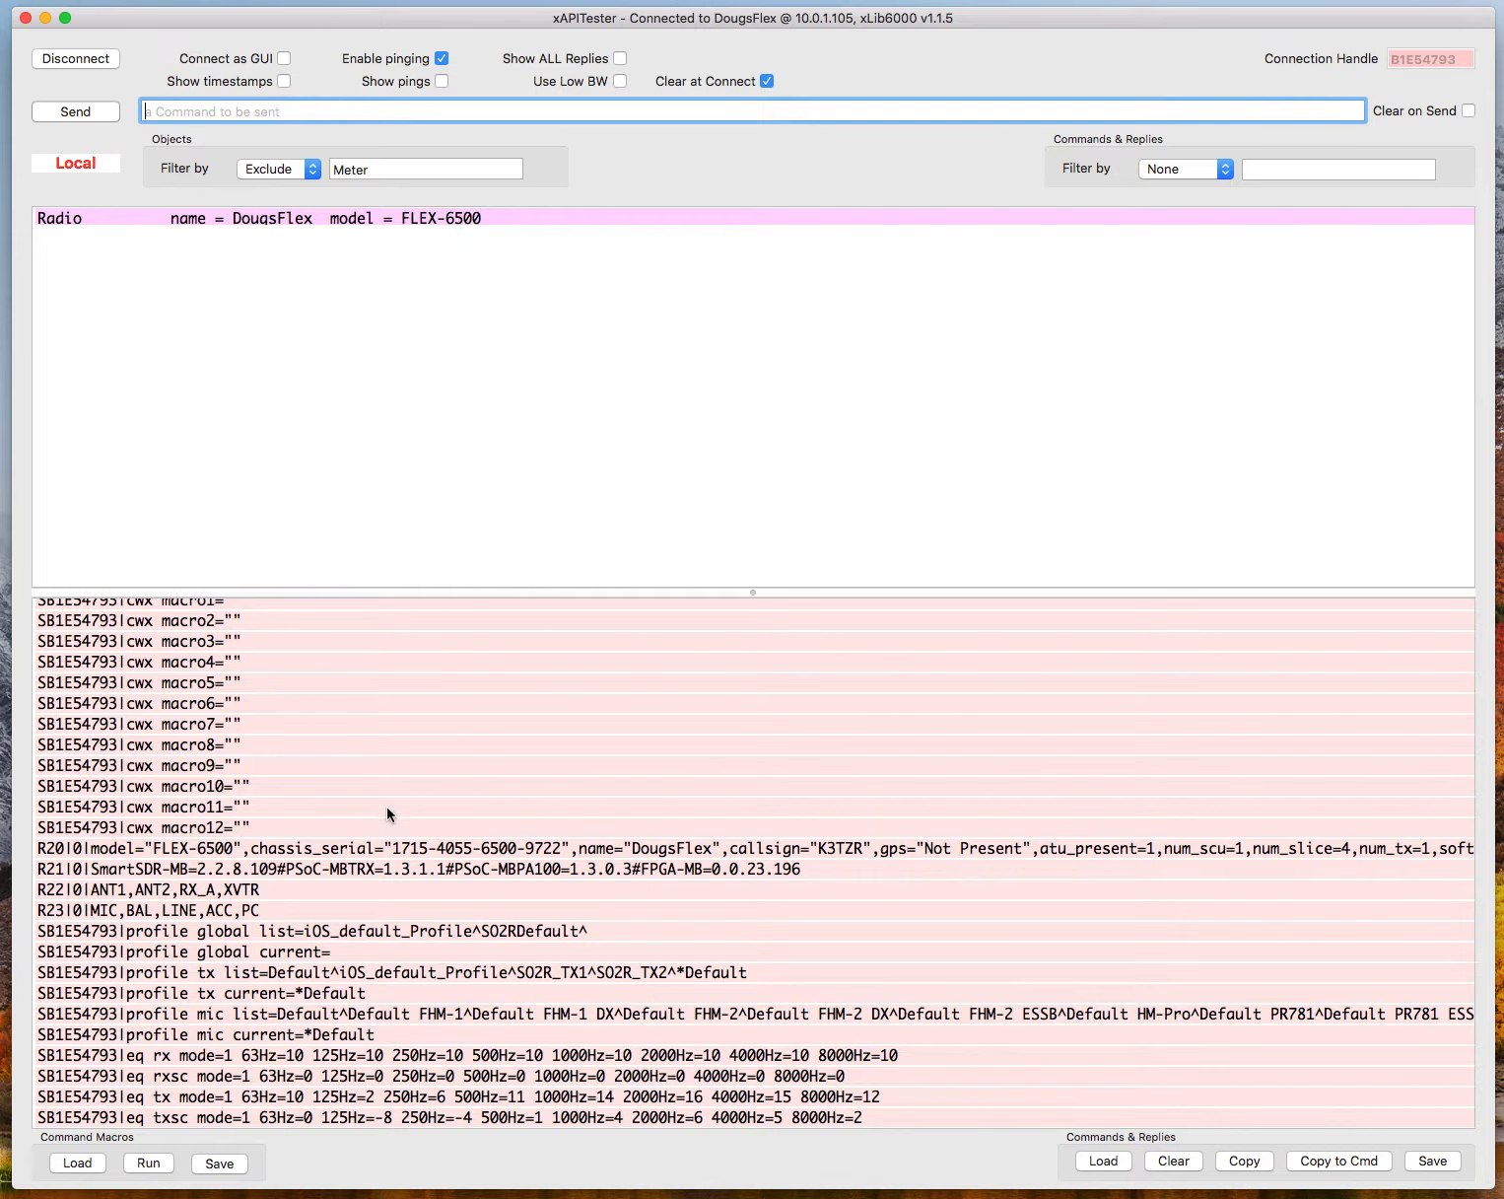
Examine the connection log from its start, including the radio status messages, their full-length lines and the client's subscription commands.
scroll(260, 699, up, 15)
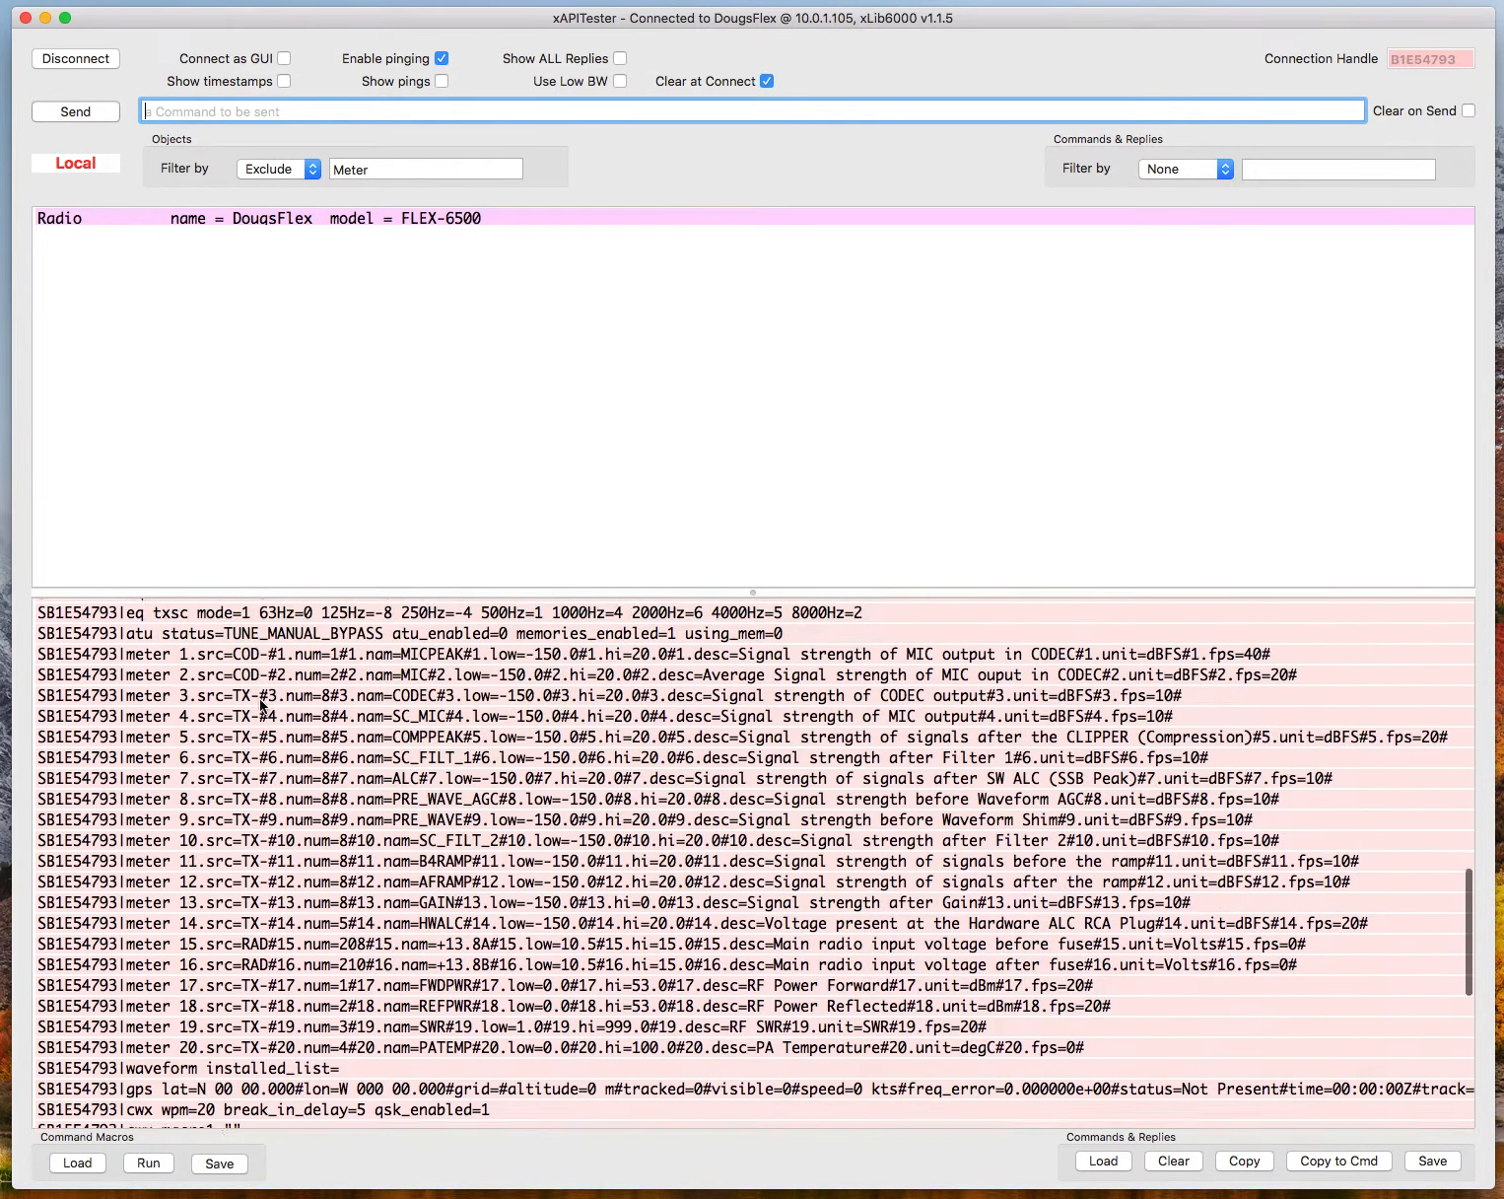
scroll(261, 706, up, 15)
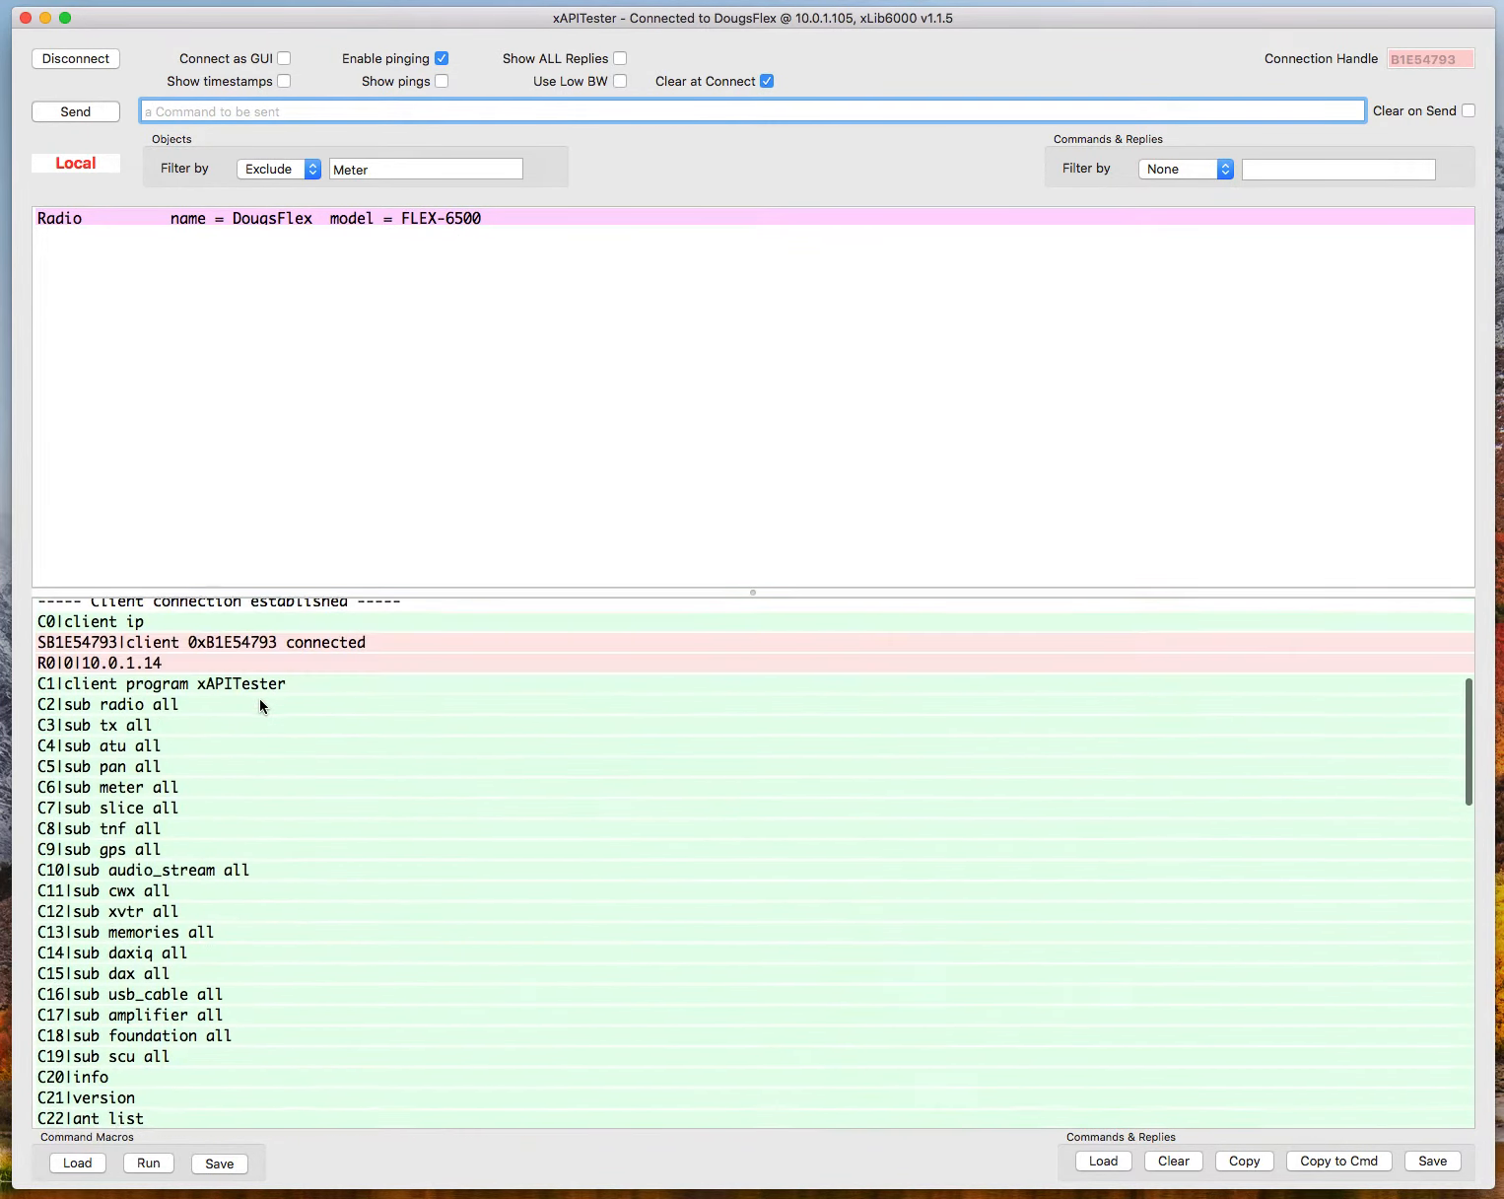
scroll(263, 704, up, 10)
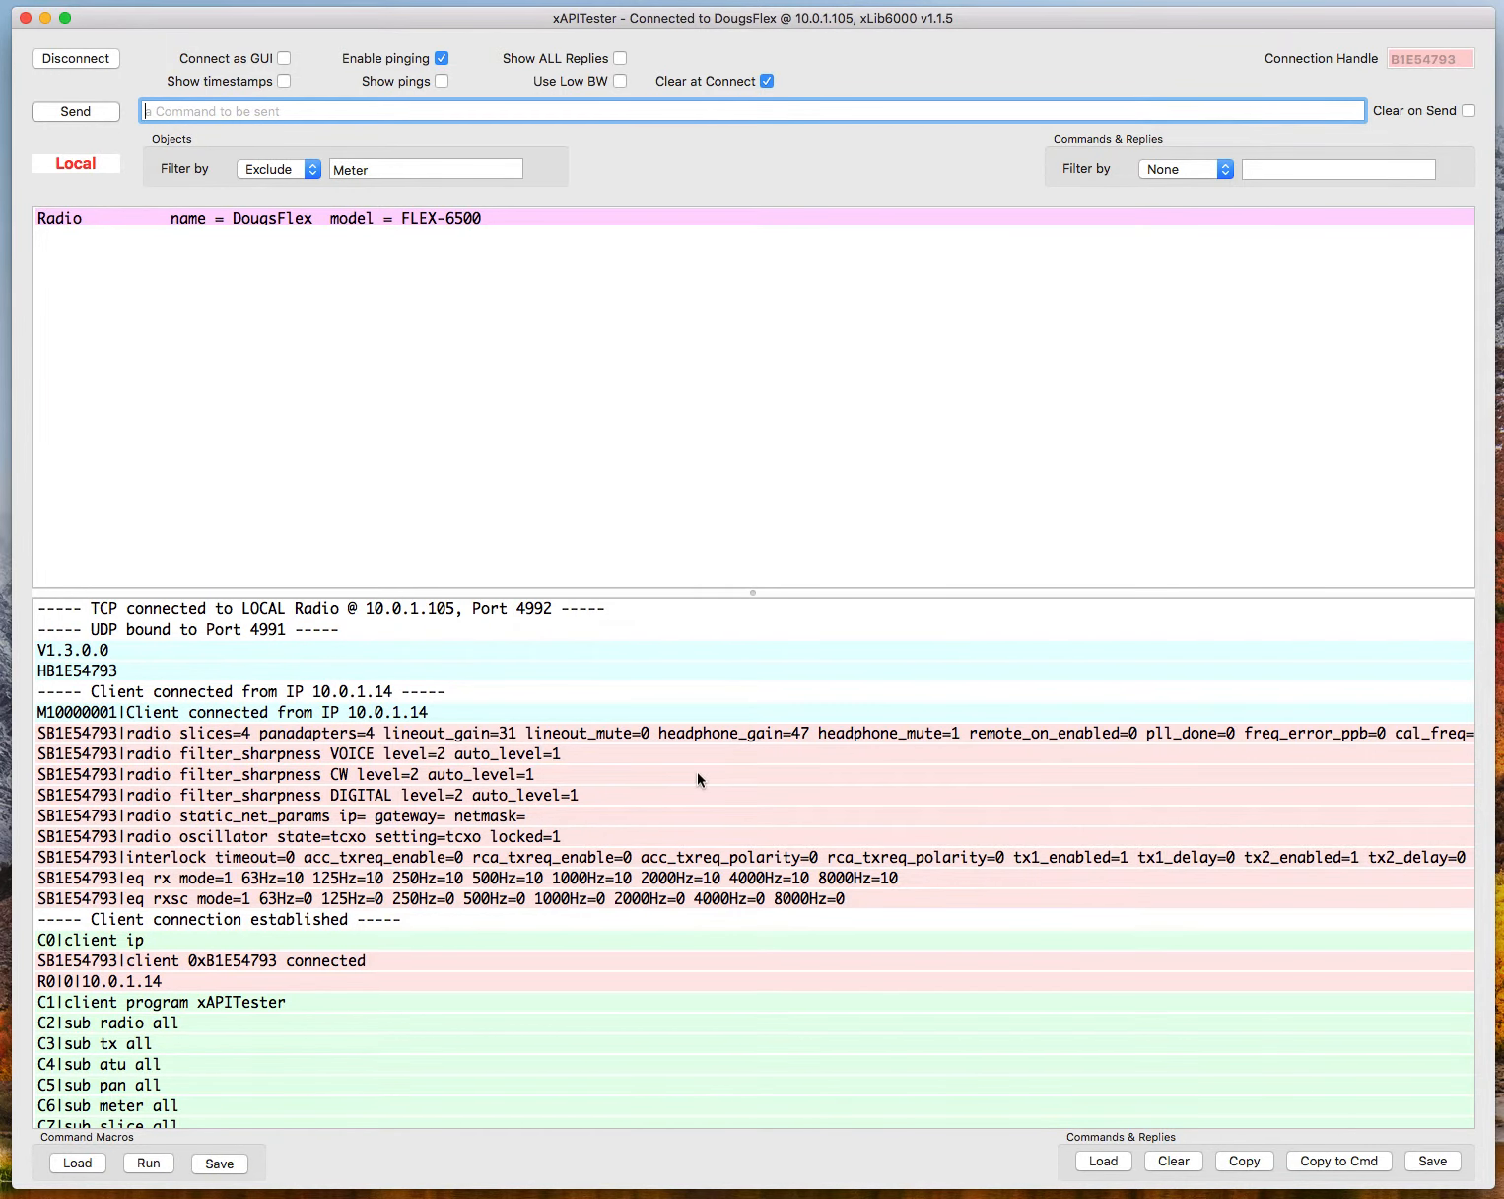
scroll(697, 771, right, 15)
scroll(697, 780, right, 15)
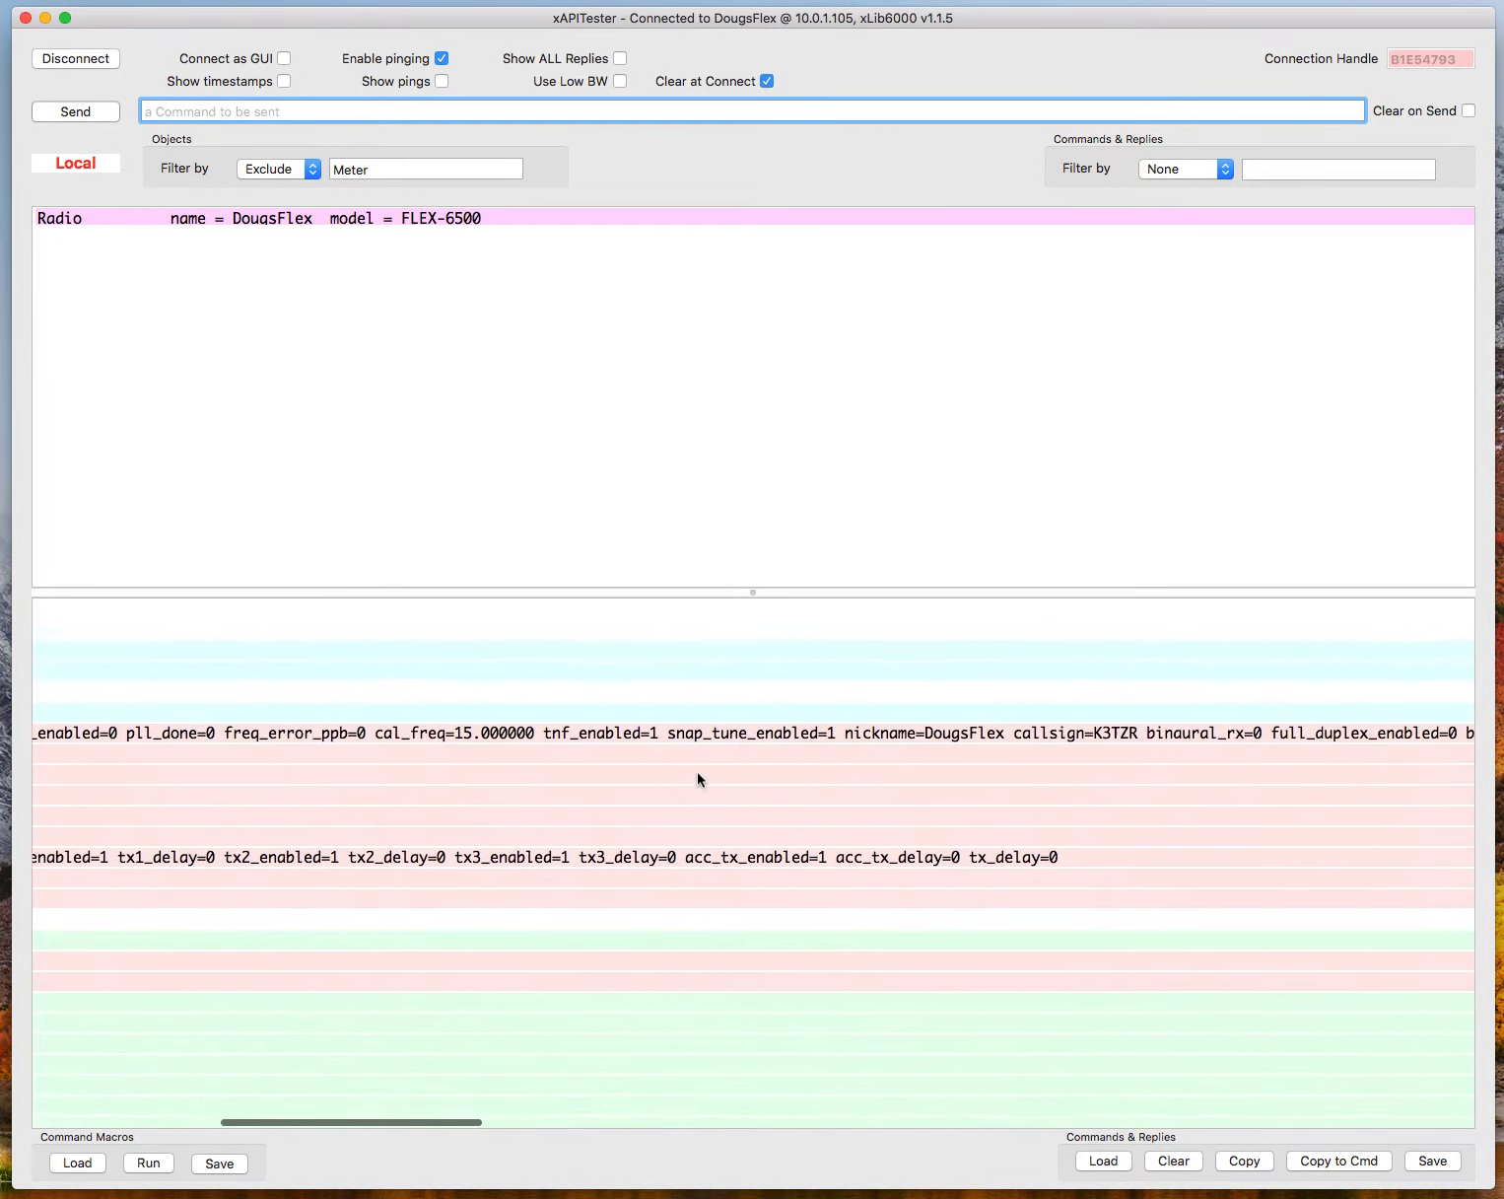
scroll(697, 773, left, 15)
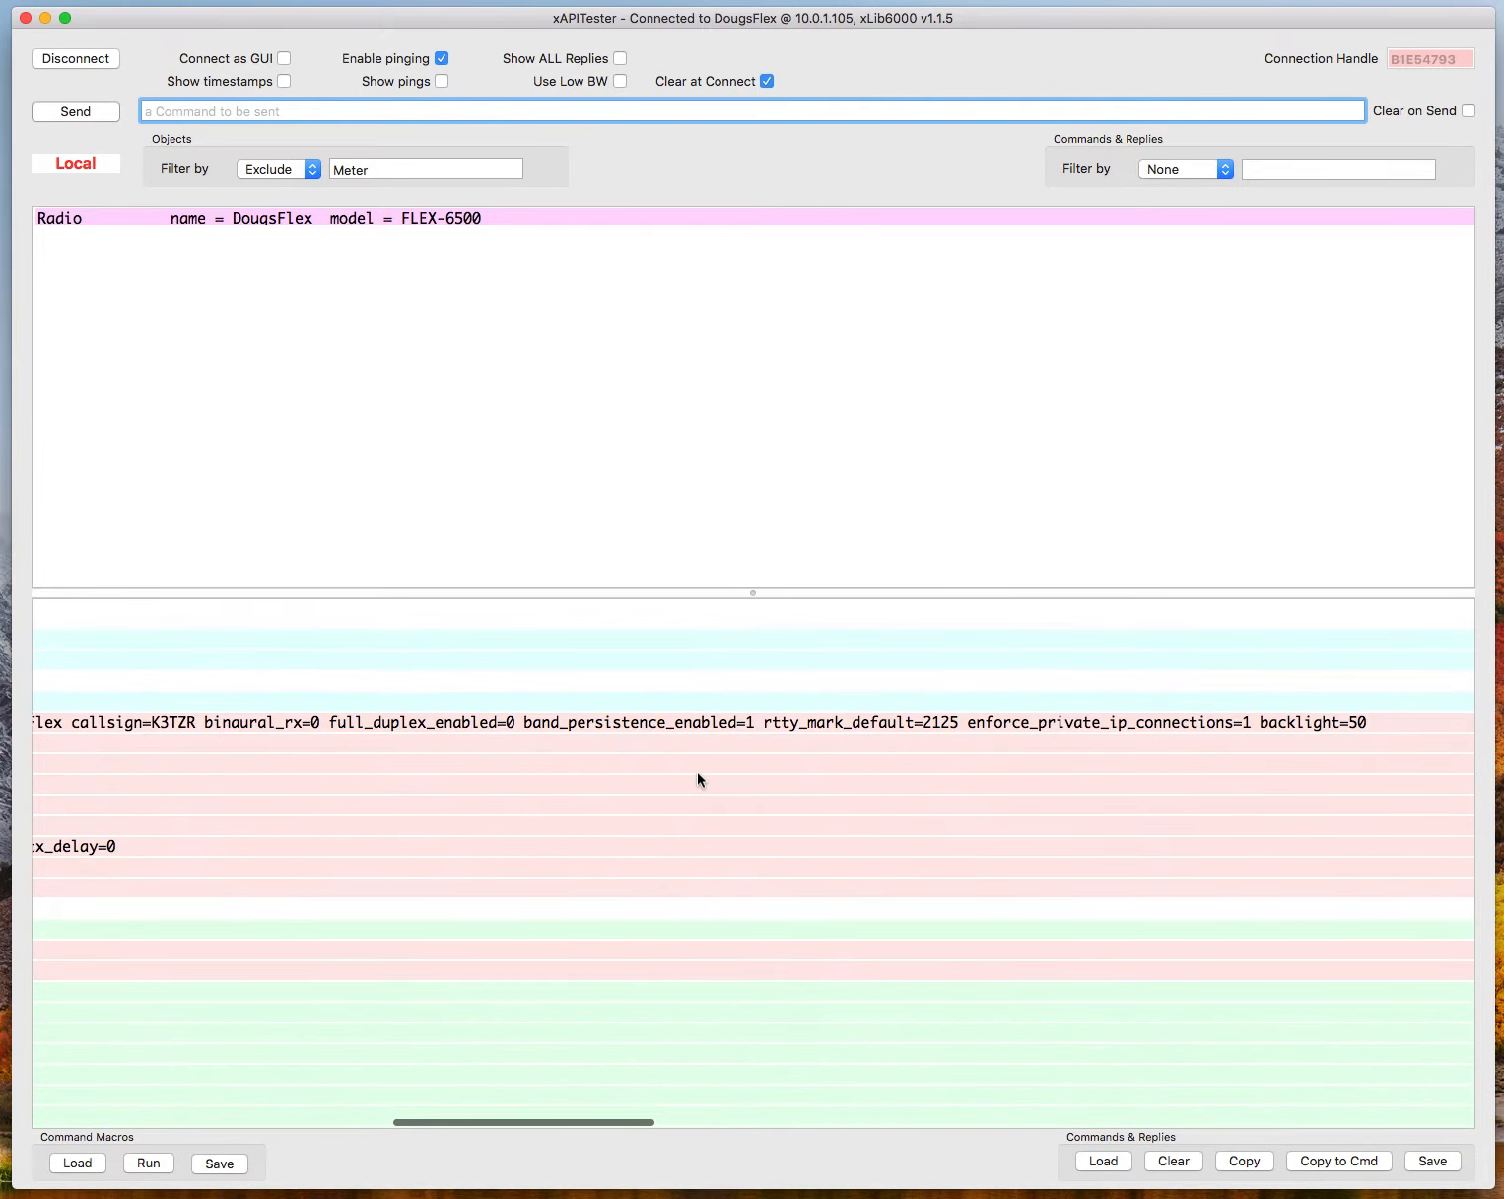
scroll(699, 779, left, 10)
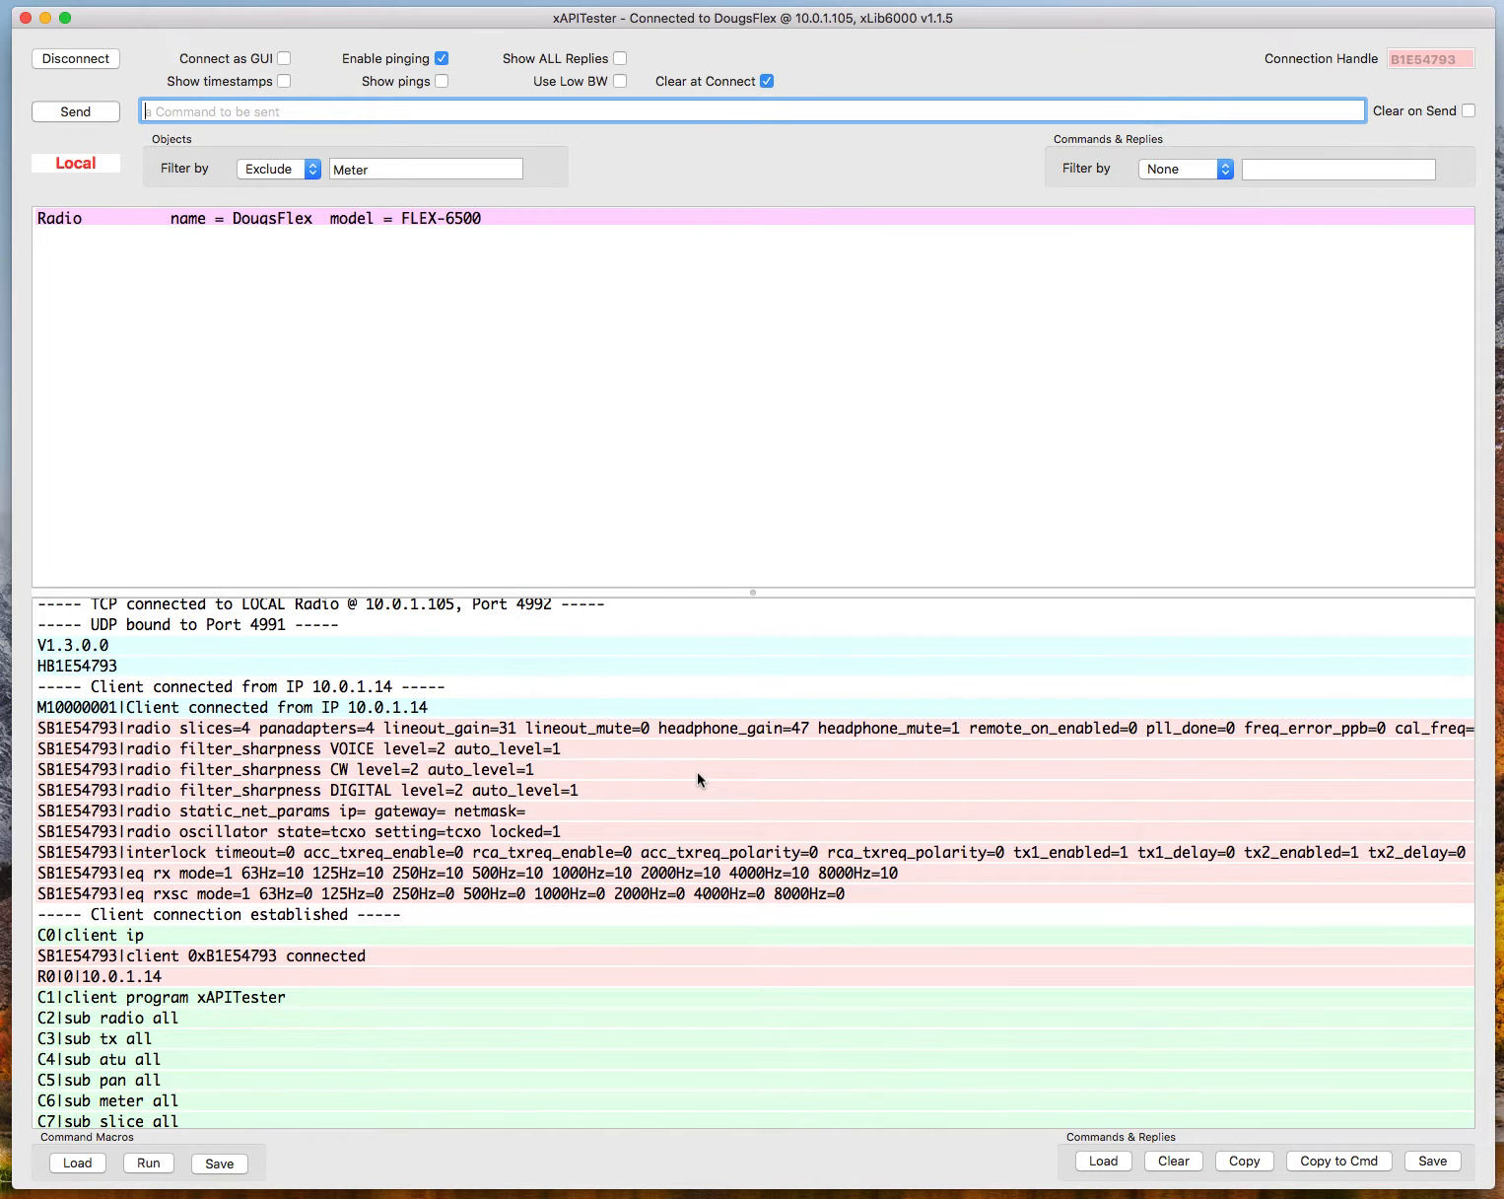
scroll(696, 771, down, 5)
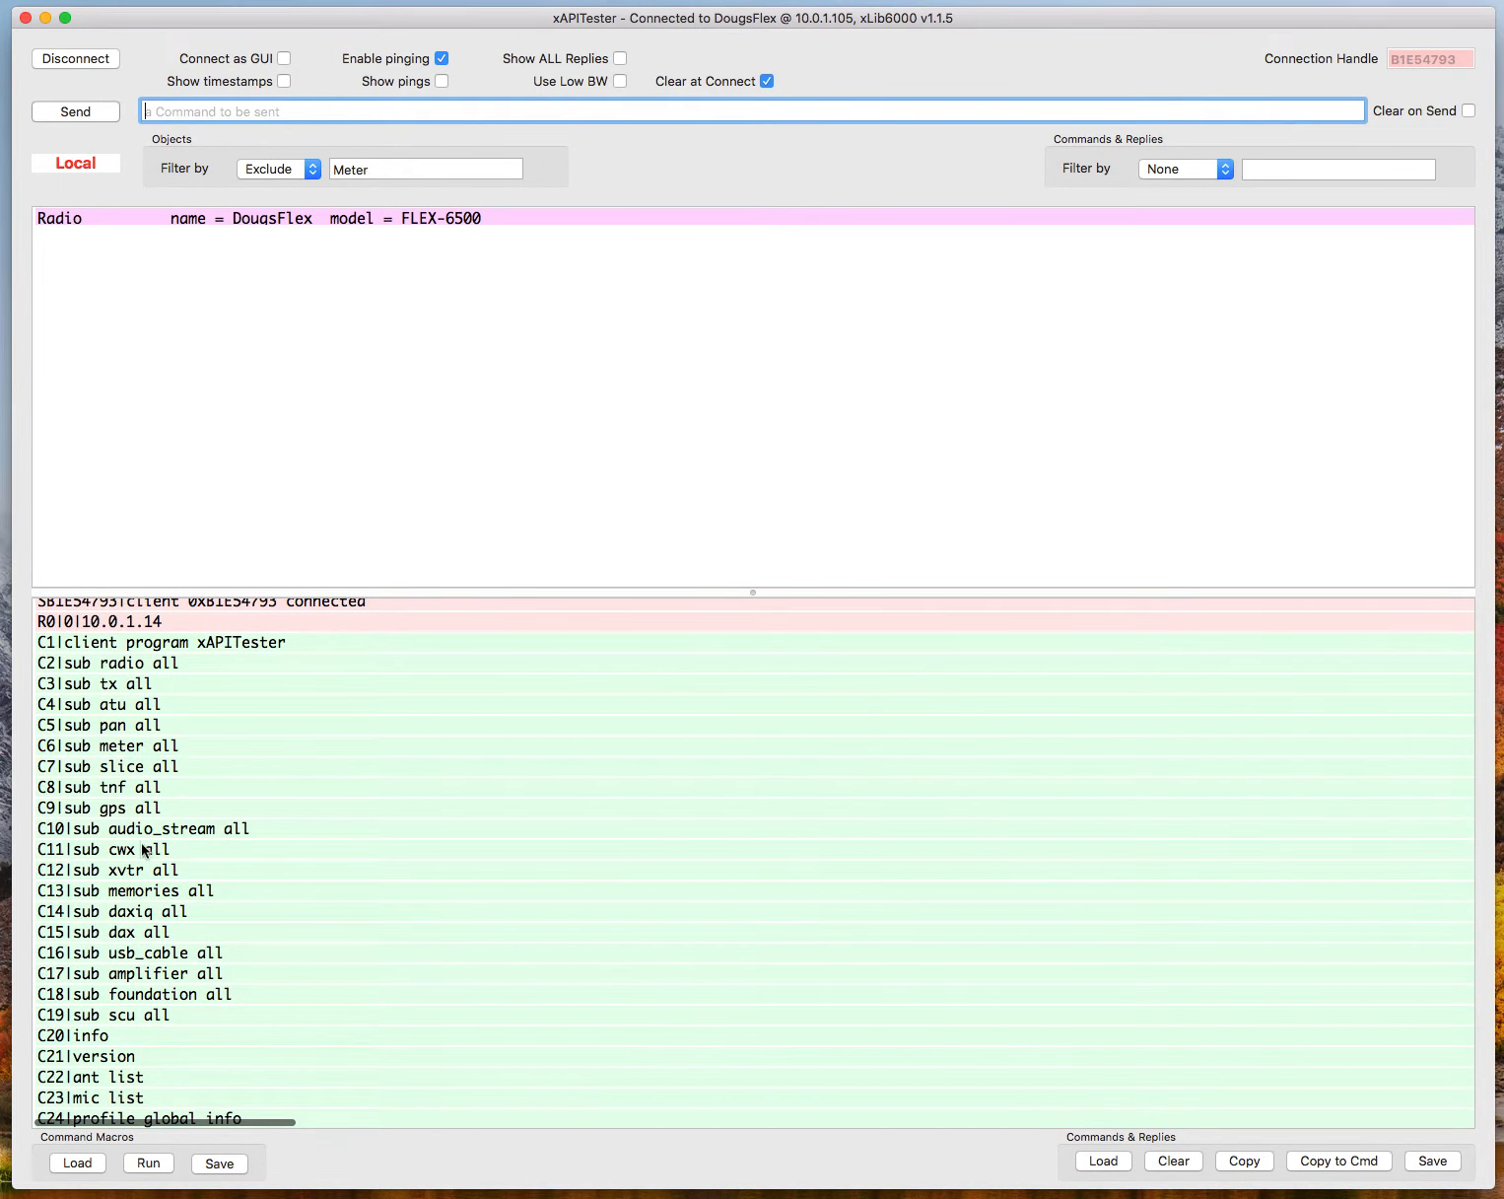
scroll(141, 854, down, 1)
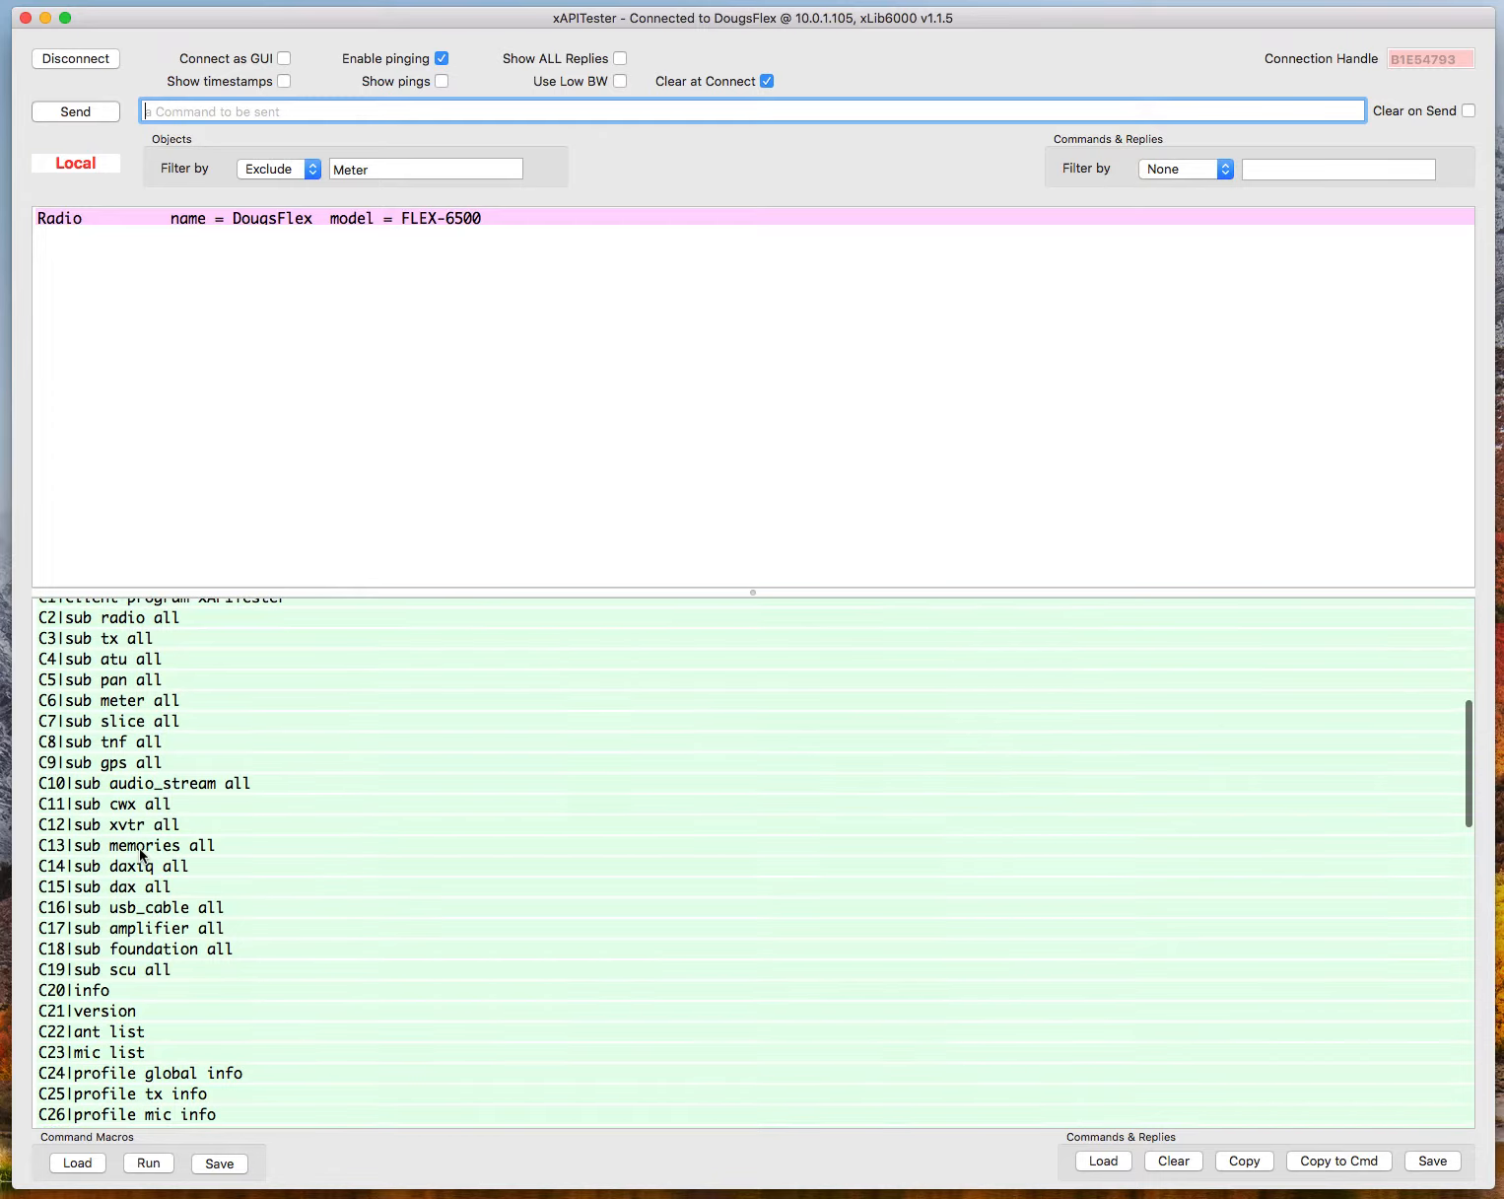
scroll(141, 855, down, 5)
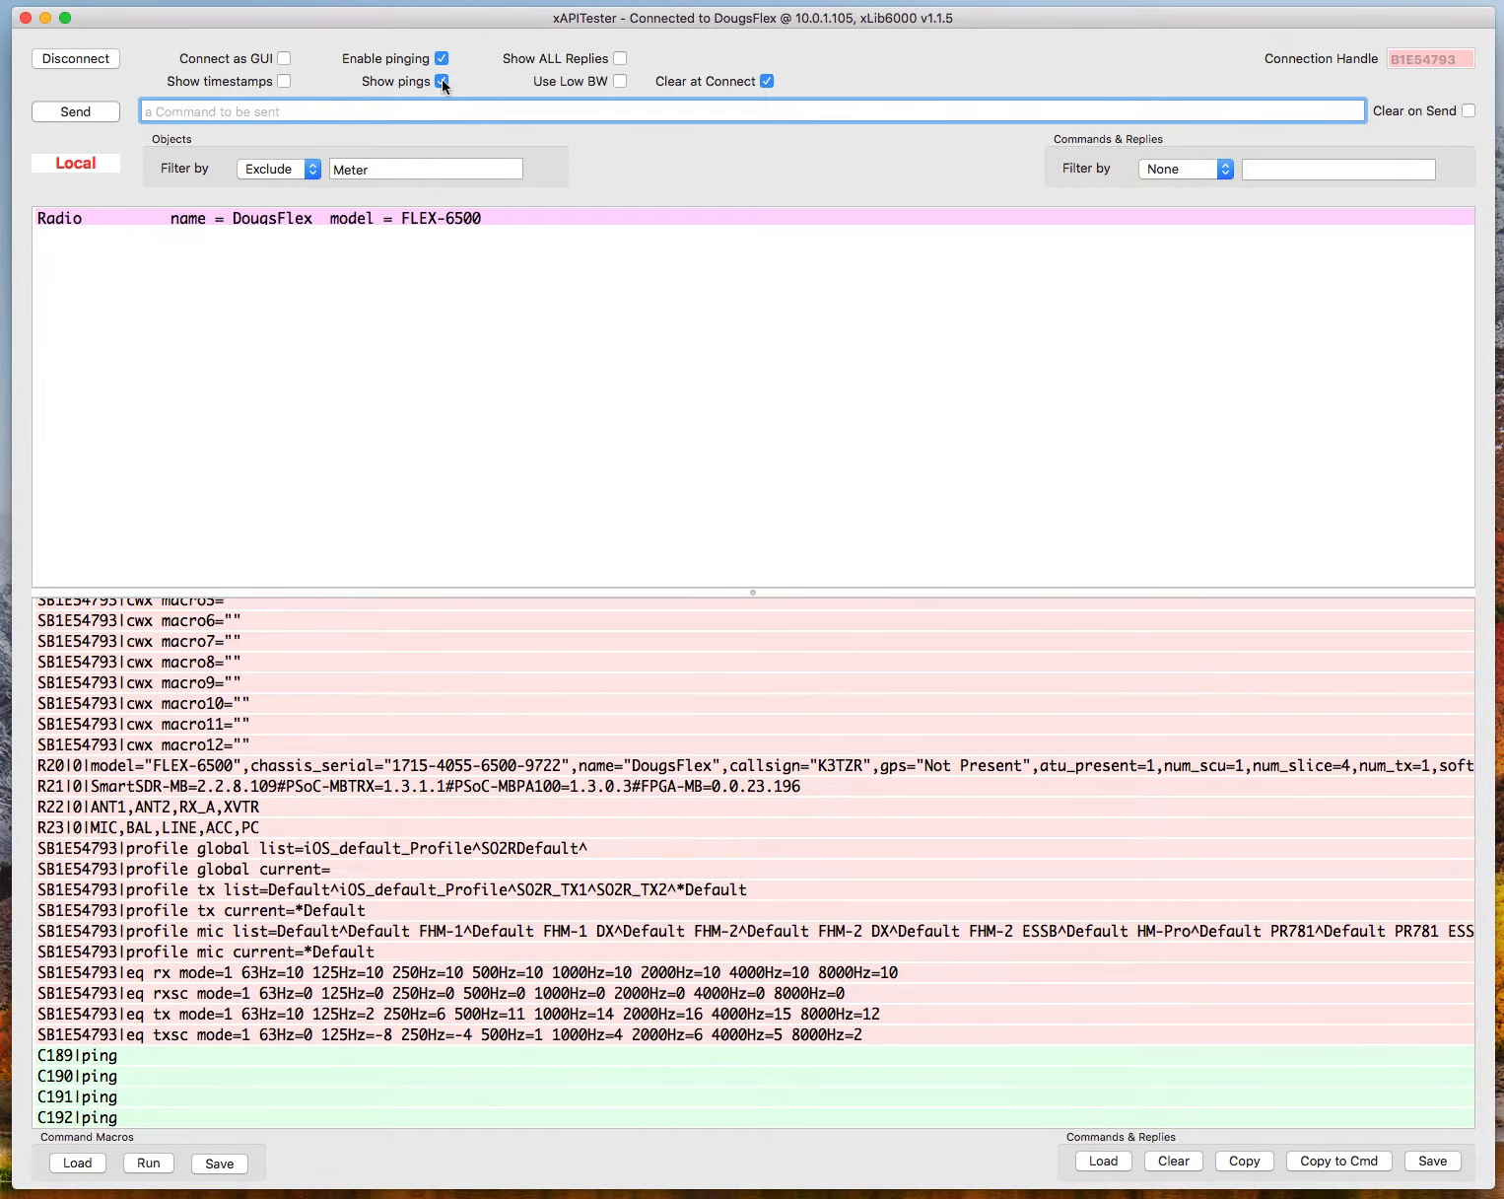
Show all replies alongside the pings, turn both displays back off, and review the ping commands and replies in the log.
click(620, 60)
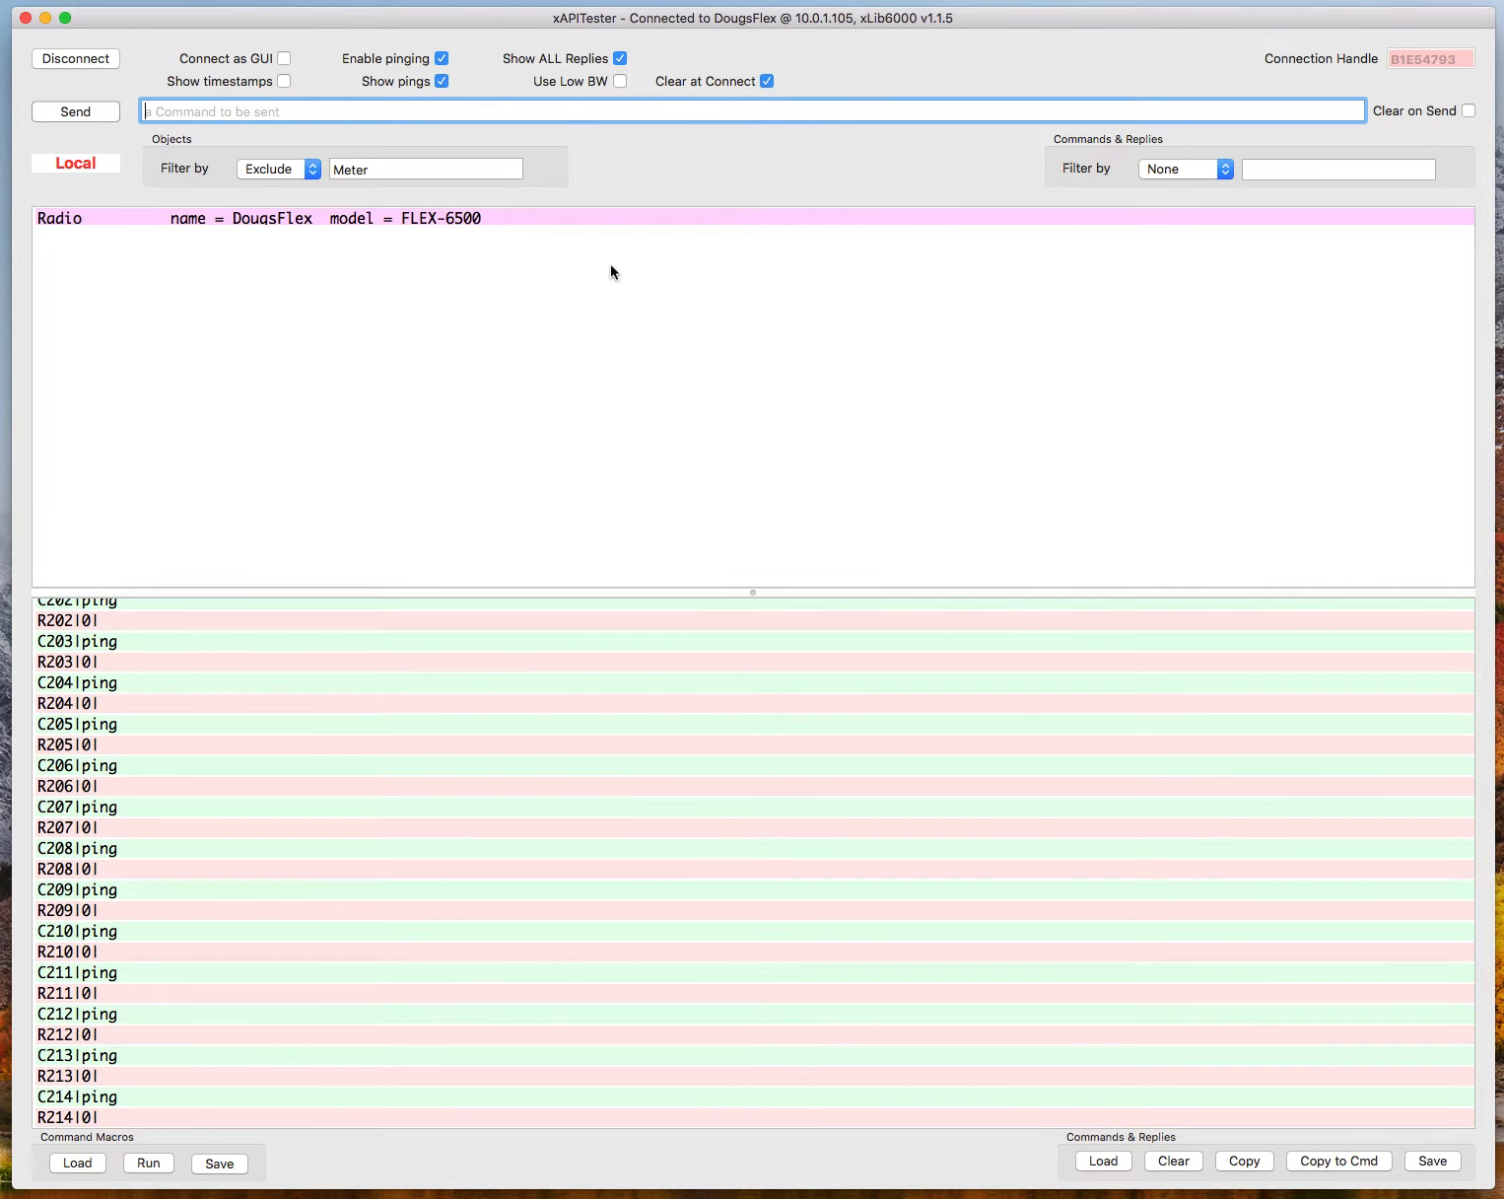
click(621, 58)
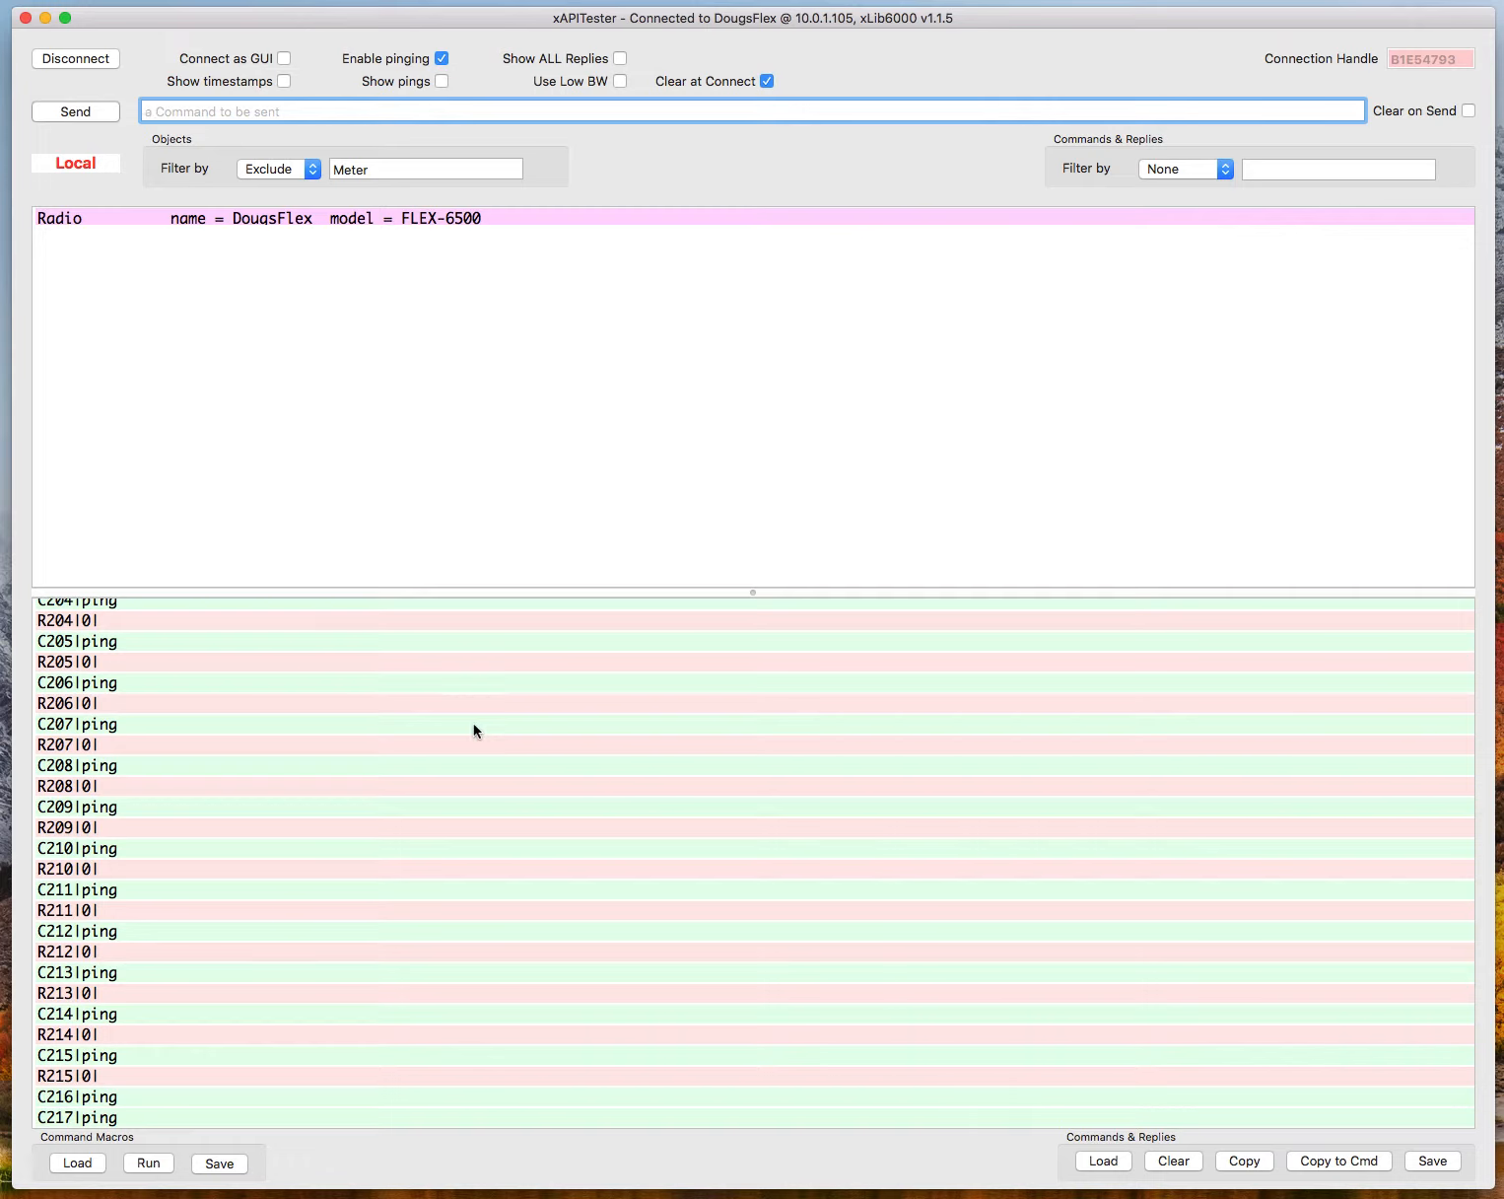
scroll(474, 729, down, 2)
scroll(474, 729, up, 15)
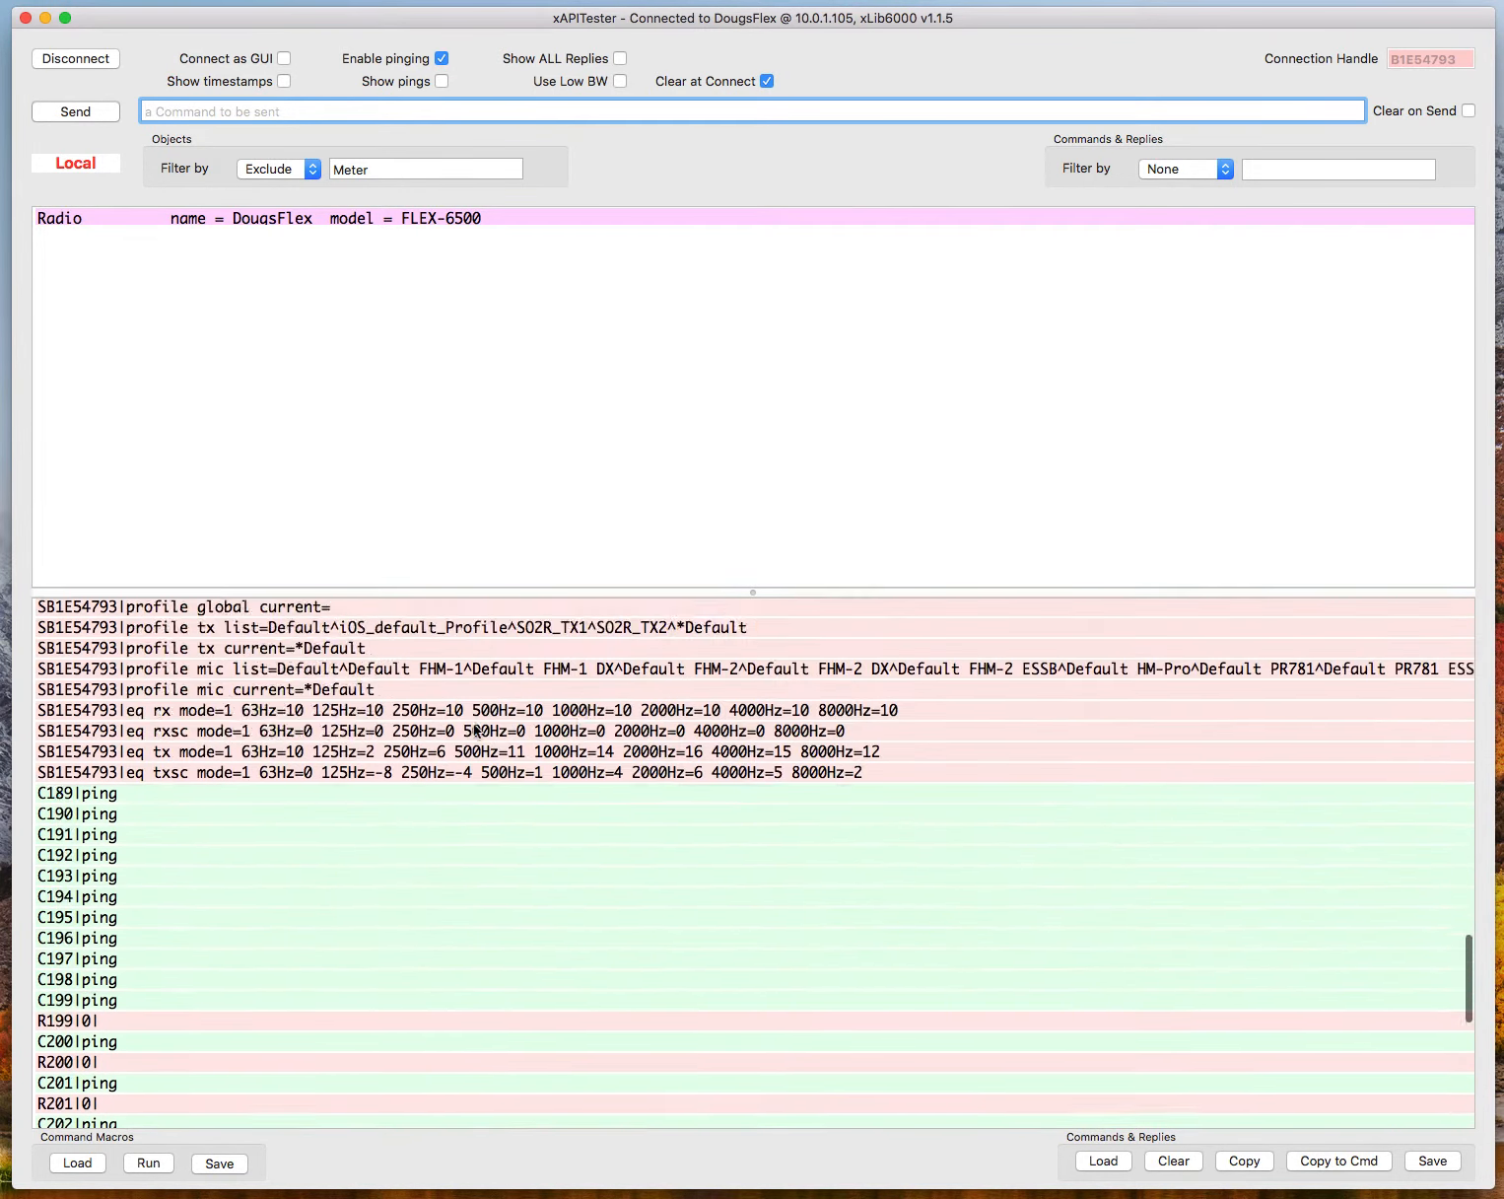
scroll(474, 729, down, 4)
scroll(475, 729, down, 15)
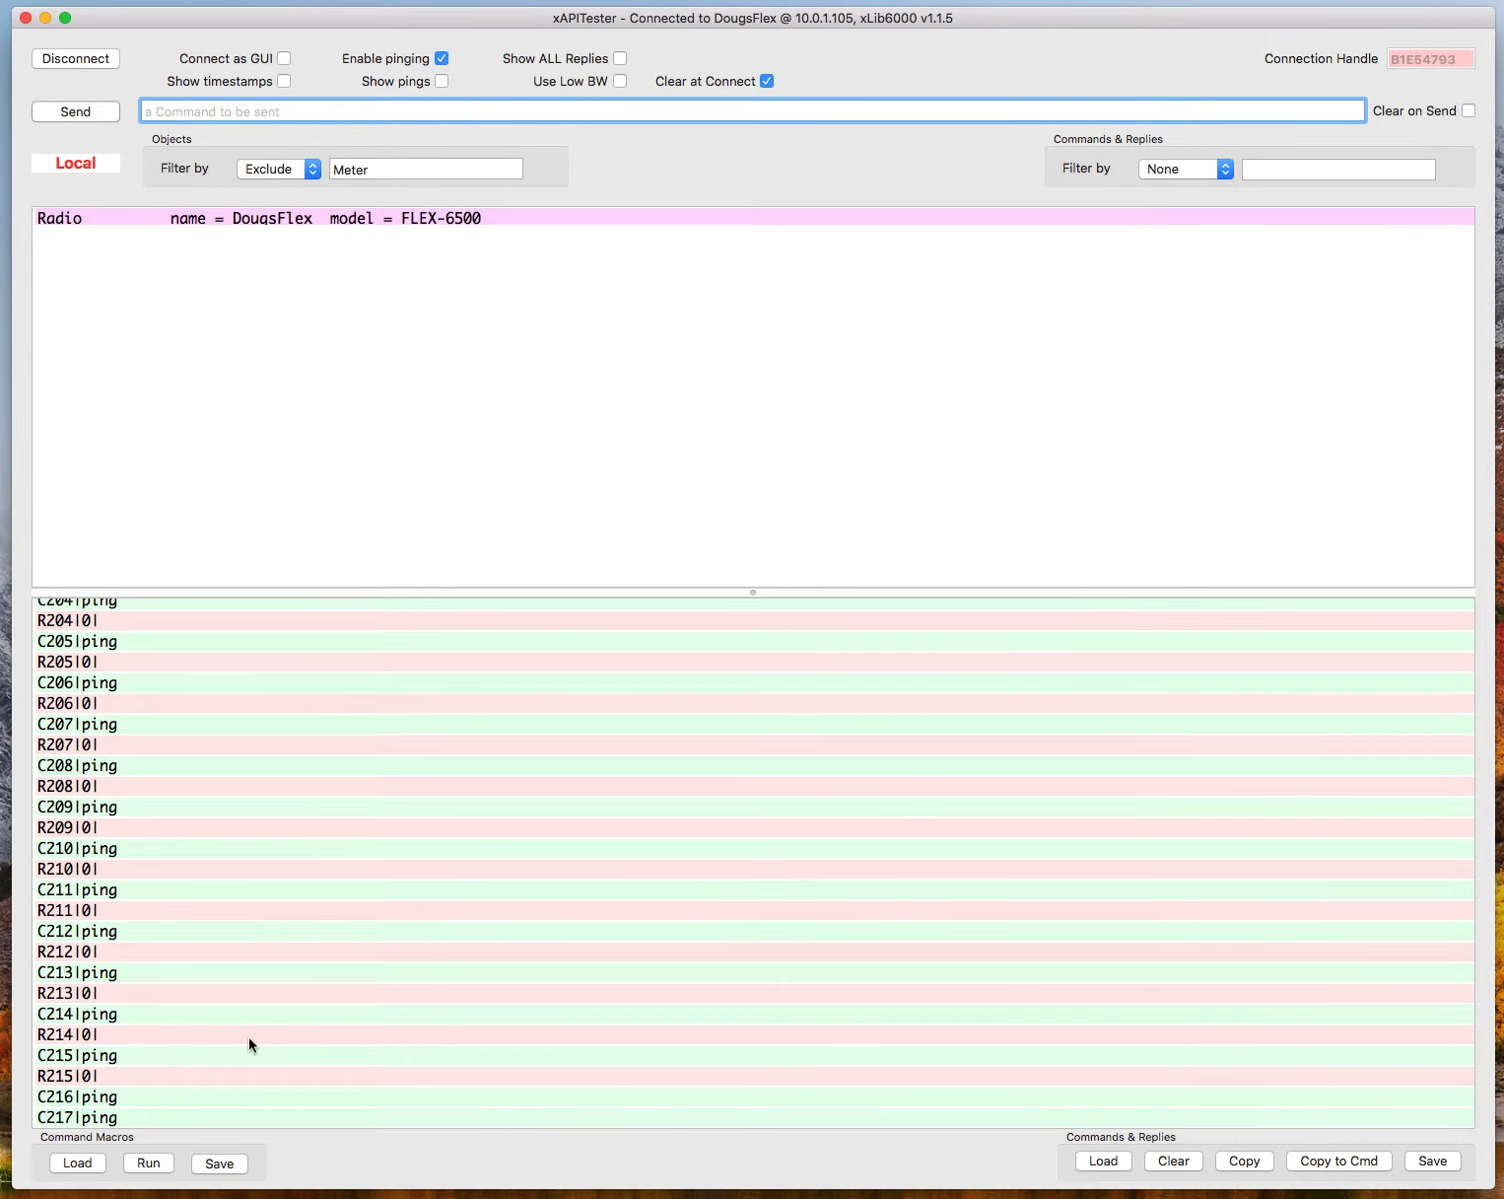
Examine the meter definitions, the full length of the transmit status line, and the GPS and CWX messages in the log.
scroll(248, 1037, up, 15)
scroll(249, 1037, up, 5)
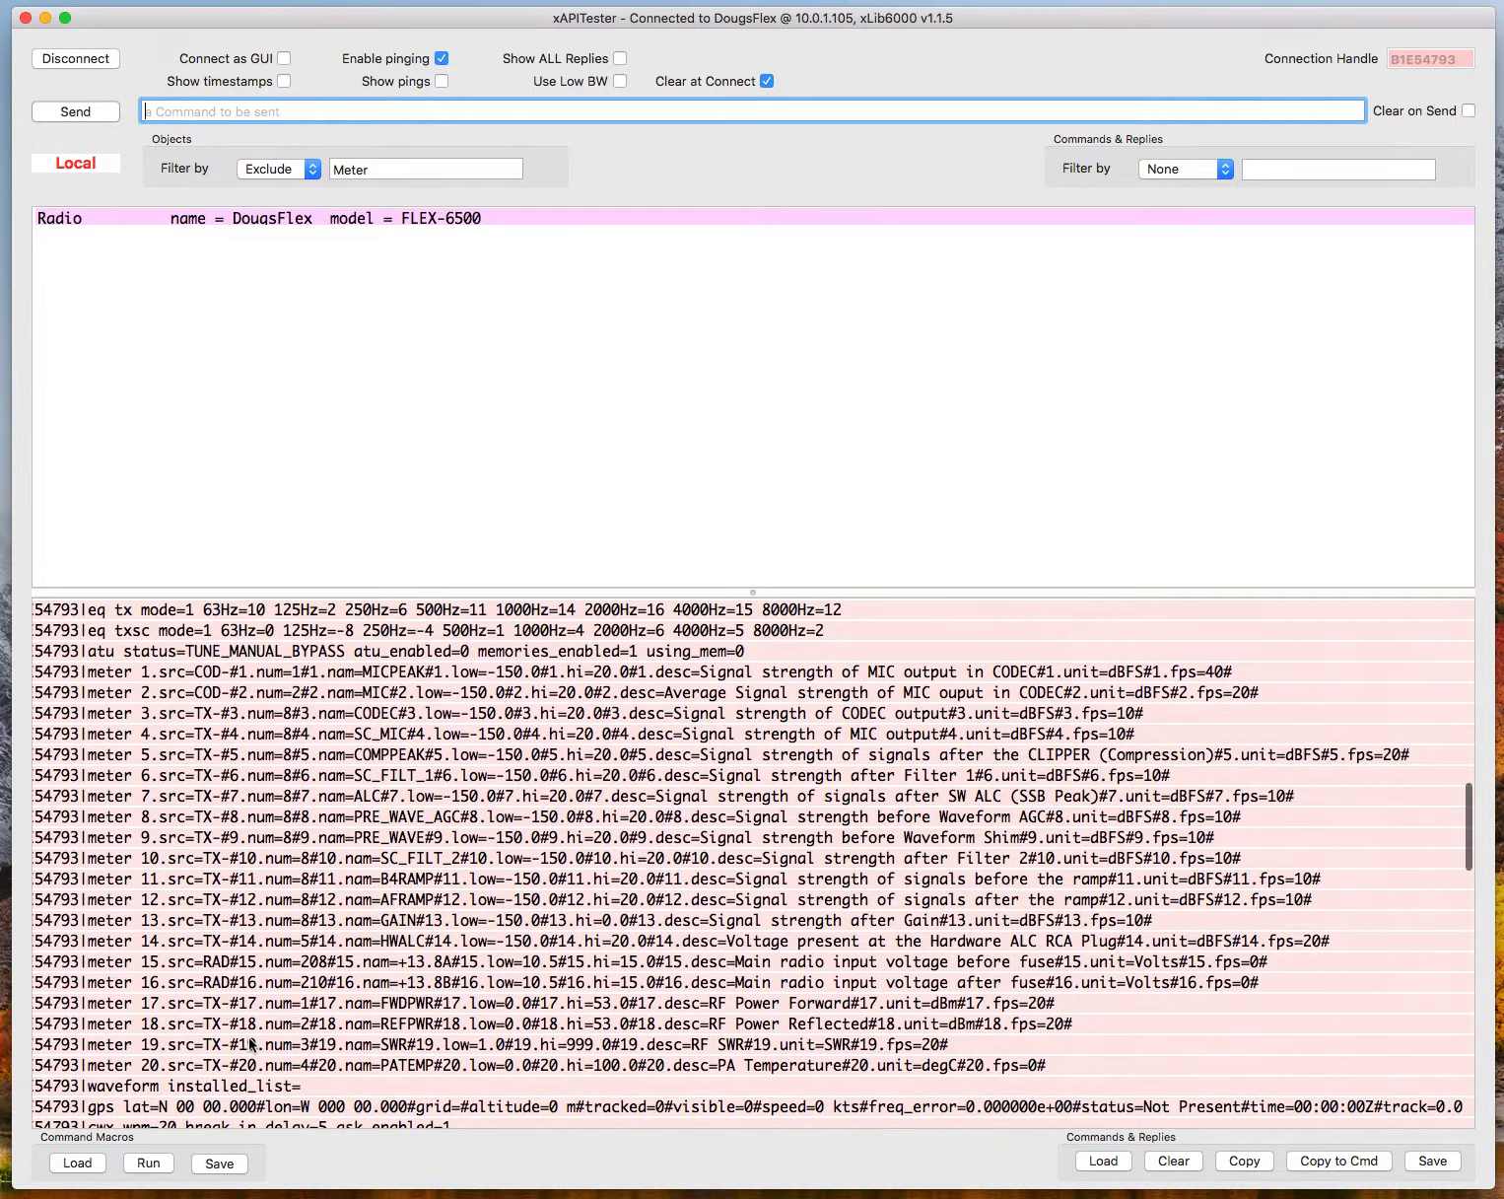
scroll(248, 1037, right, 10)
scroll(248, 1042, left, 10)
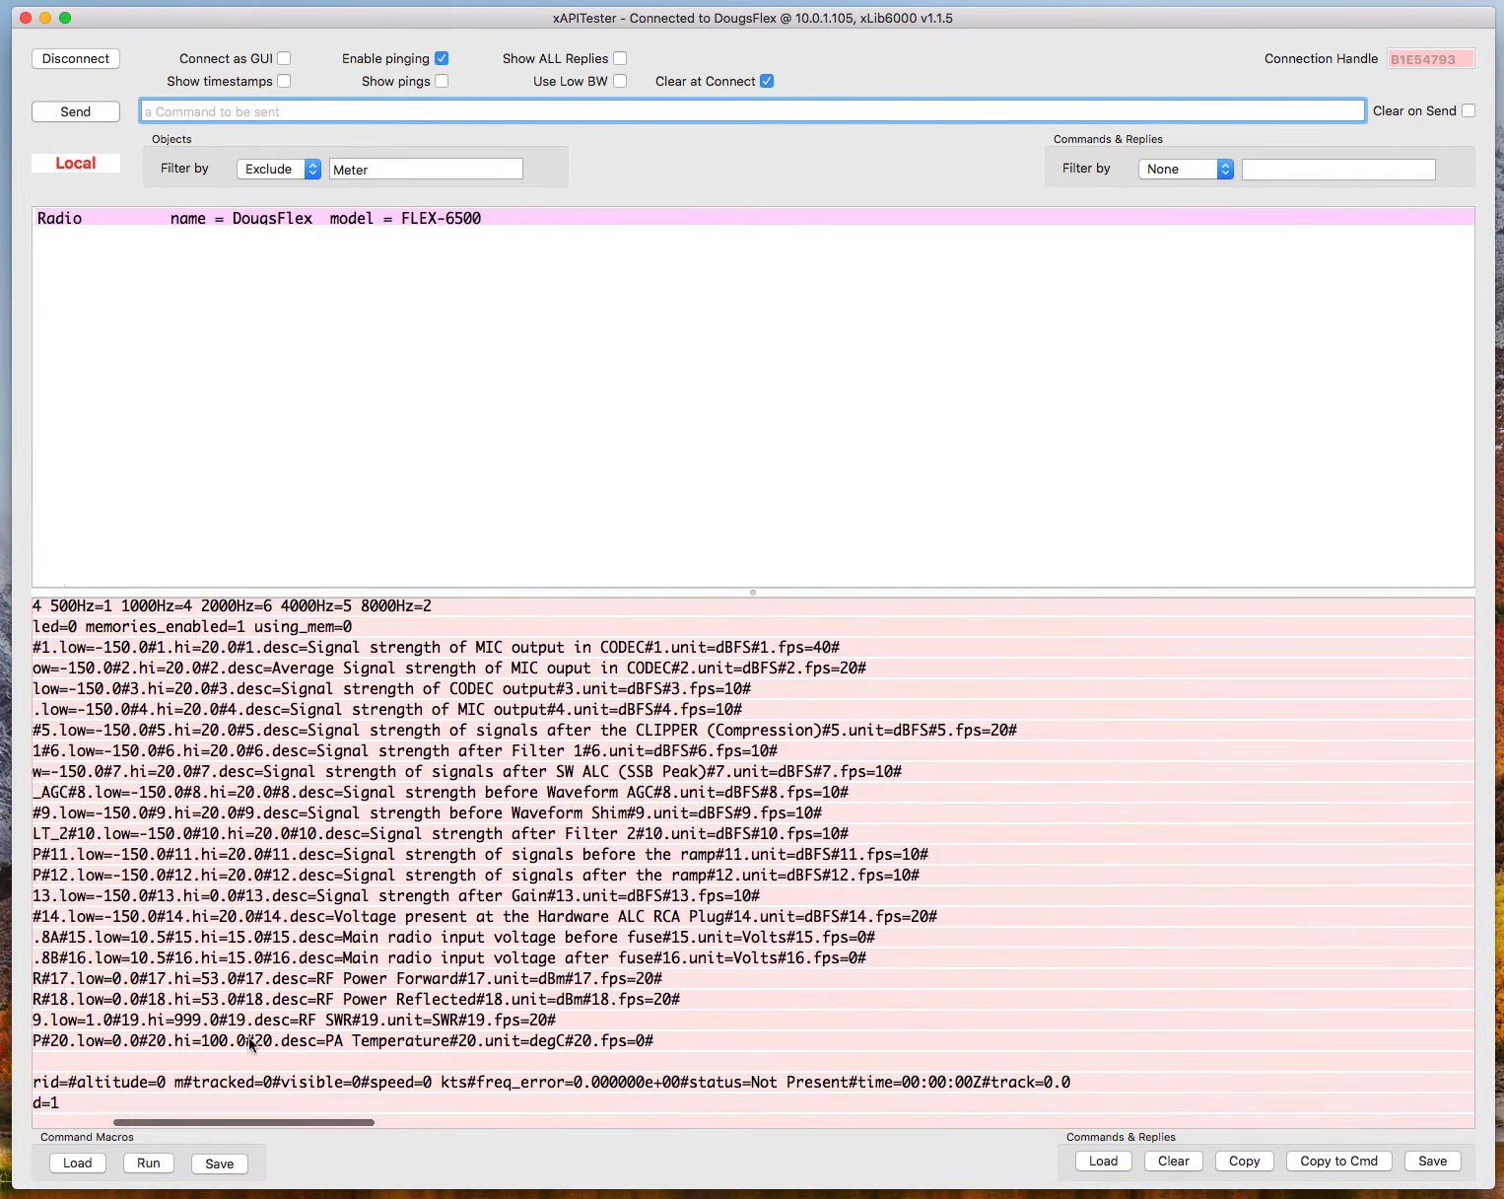
scroll(248, 1043, up, 5)
scroll(248, 1043, up, 1)
scroll(249, 1044, right, 10)
scroll(250, 1044, right, 10)
scroll(249, 1045, down, 2)
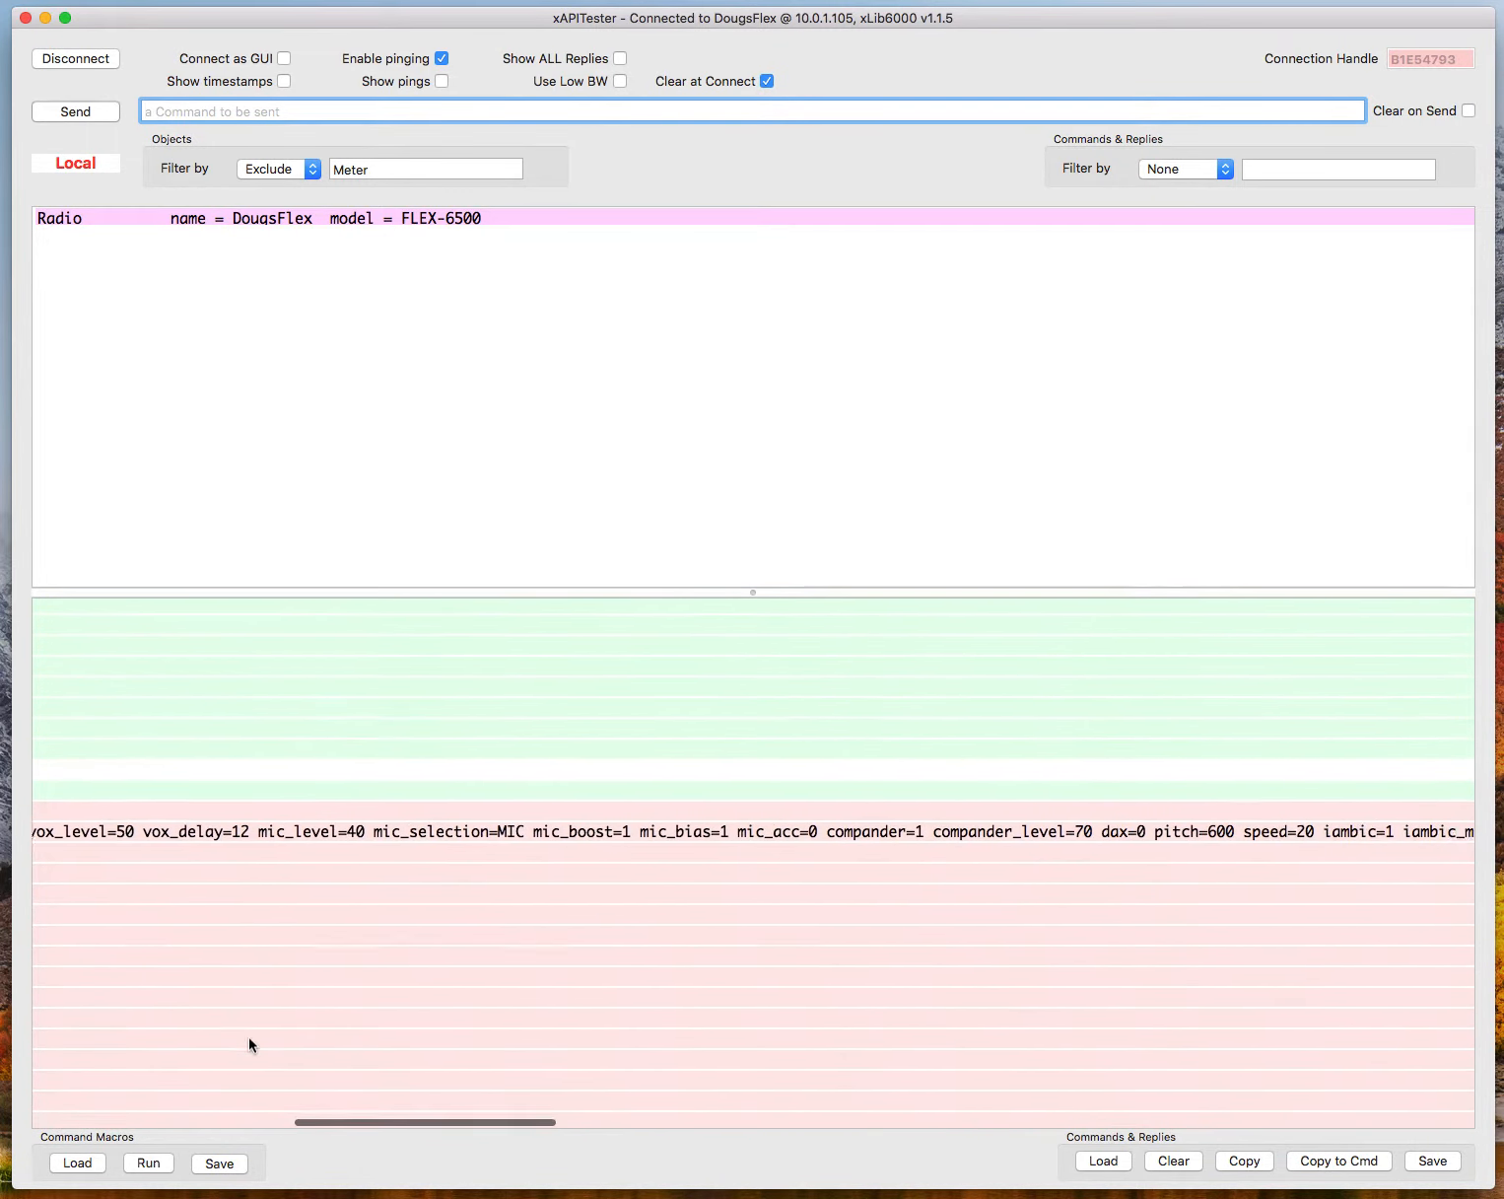
scroll(248, 1037, right, 8)
scroll(249, 1037, down, 1)
scroll(249, 1037, right, 15)
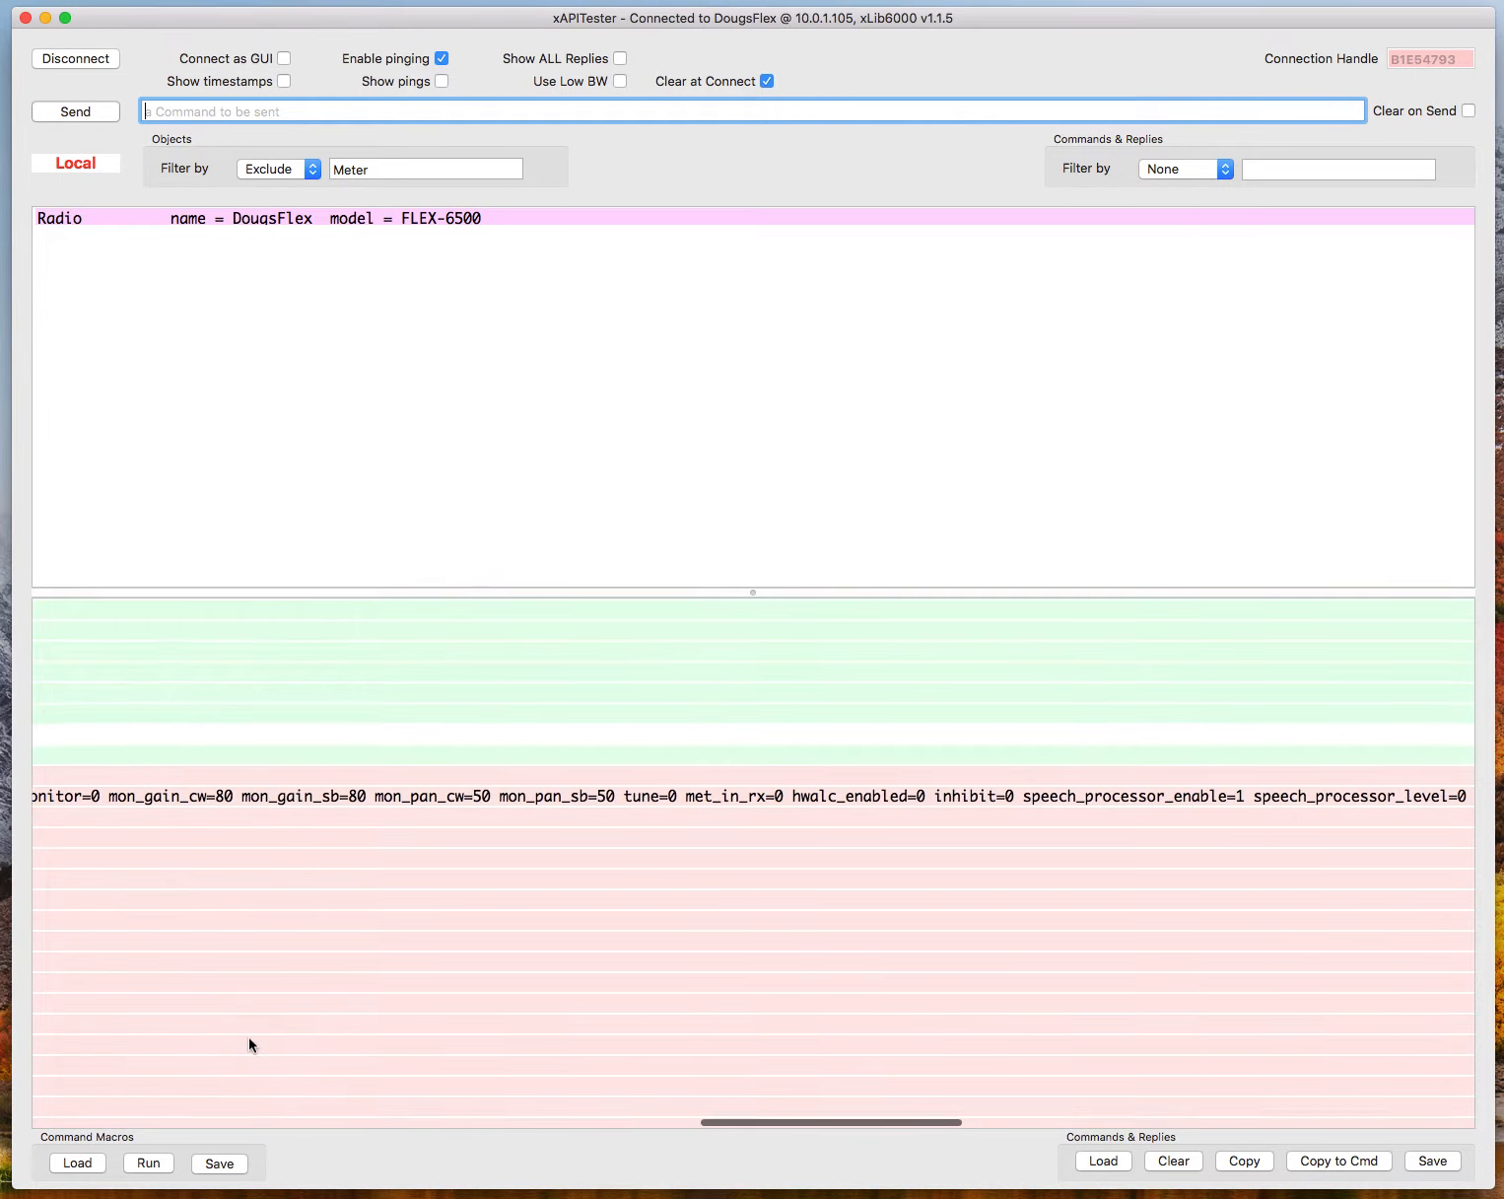
scroll(248, 1037, down, 2)
scroll(249, 1043, left, 15)
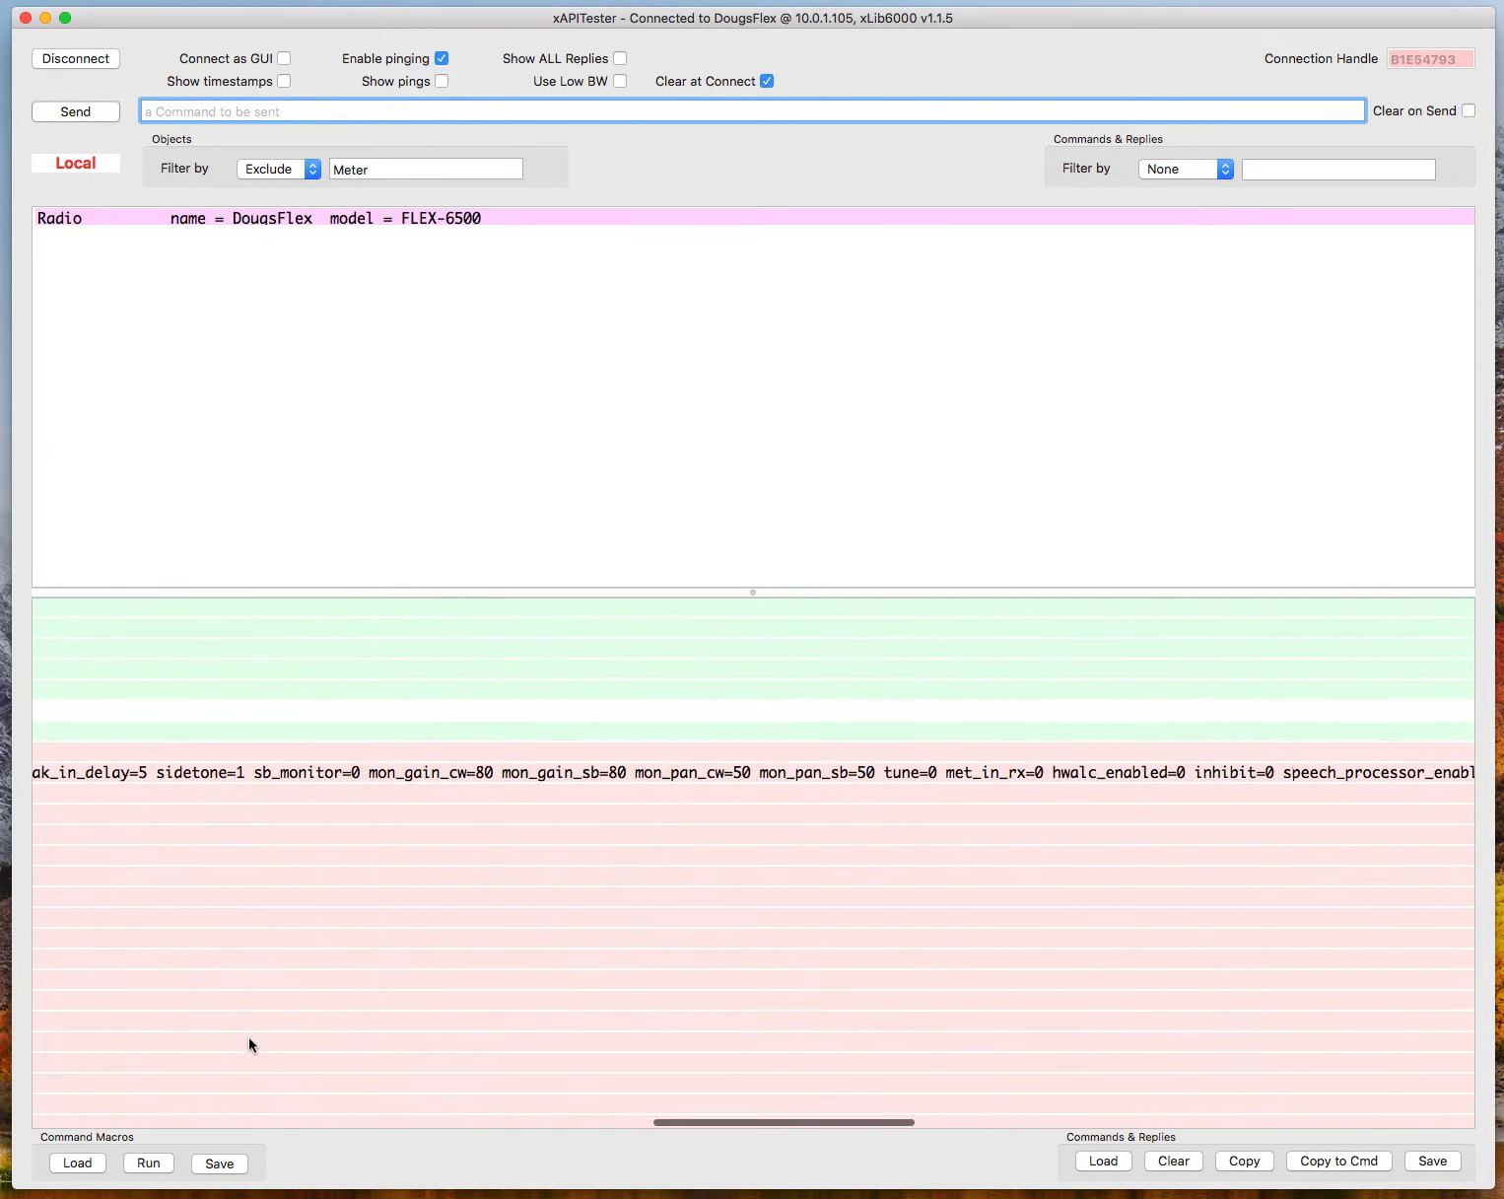
scroll(248, 1044, down, 20)
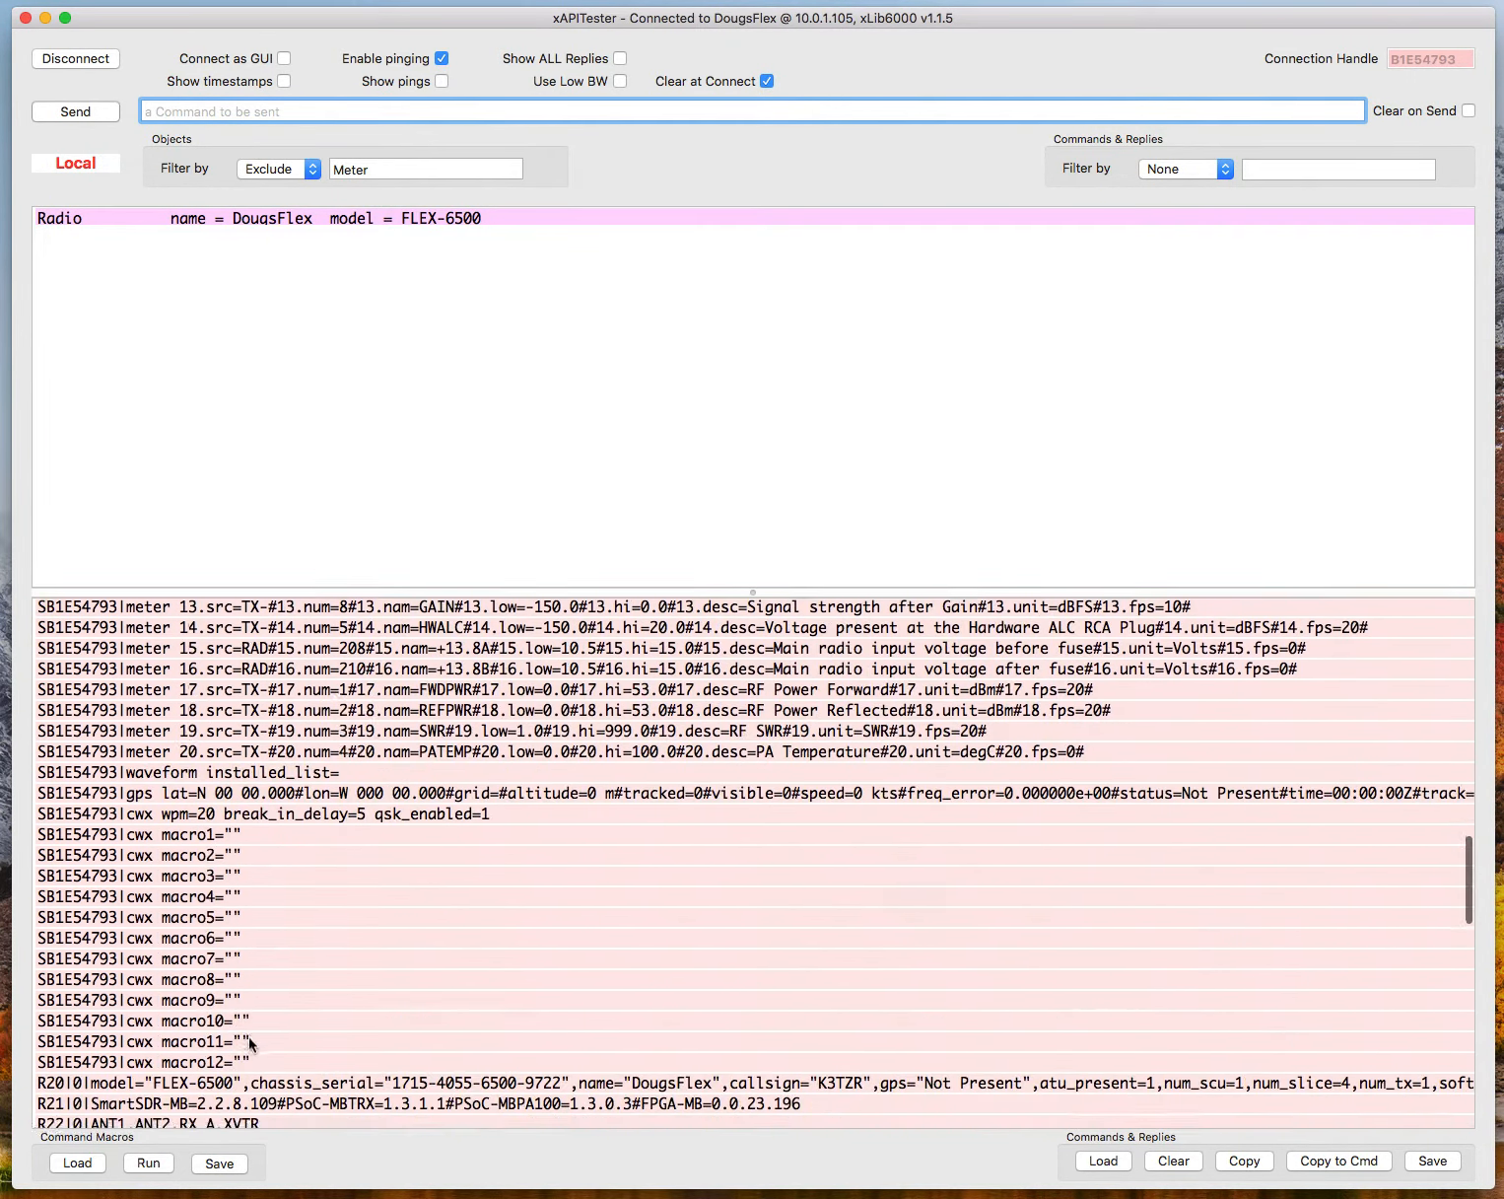
scroll(249, 1037, down, 5)
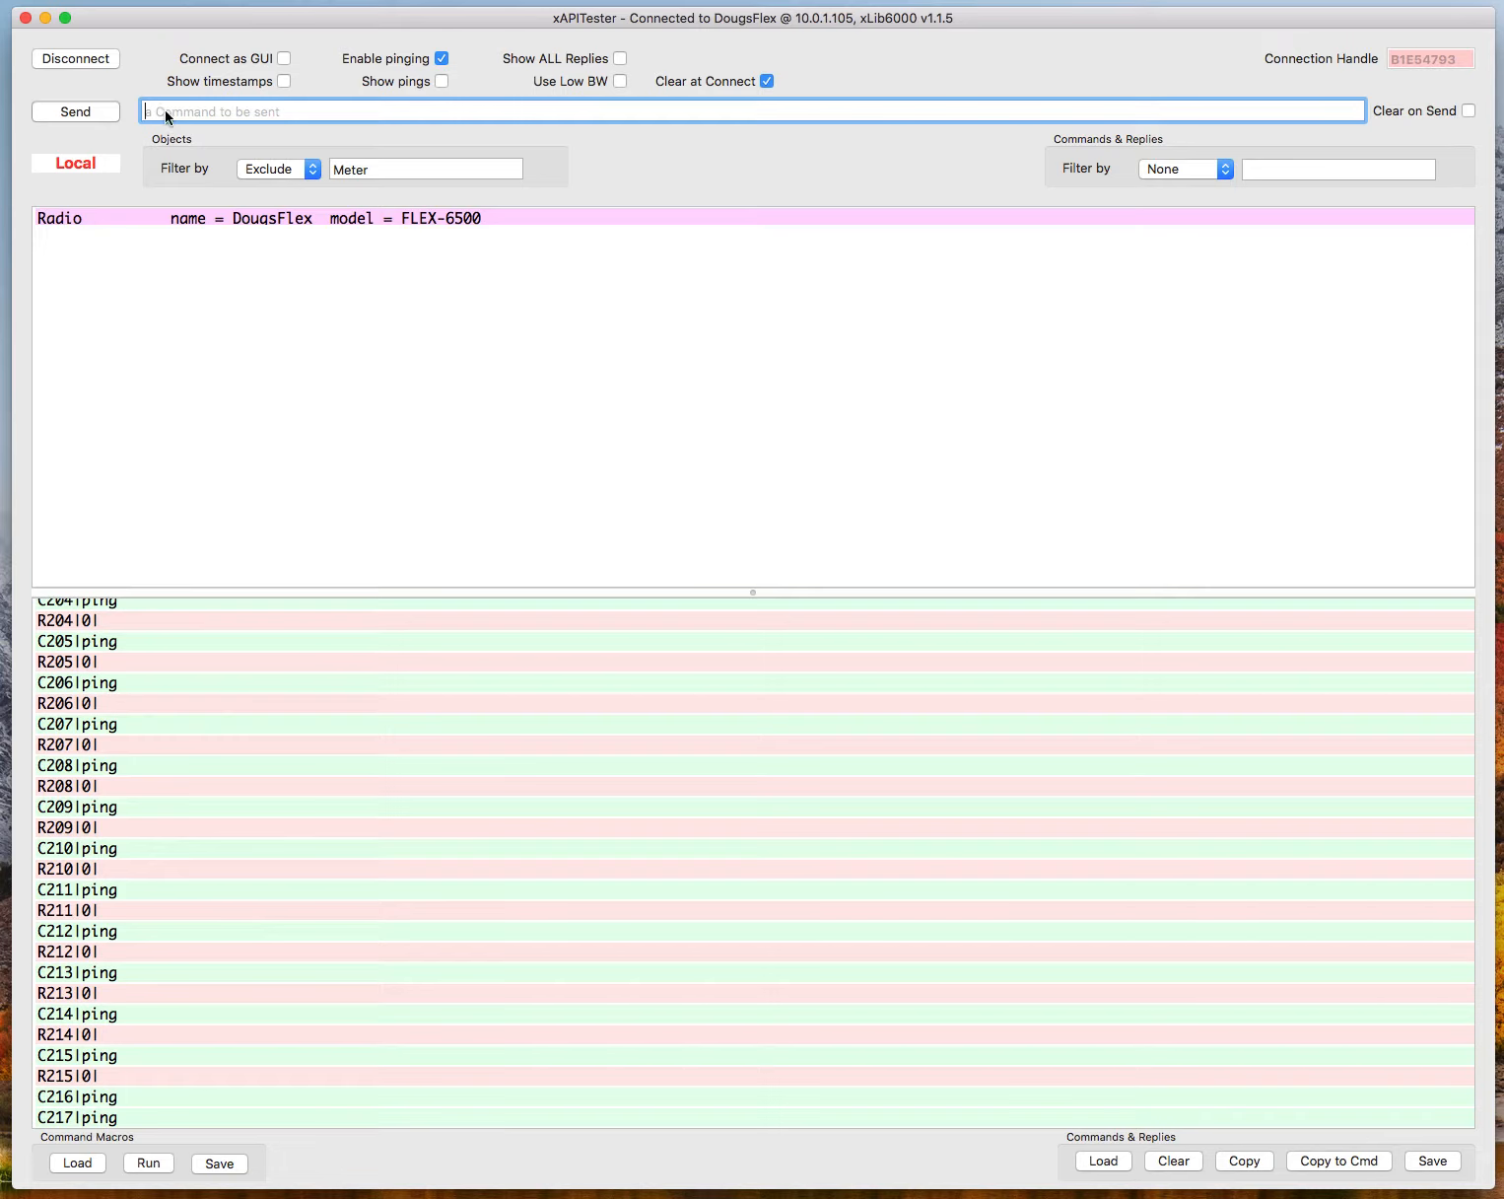
Create a panadapter at 15 MHz by sending the command "display pan c freq=15.000" to the radio.
text(display pan c)
text(freq=15.000)
key(Return)
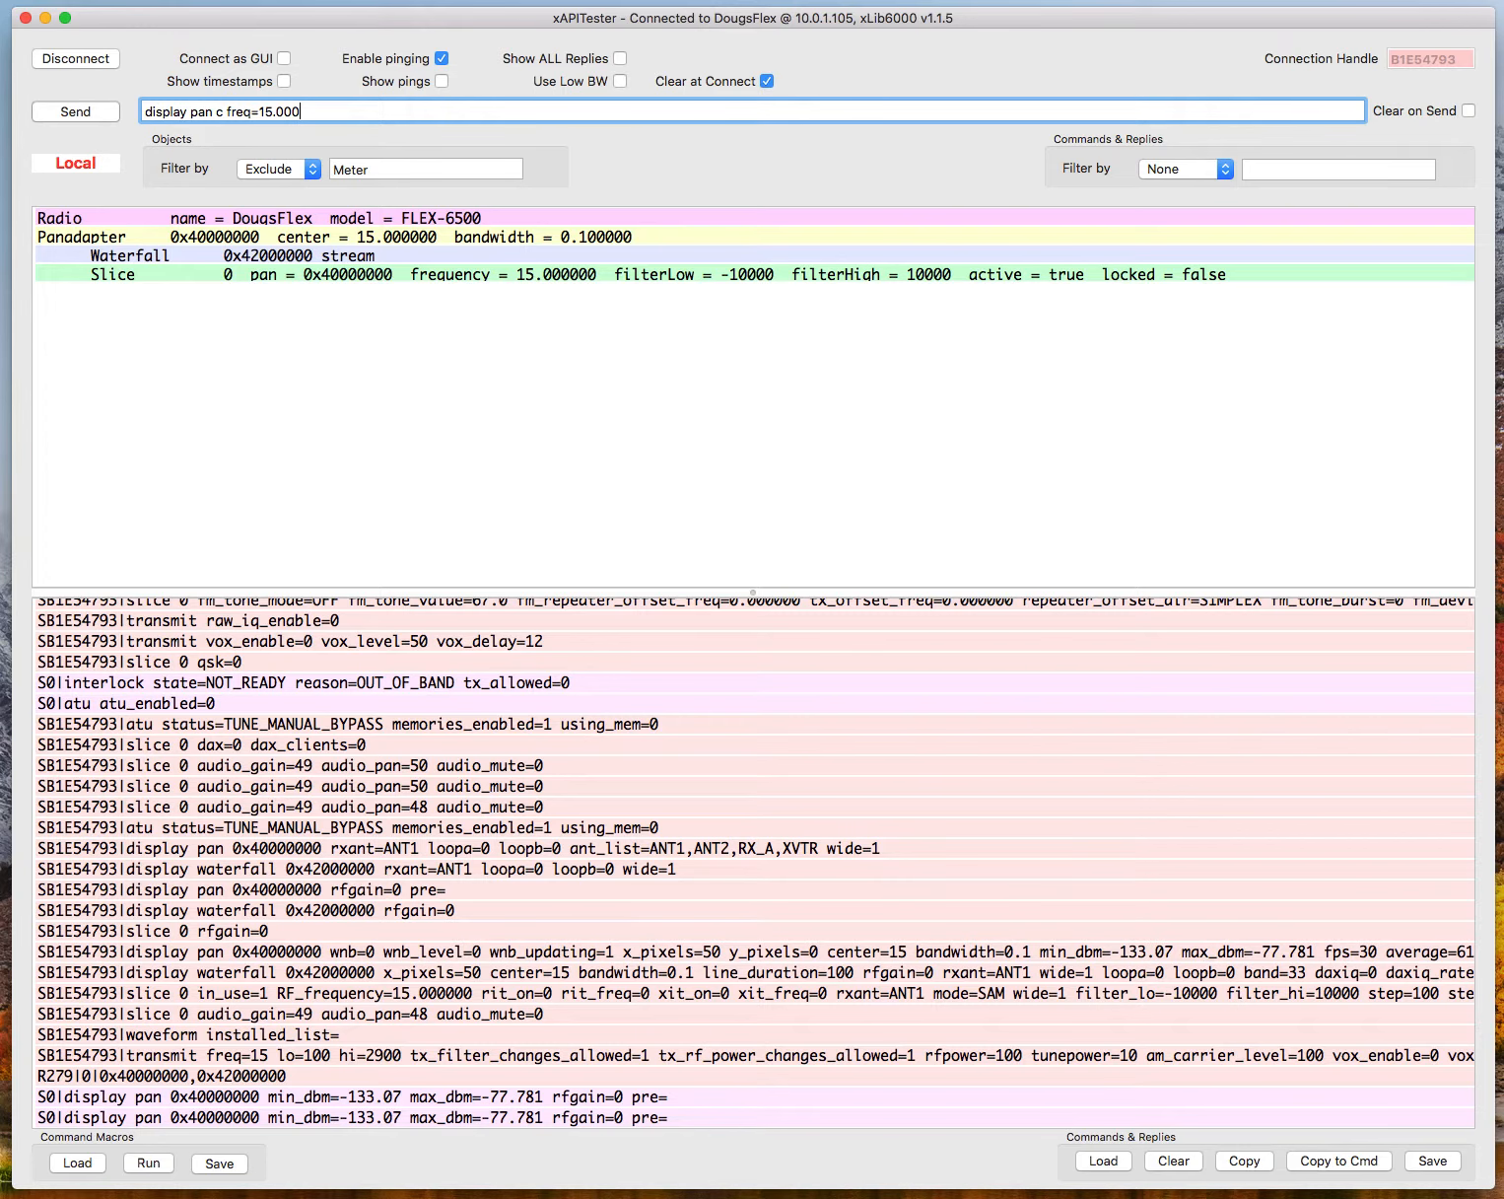
Examine the messages logged after the panadapter command, including the display, meter, slice and interlock lines and the command's reply.
scroll(238, 906, up, 5)
scroll(239, 907, up, 15)
scroll(238, 906, up, 15)
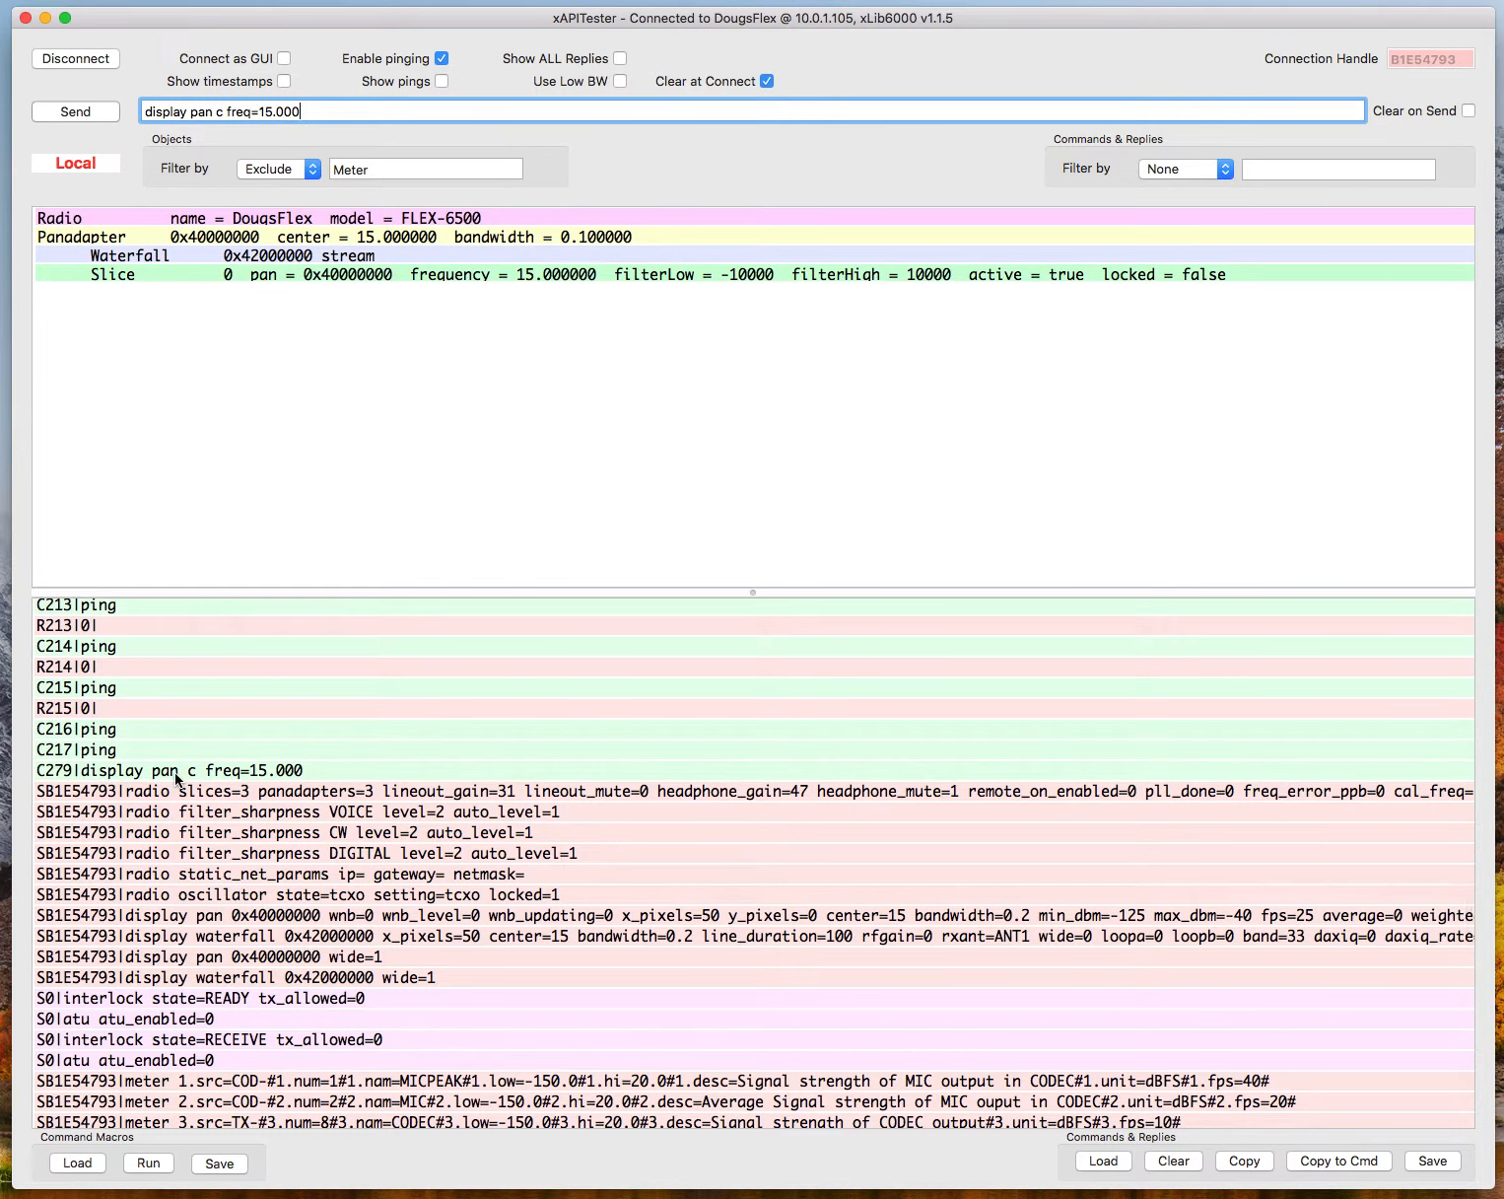
scroll(207, 899, down, 10)
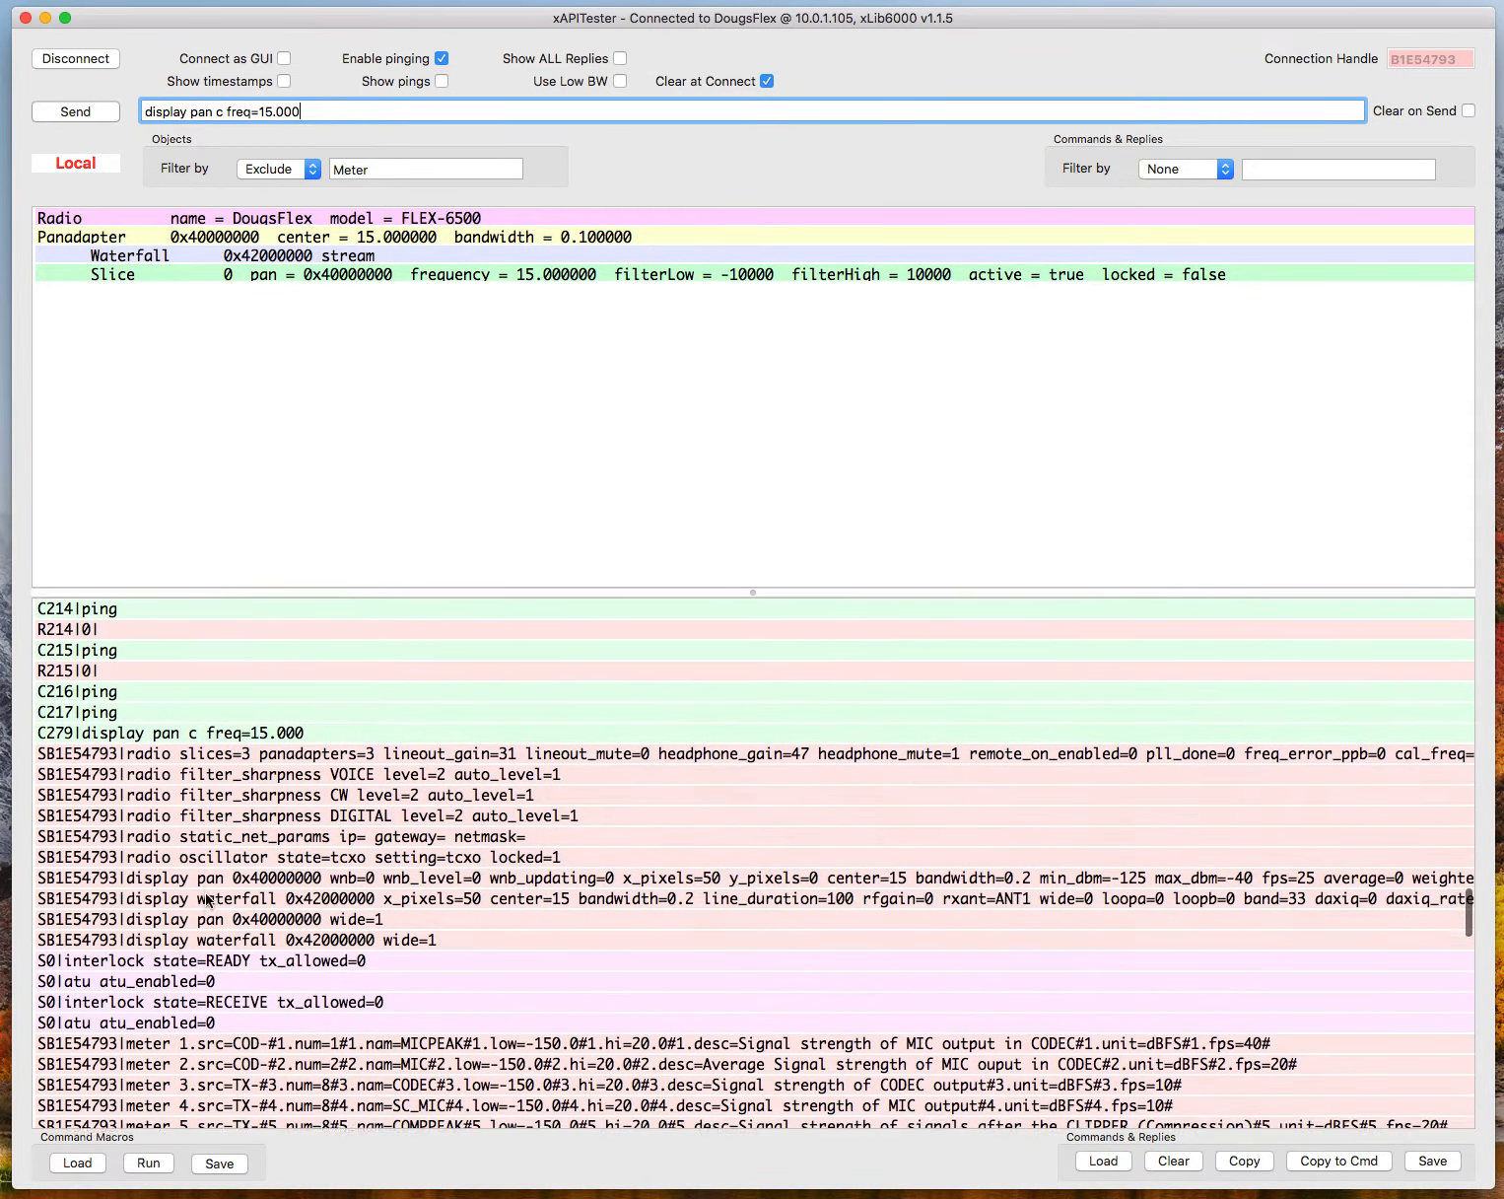
scroll(207, 899, down, 15)
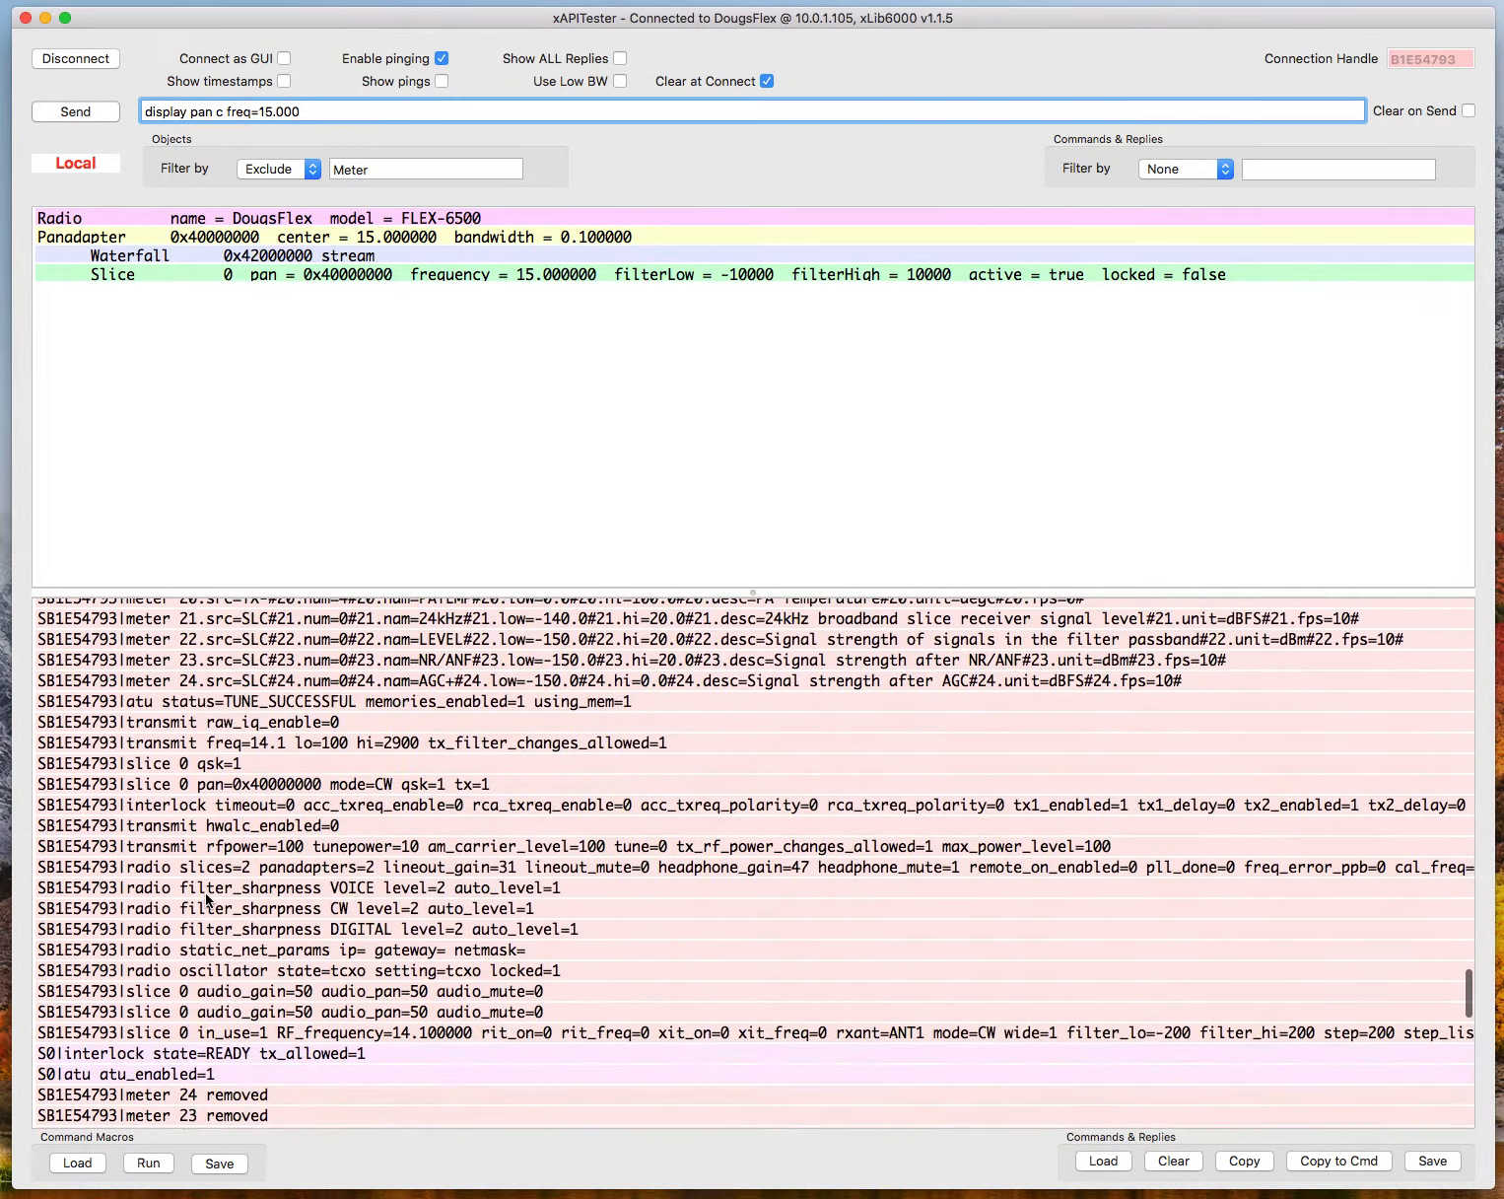
scroll(207, 899, down, 4)
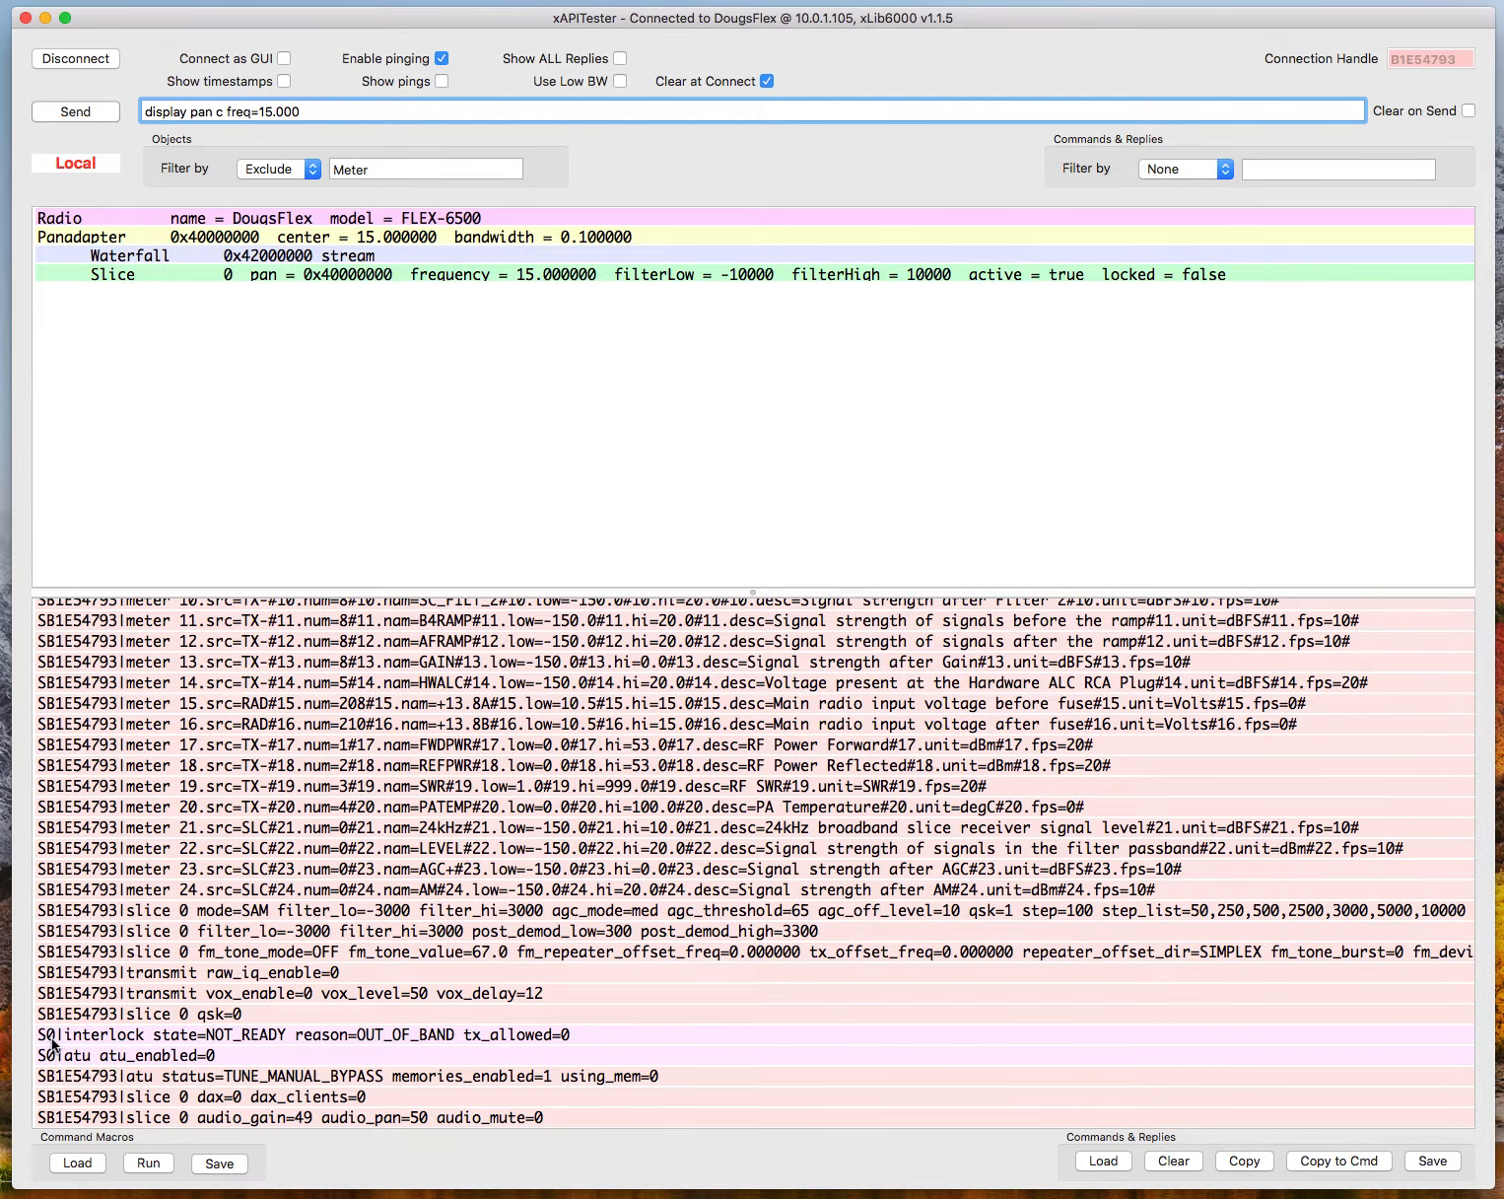
key(Return)
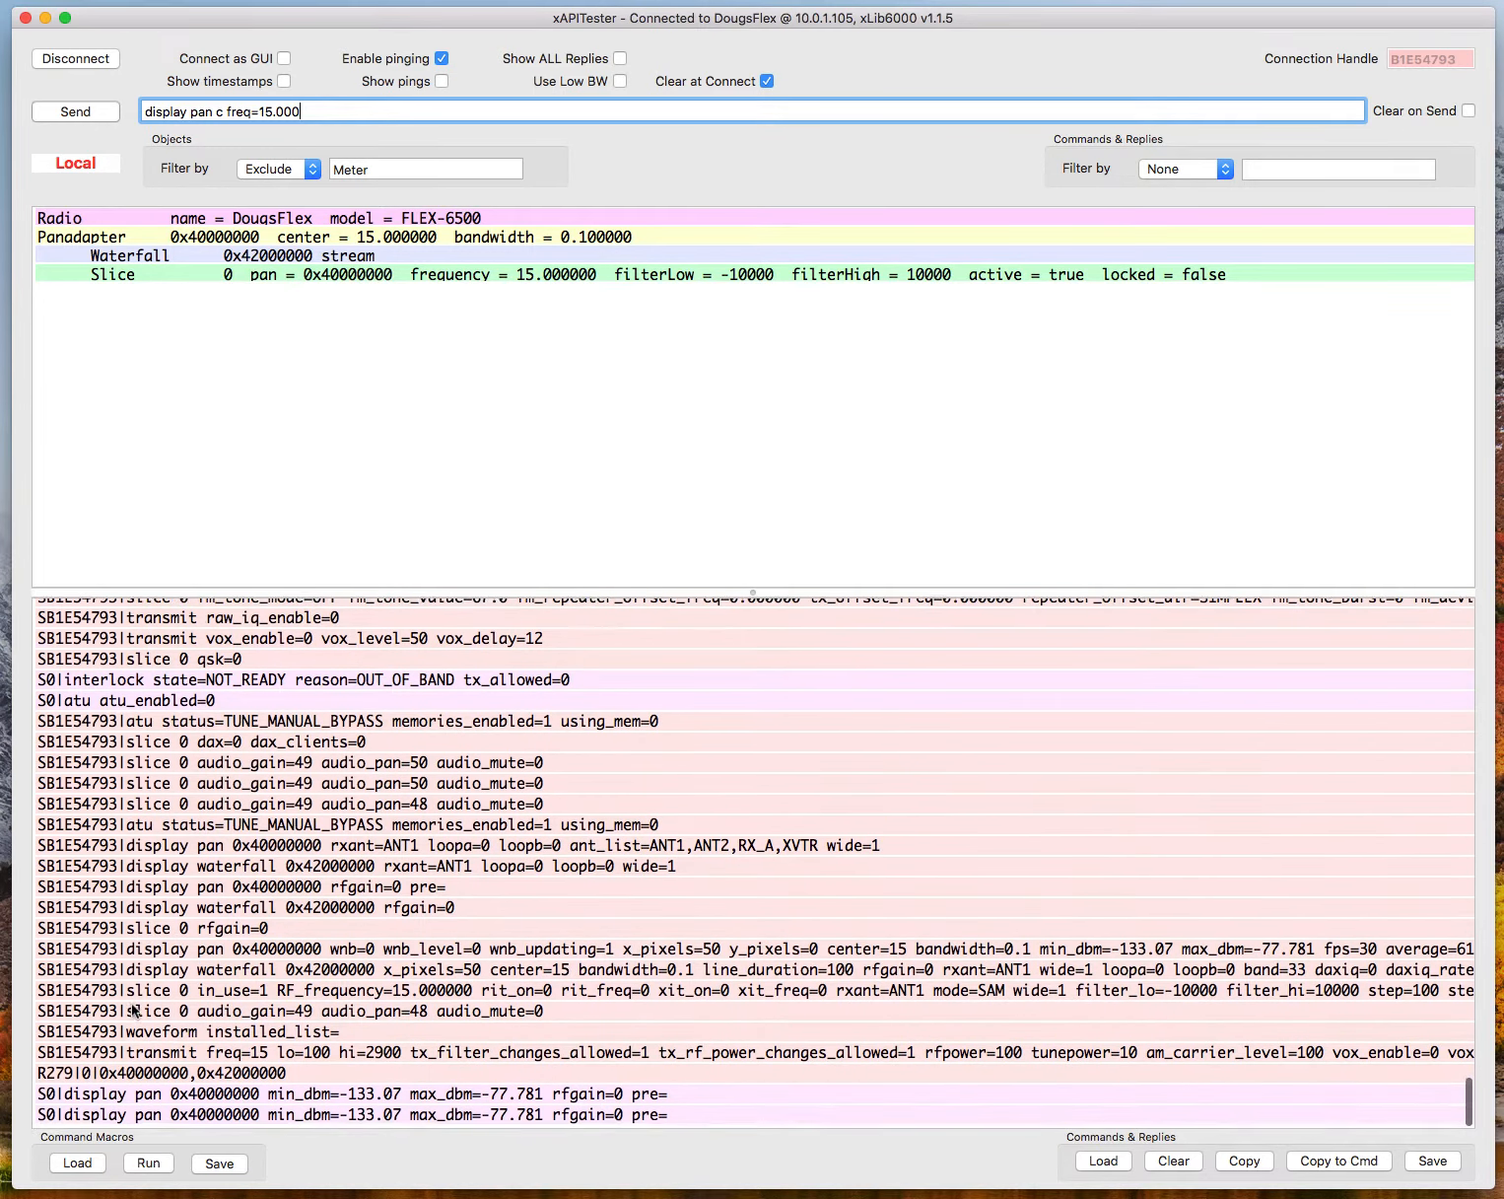
scroll(134, 1009, up, 5)
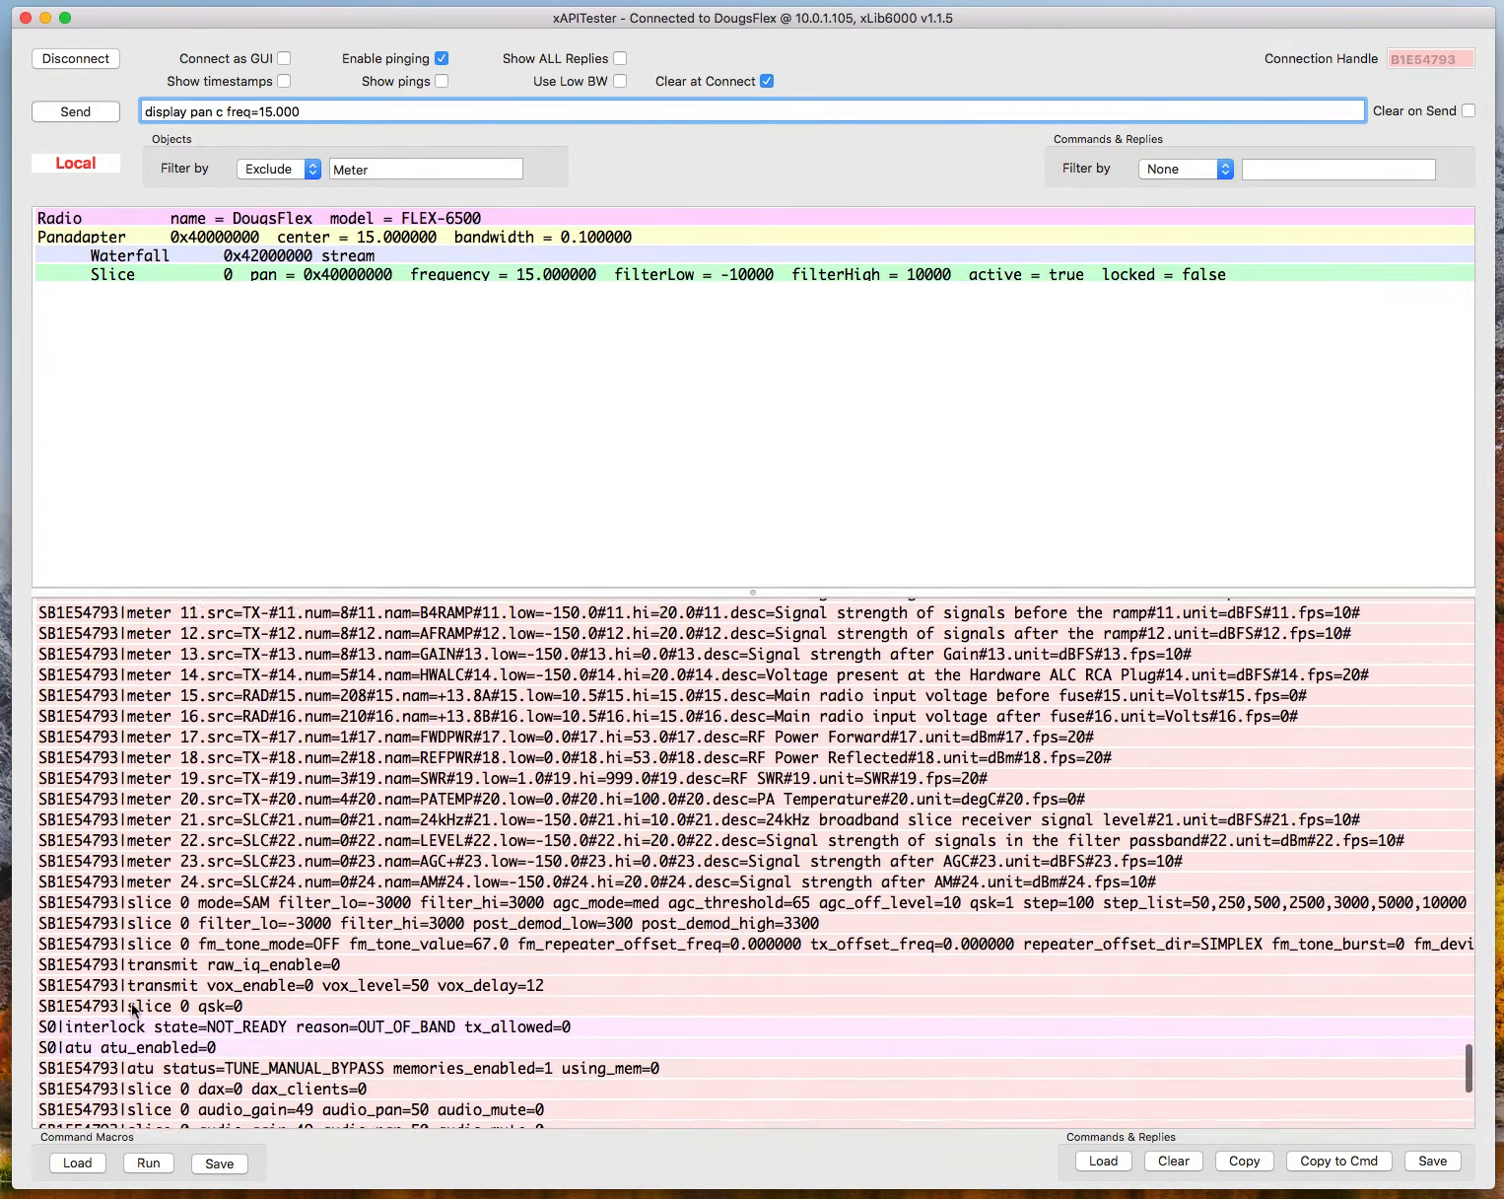
scroll(134, 1009, up, 3)
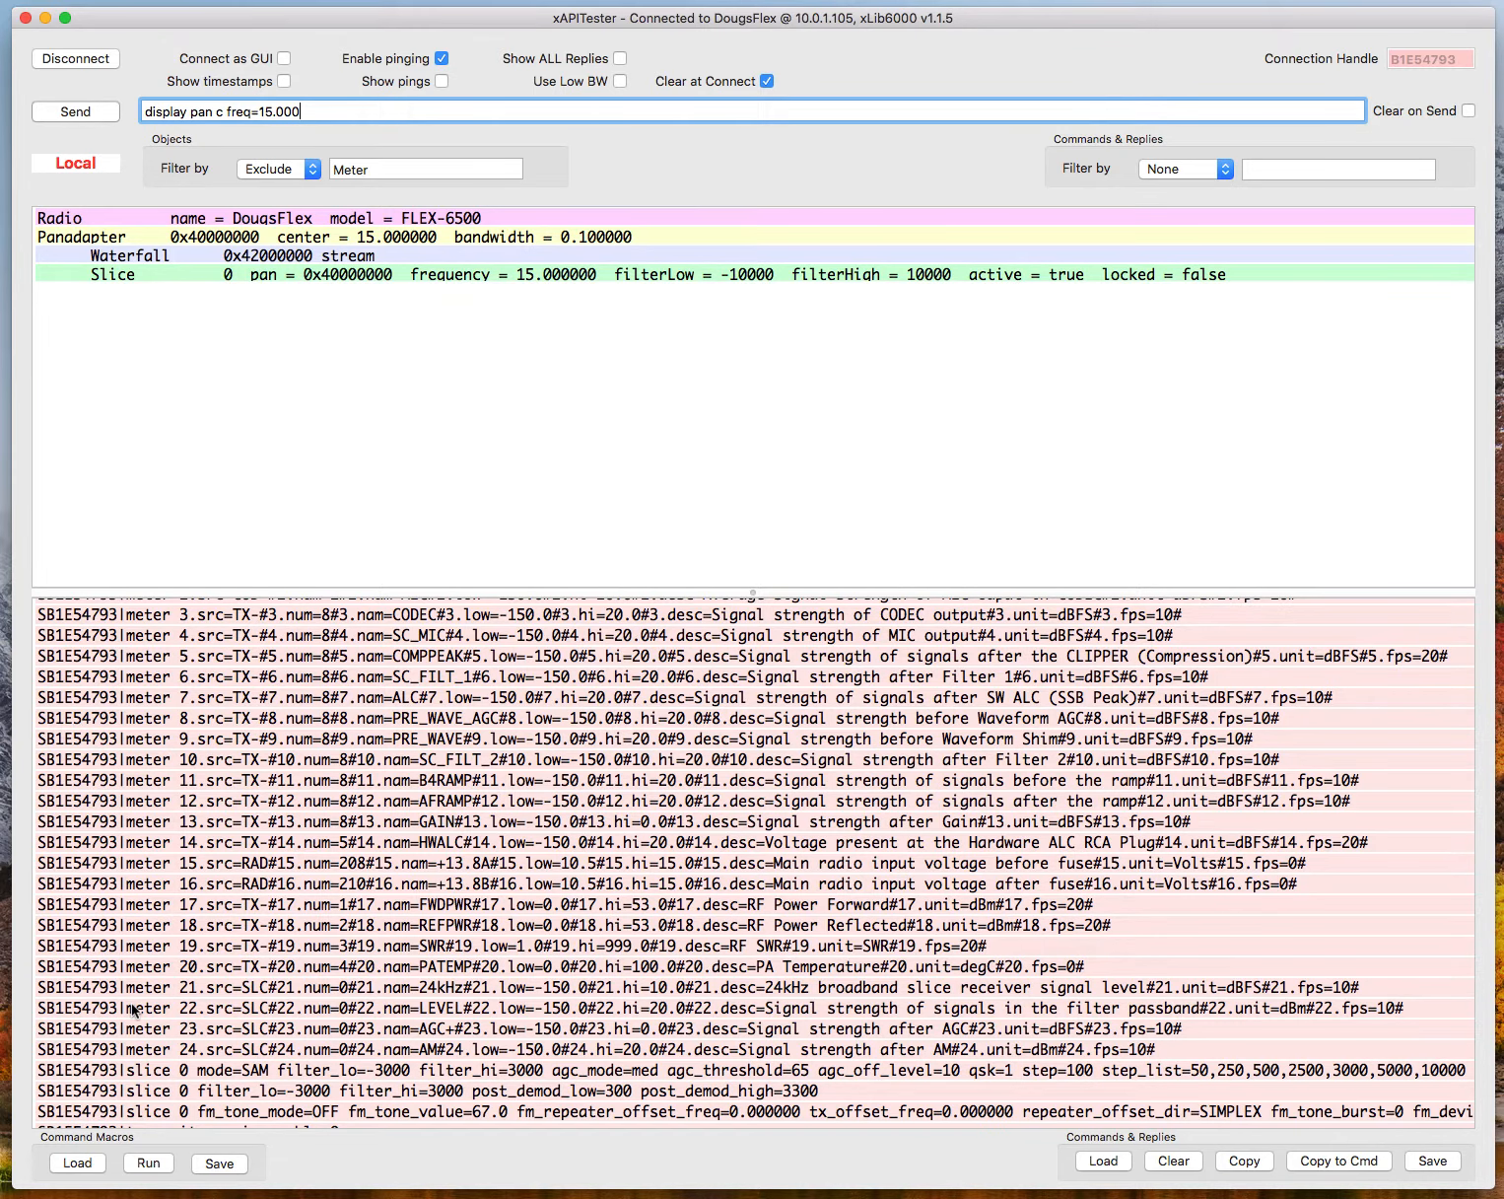
scroll(133, 1010, up, 10)
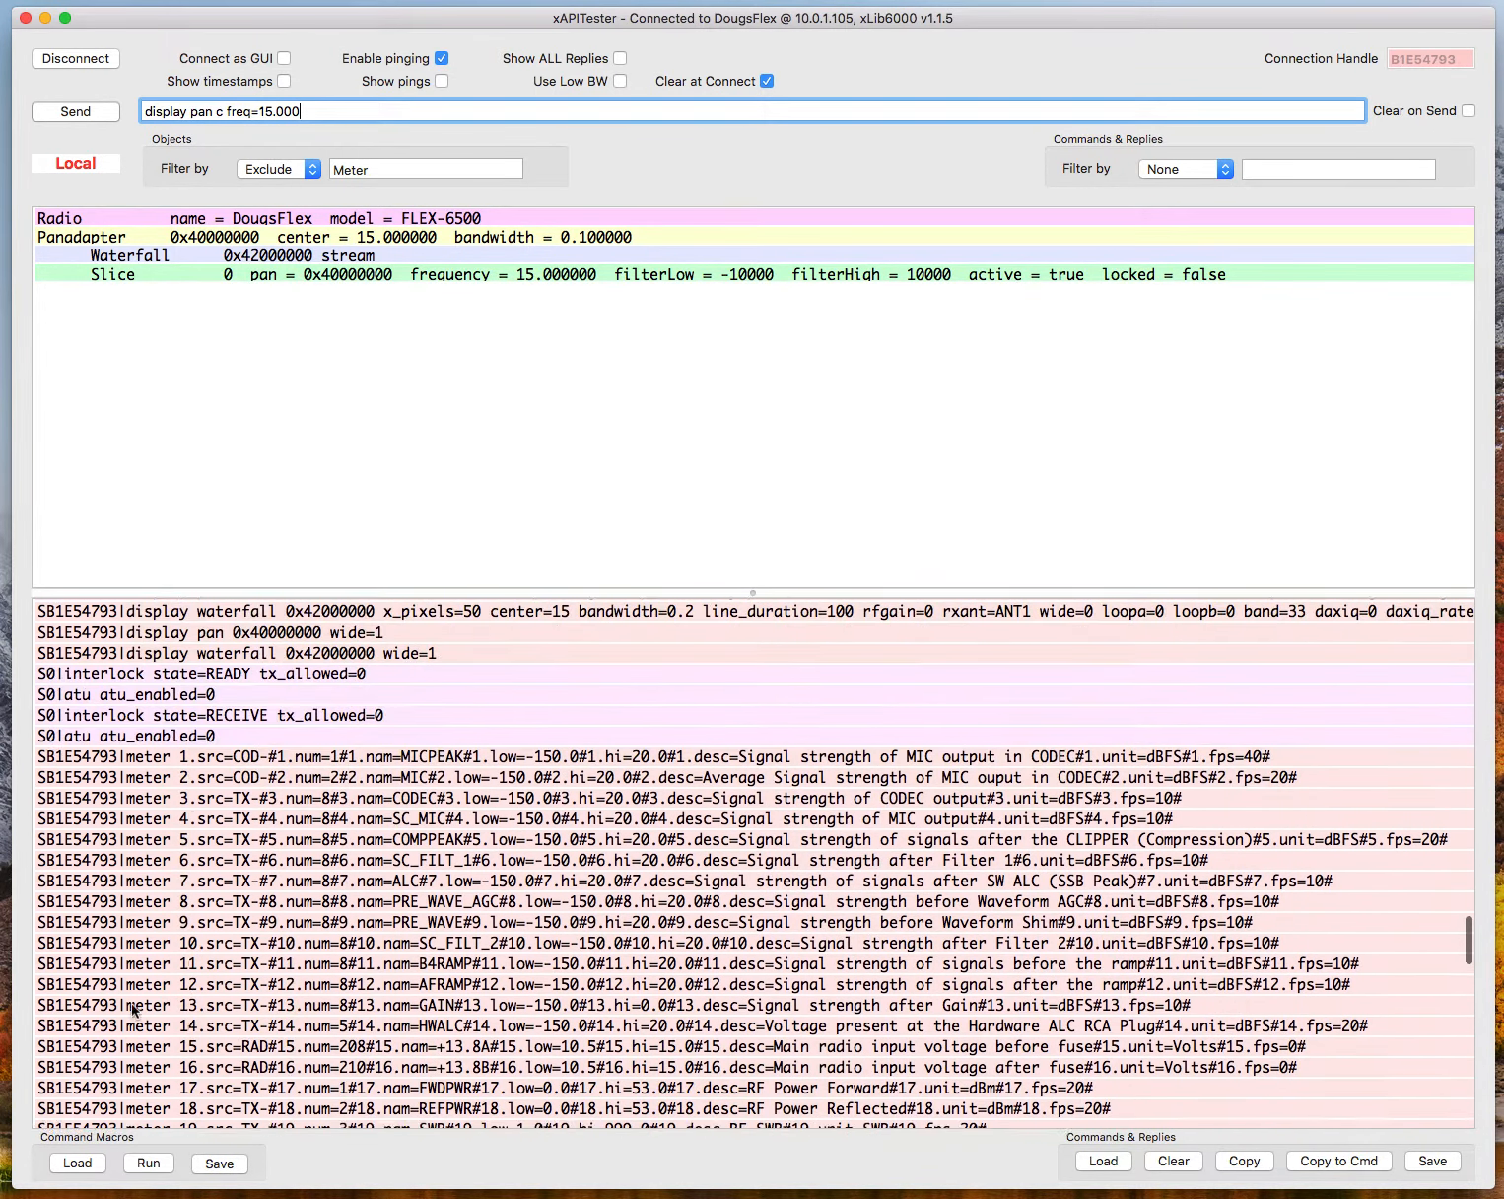
scroll(133, 1010, up, 10)
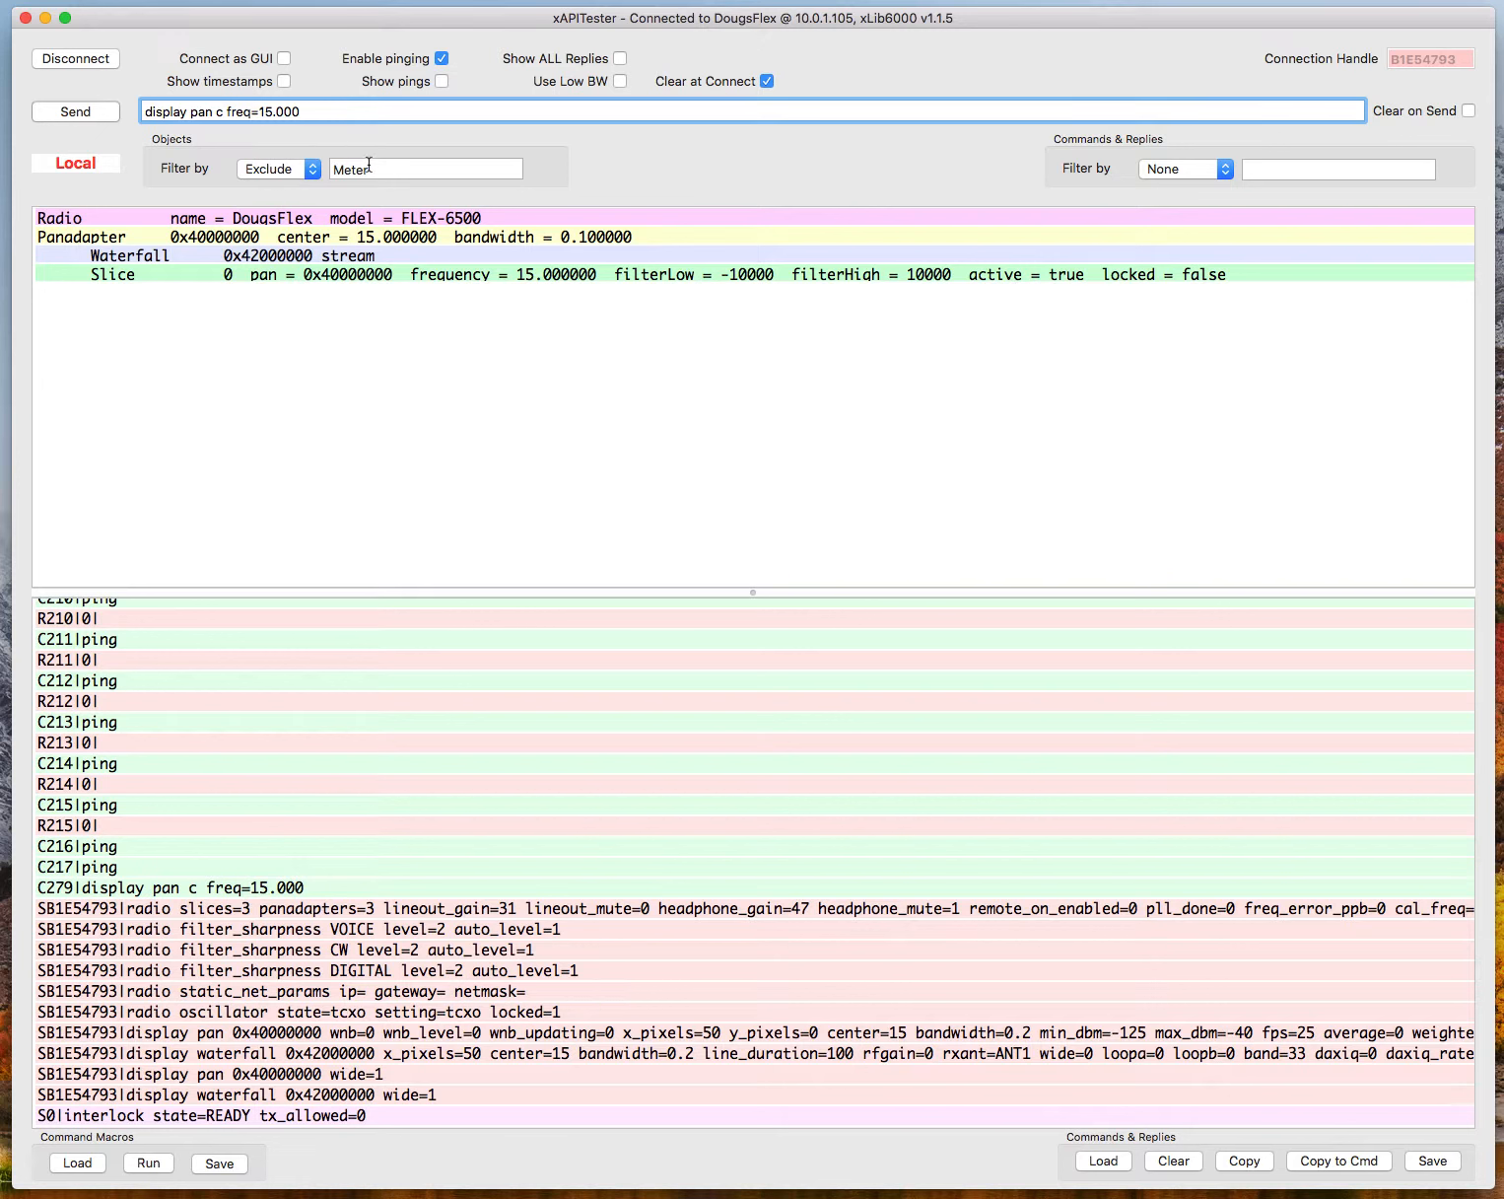
Set the objects filter to None and look through the slice and radio meters in the object list.
click(315, 173)
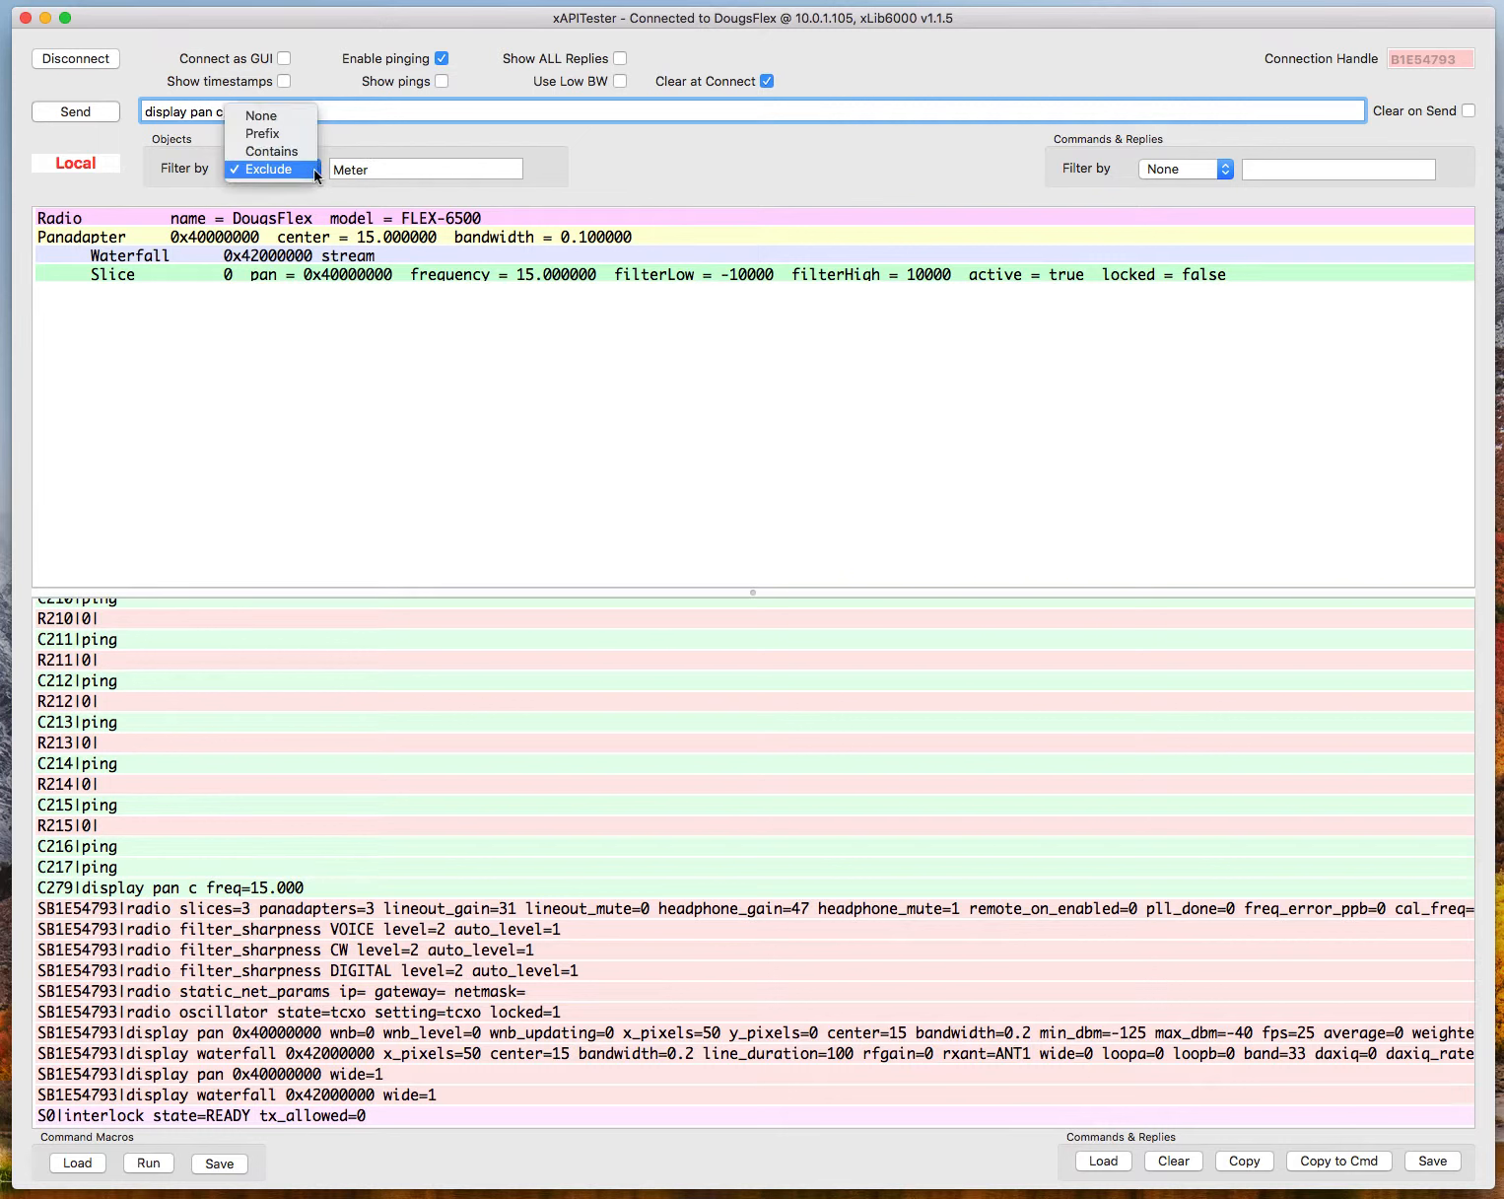
click(293, 118)
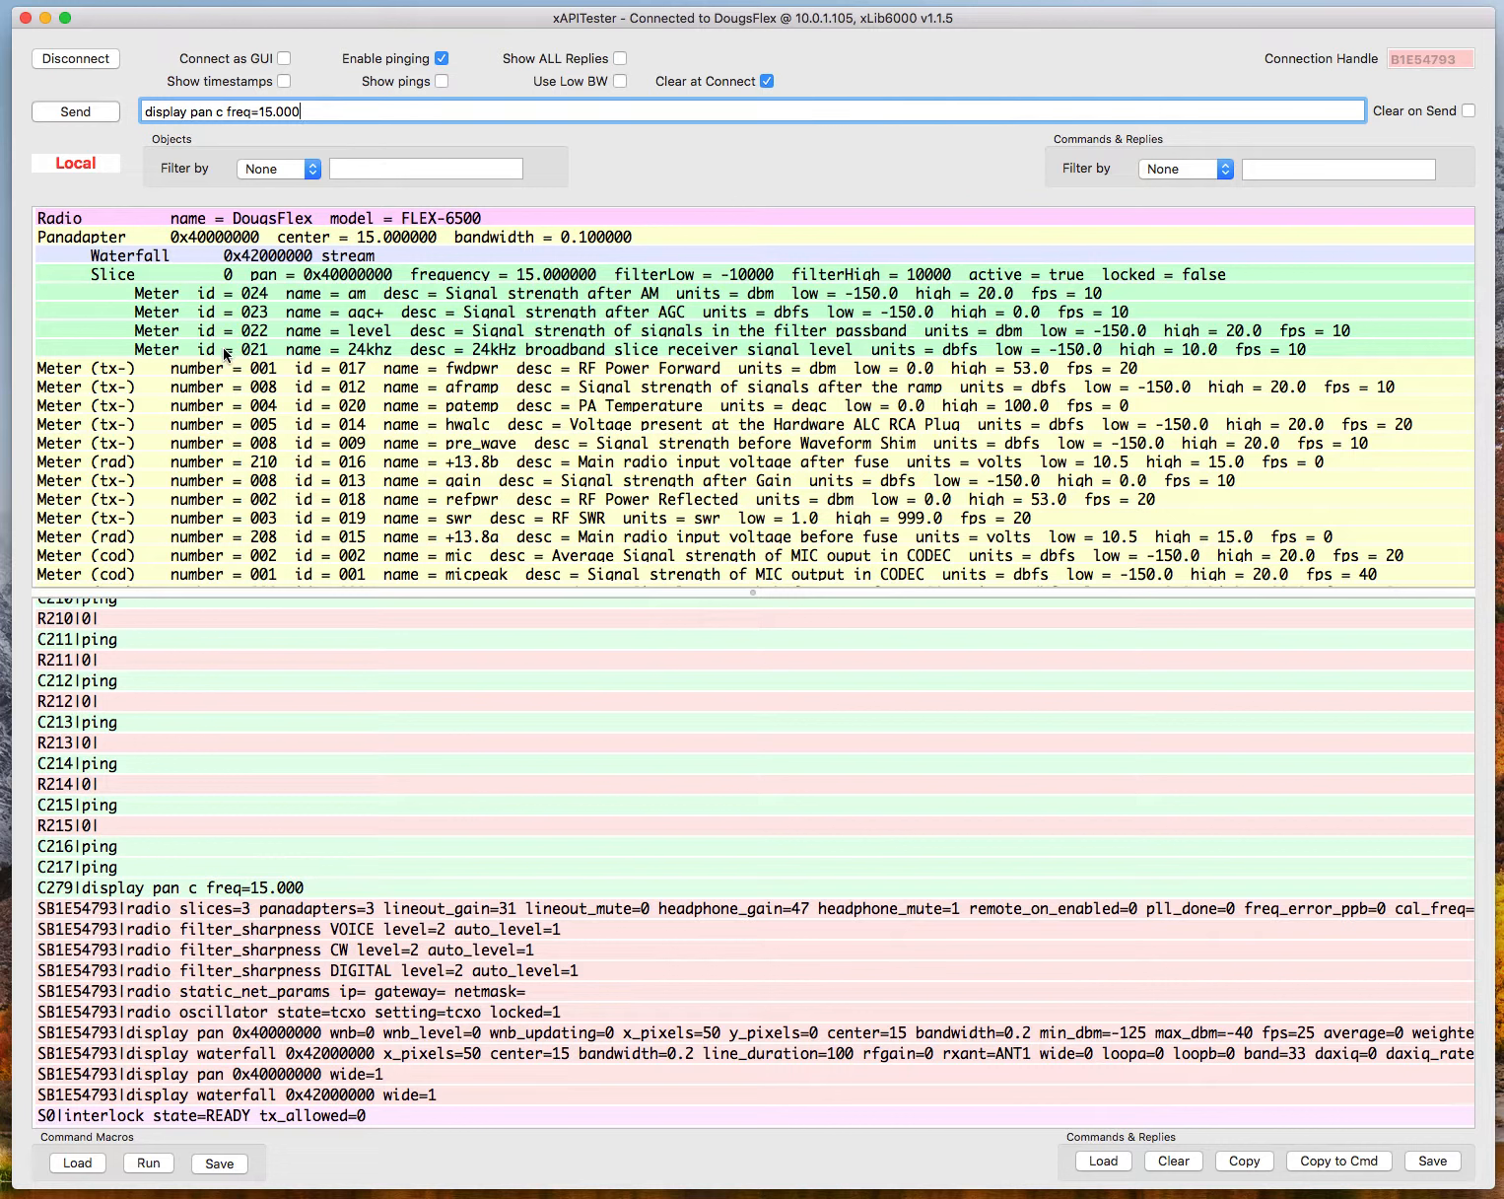
scroll(278, 443, down, 5)
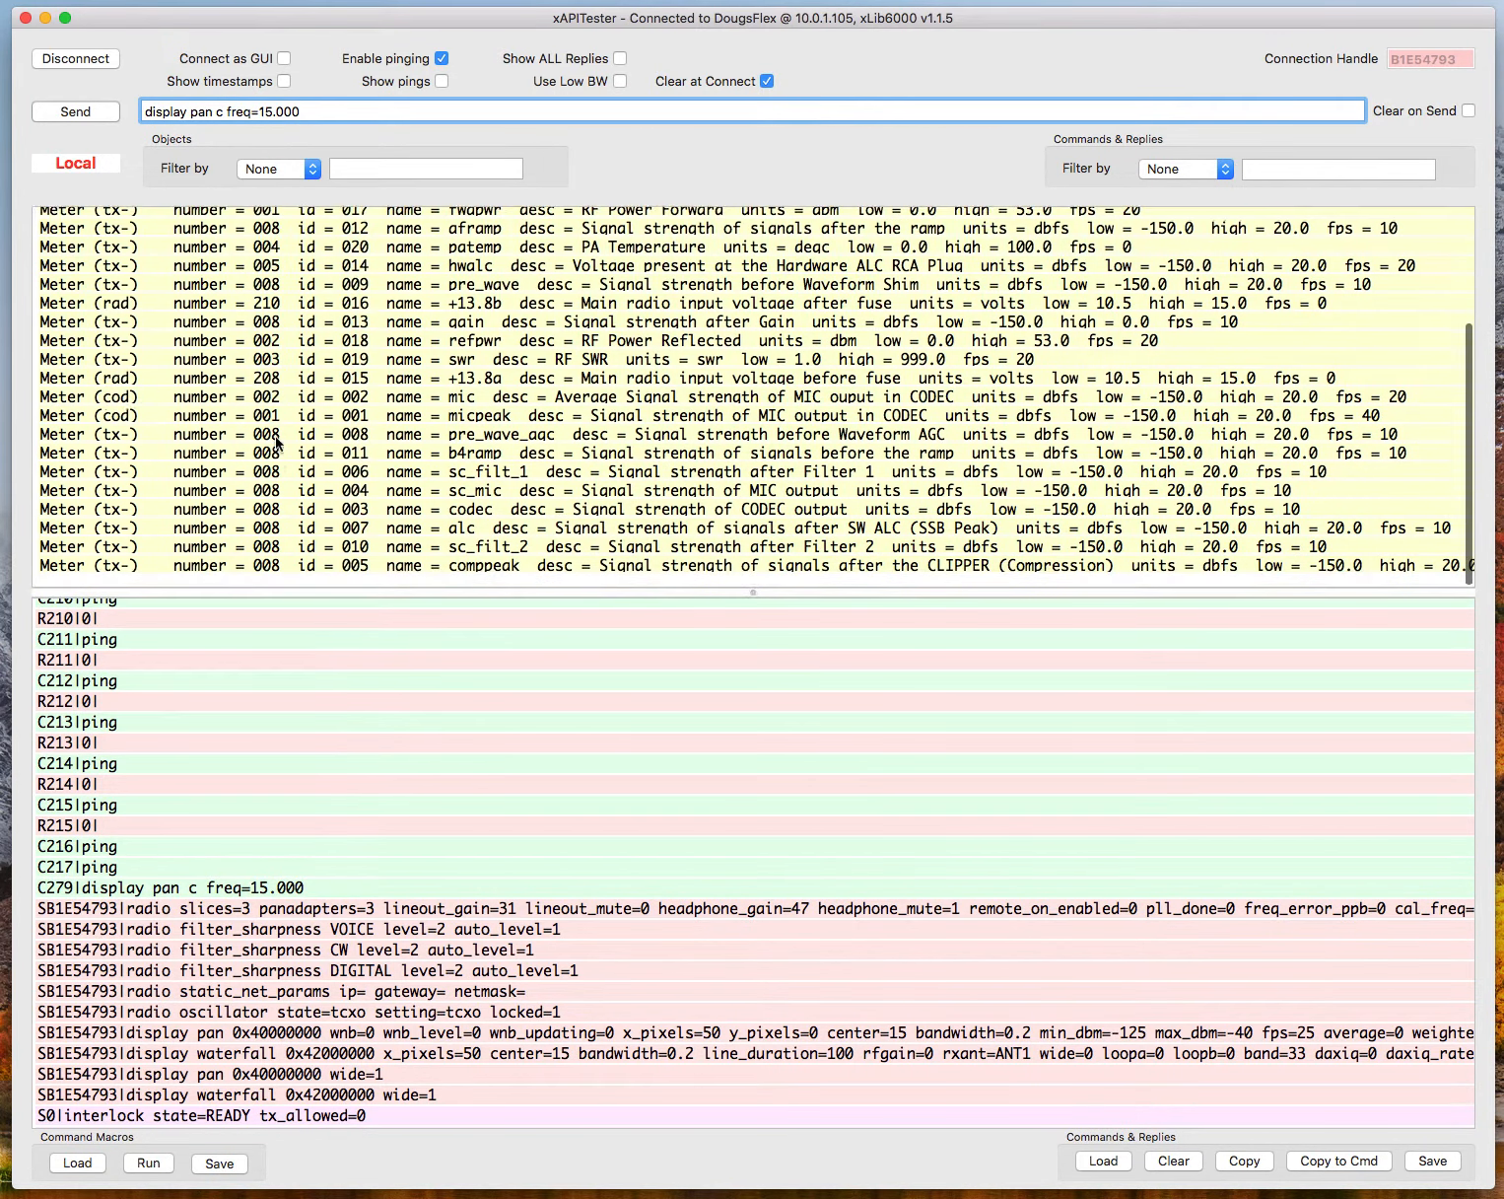
scroll(278, 444, up, 4)
scroll(278, 443, up, 2)
scroll(278, 444, down, 6)
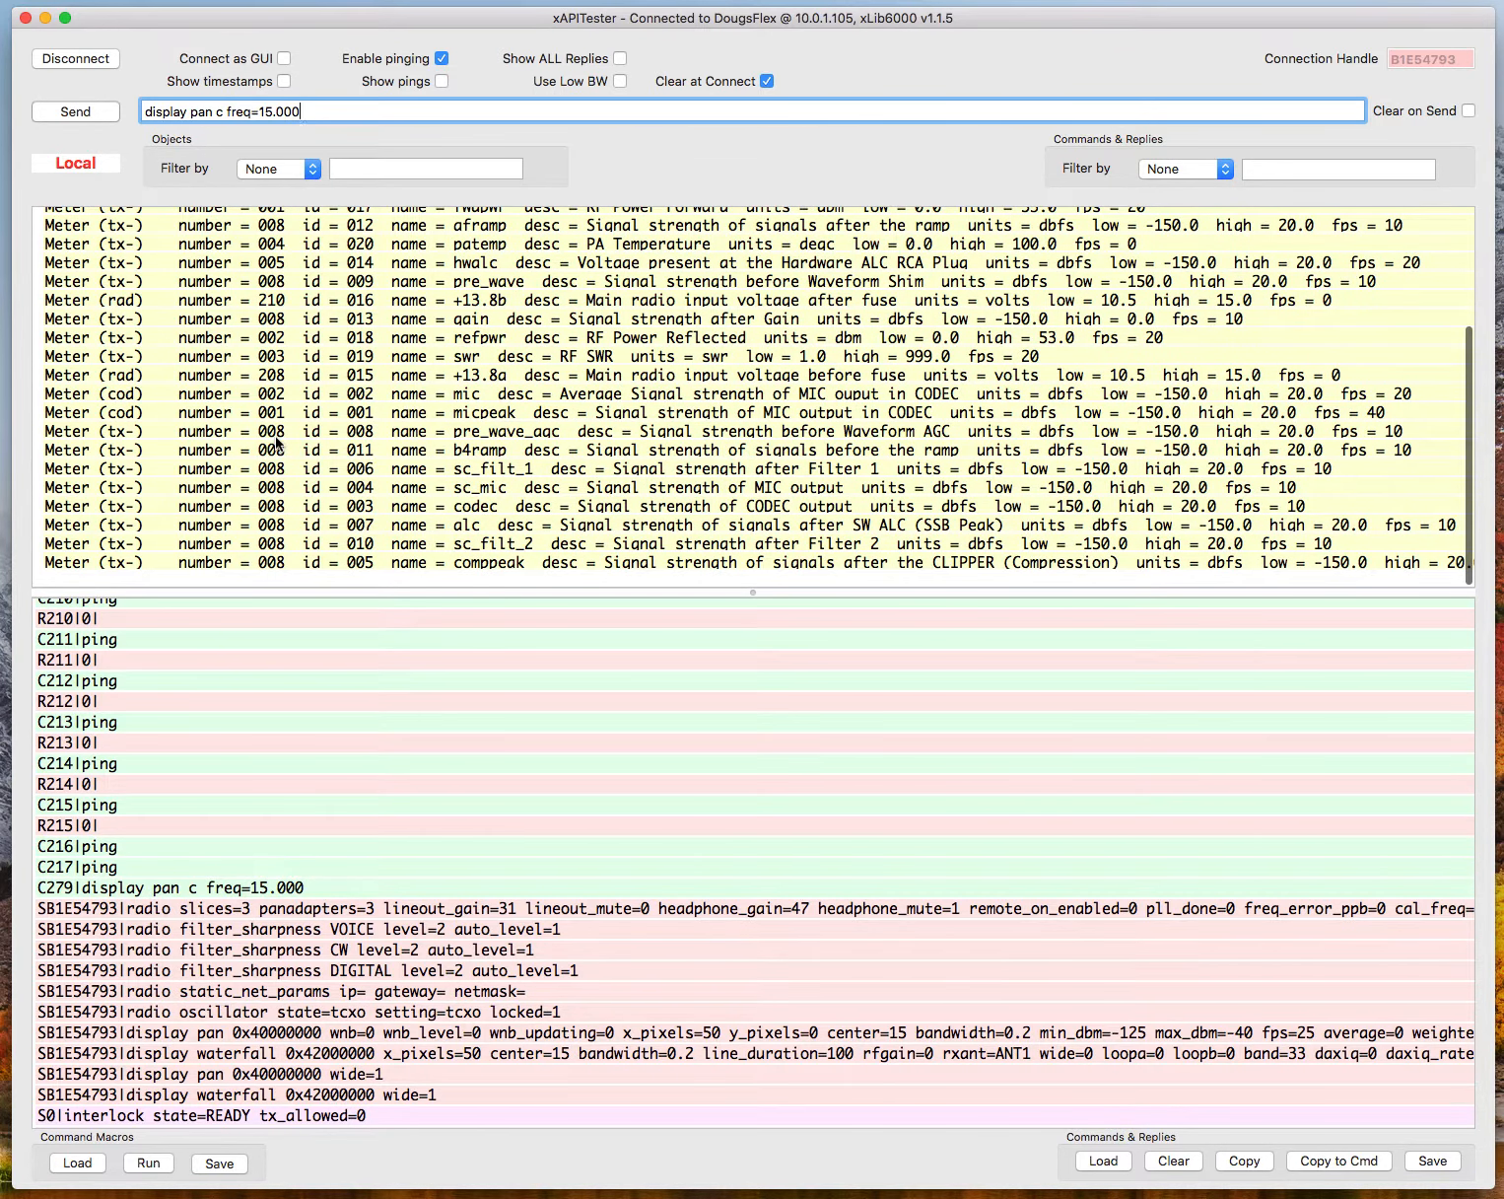
scroll(277, 443, up, 5)
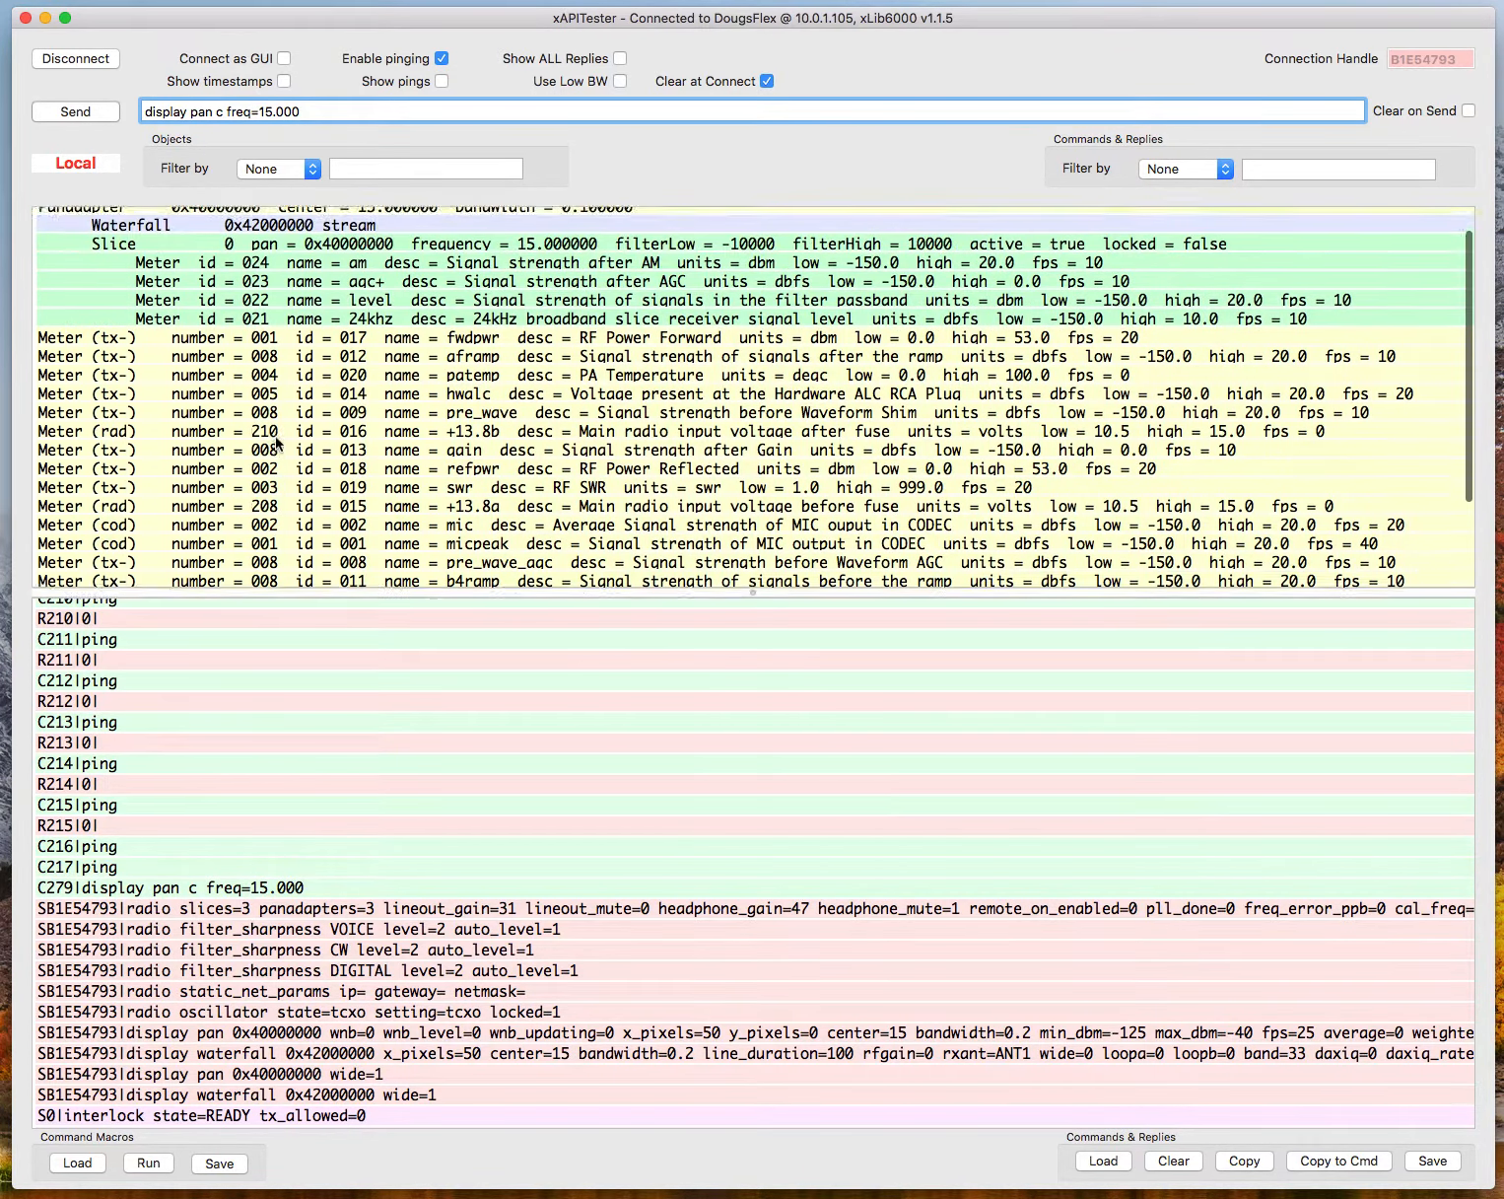
Filter the objects list to exclude entries containing "Meter".
click(311, 168)
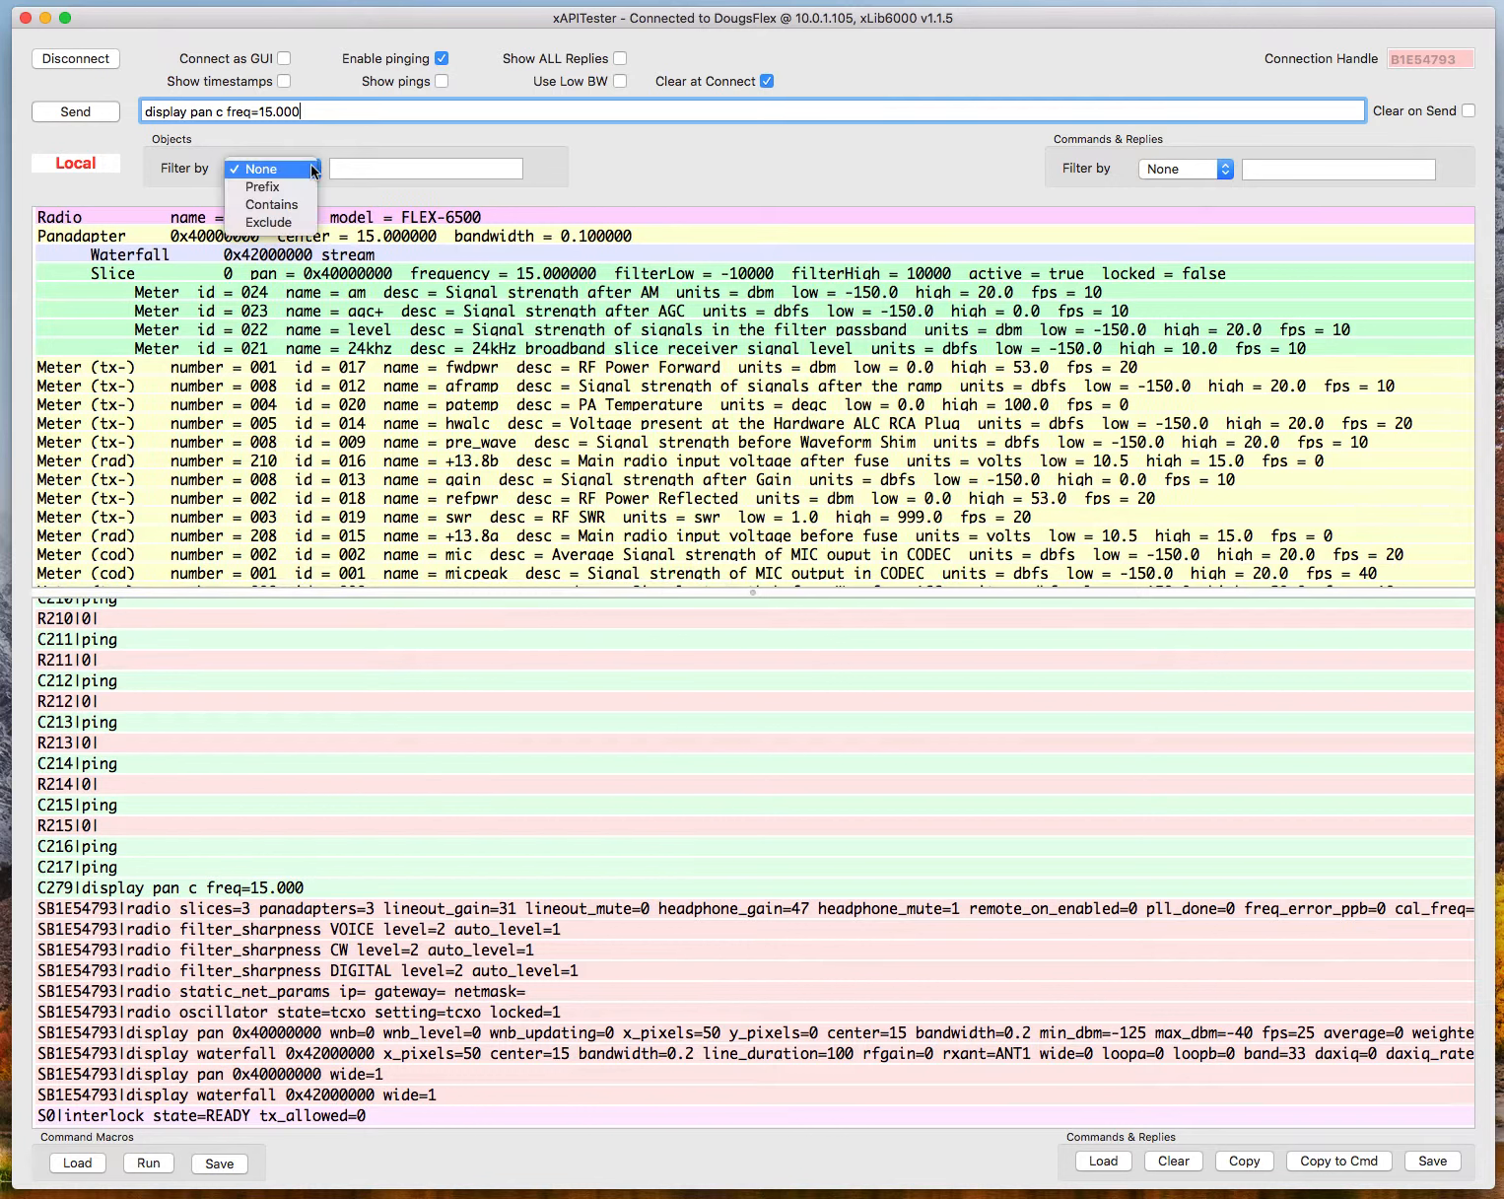
click(313, 222)
click(362, 167)
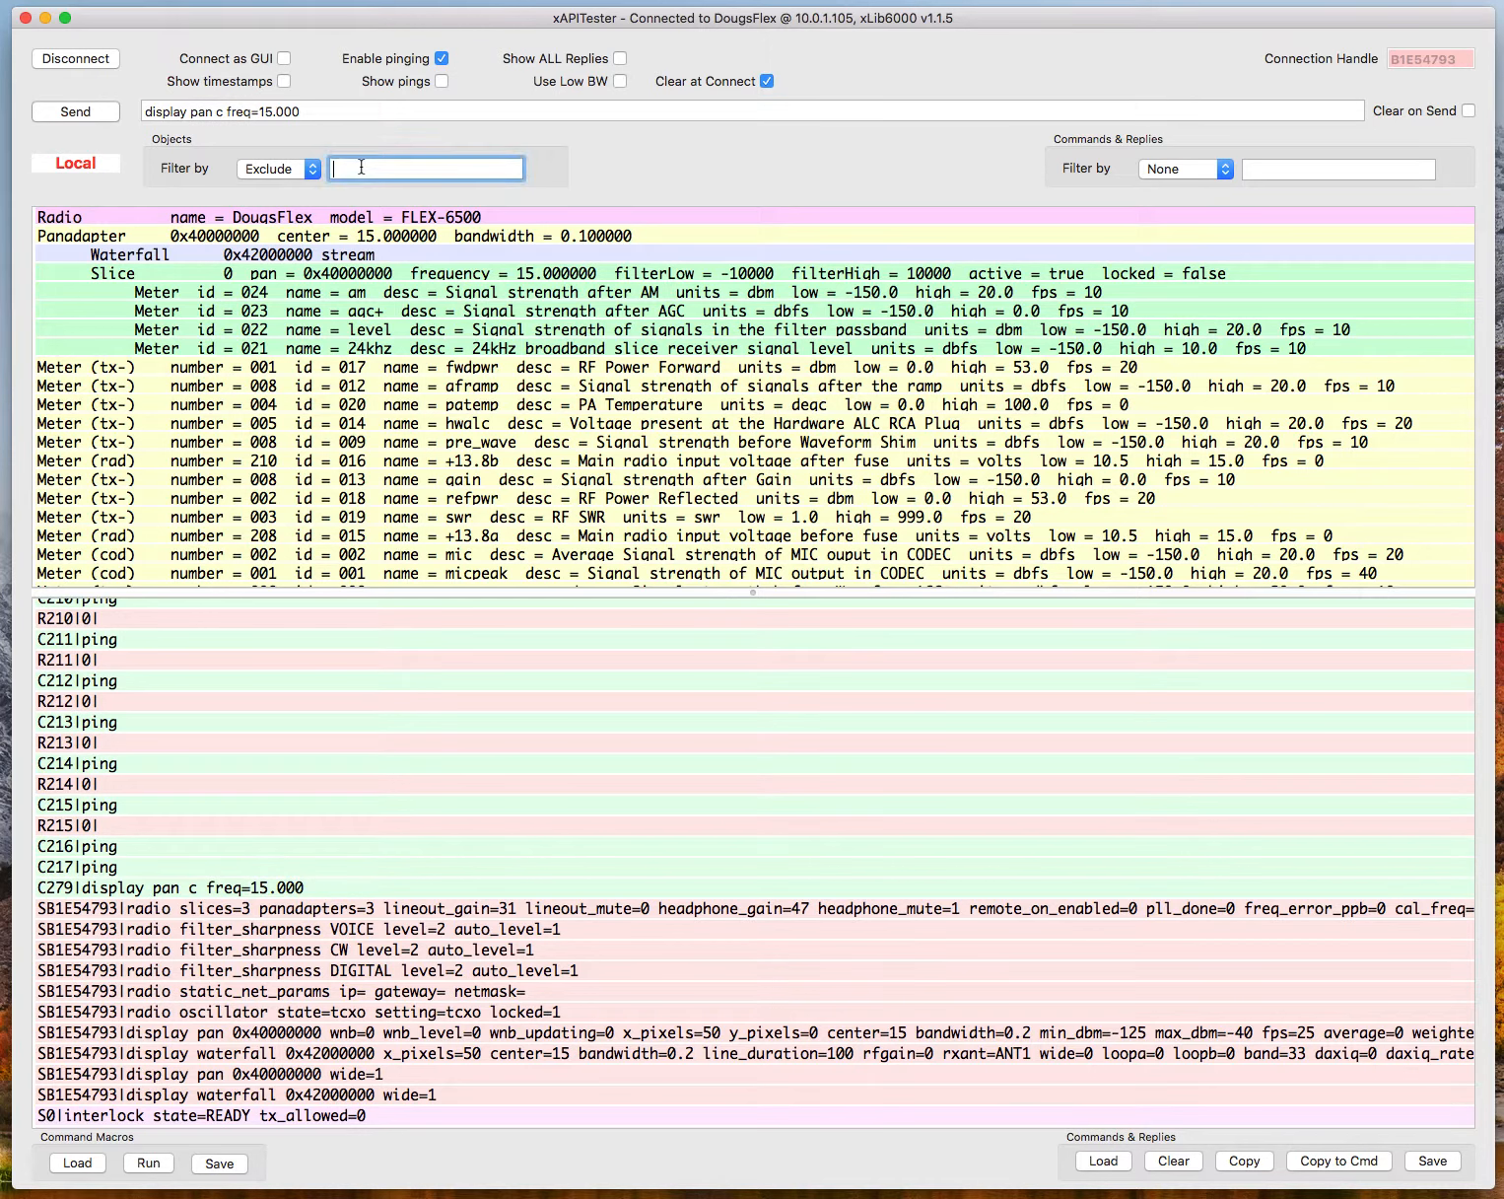
text(Meter)
key(Return)
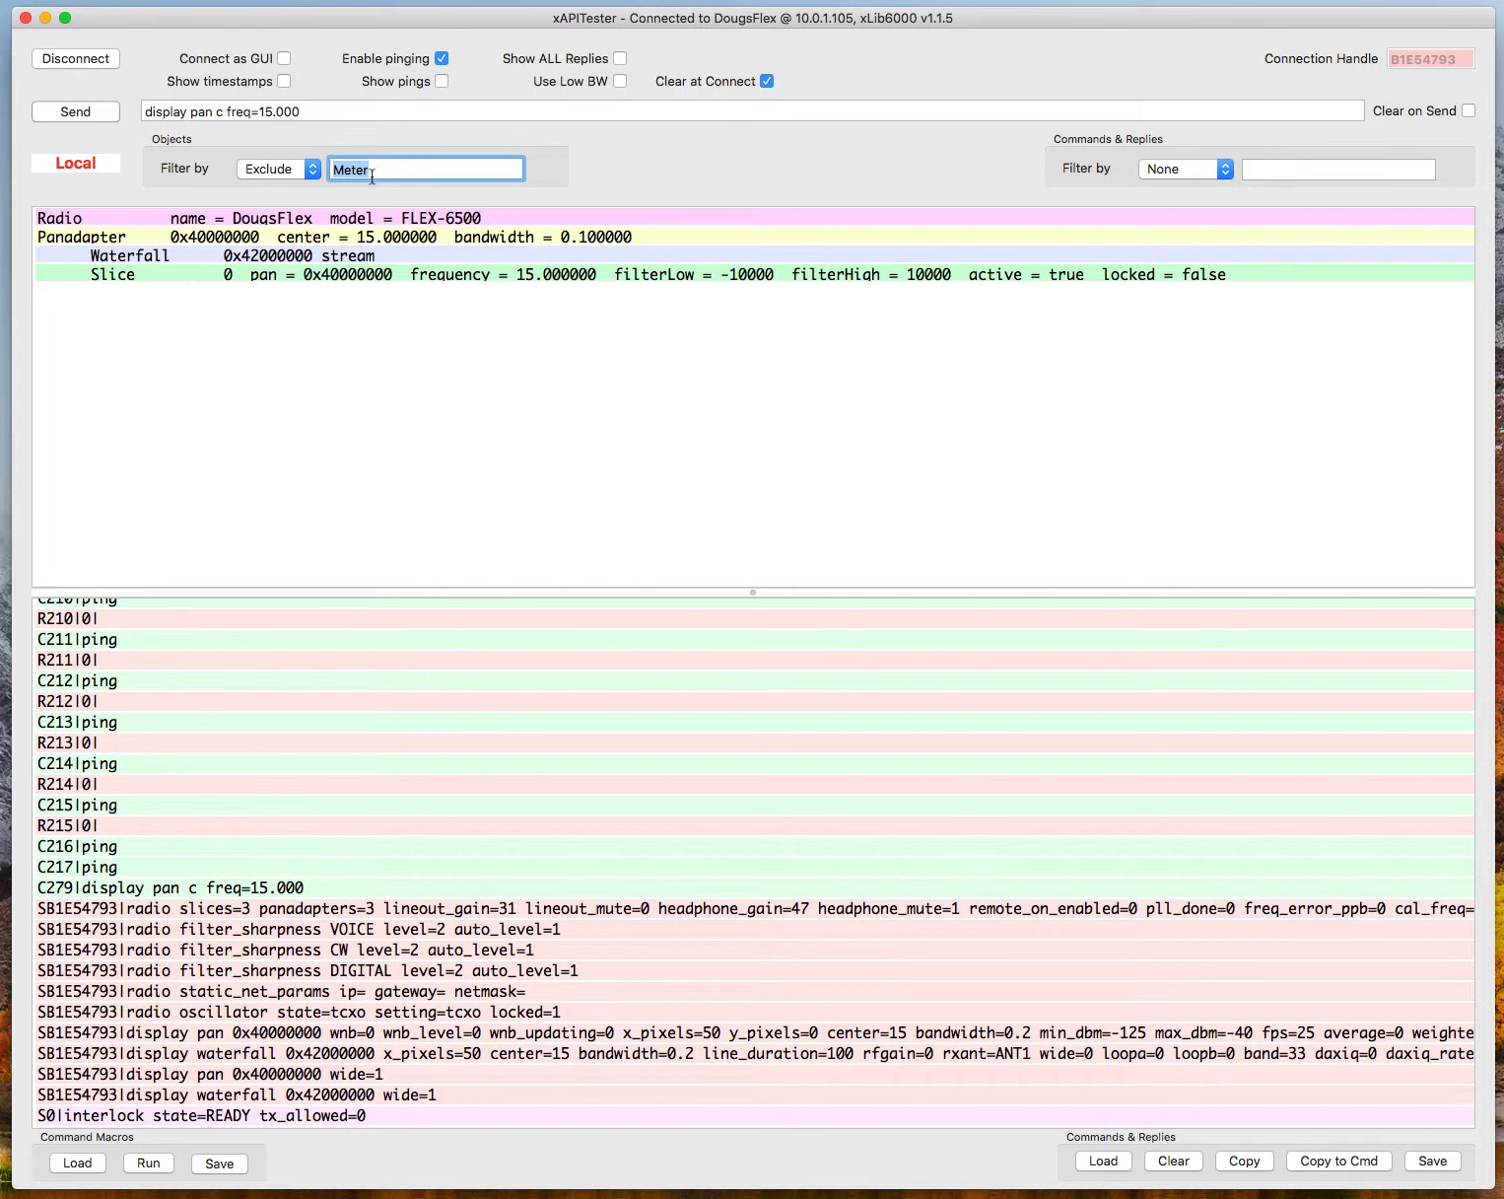
Create a second panadapter at 14.25 MHz by sending the command "display pan c freq=14.250" to the radio.
click(302, 109)
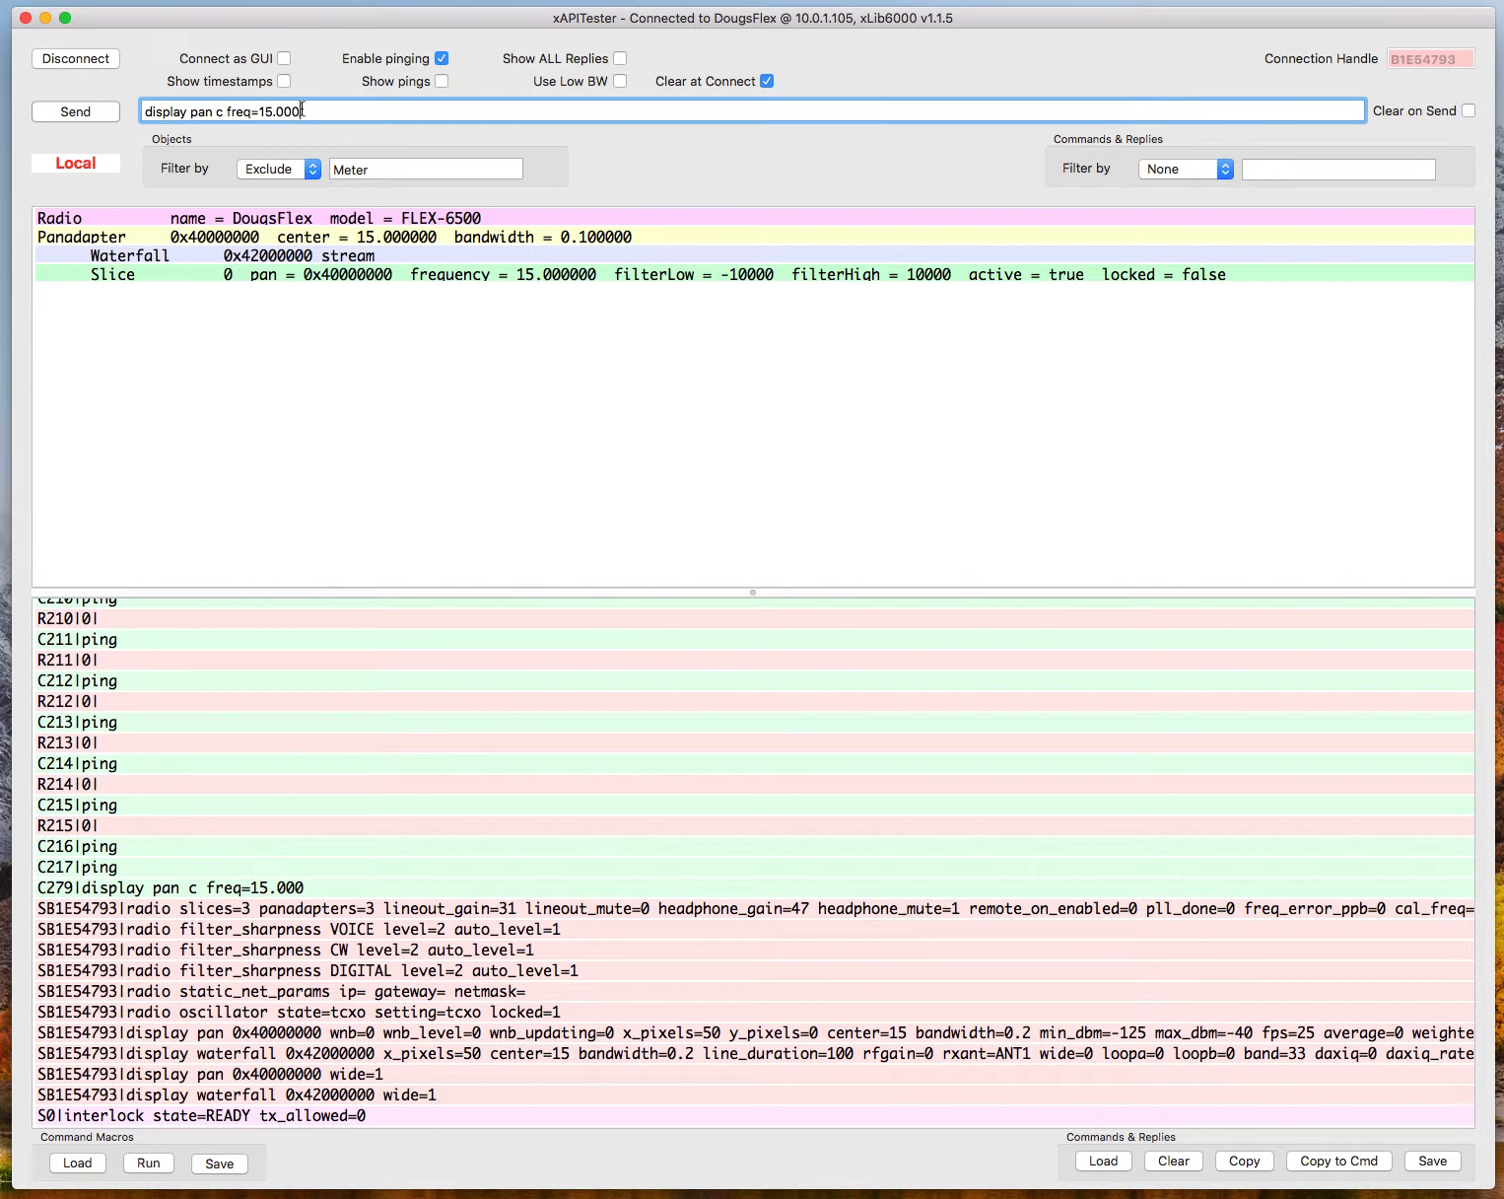
key(BackSpace)
key(BackSpace)
key(BackSpace)
key(BackSpace)
key(BackSpace)
text(4.250)
key(Return)
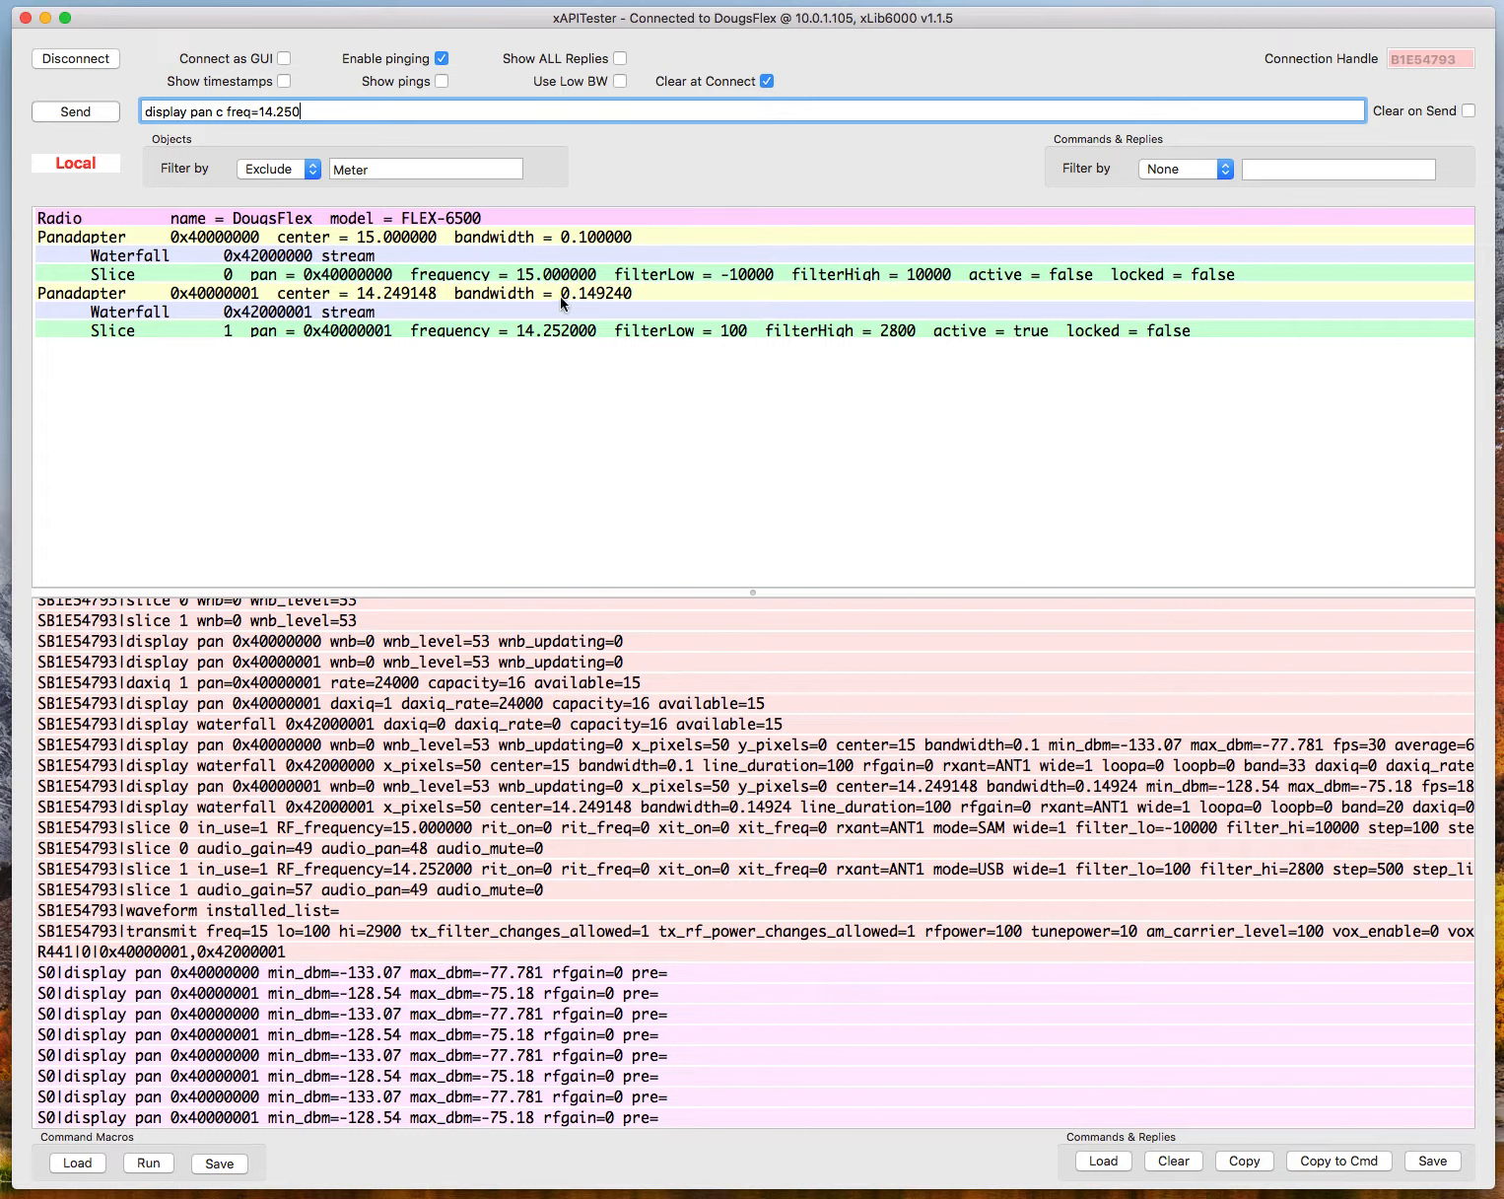
Set the objects filter to None and look through the meters listed under both slices and the radio.
click(312, 170)
click(262, 116)
scroll(520, 426, down, 5)
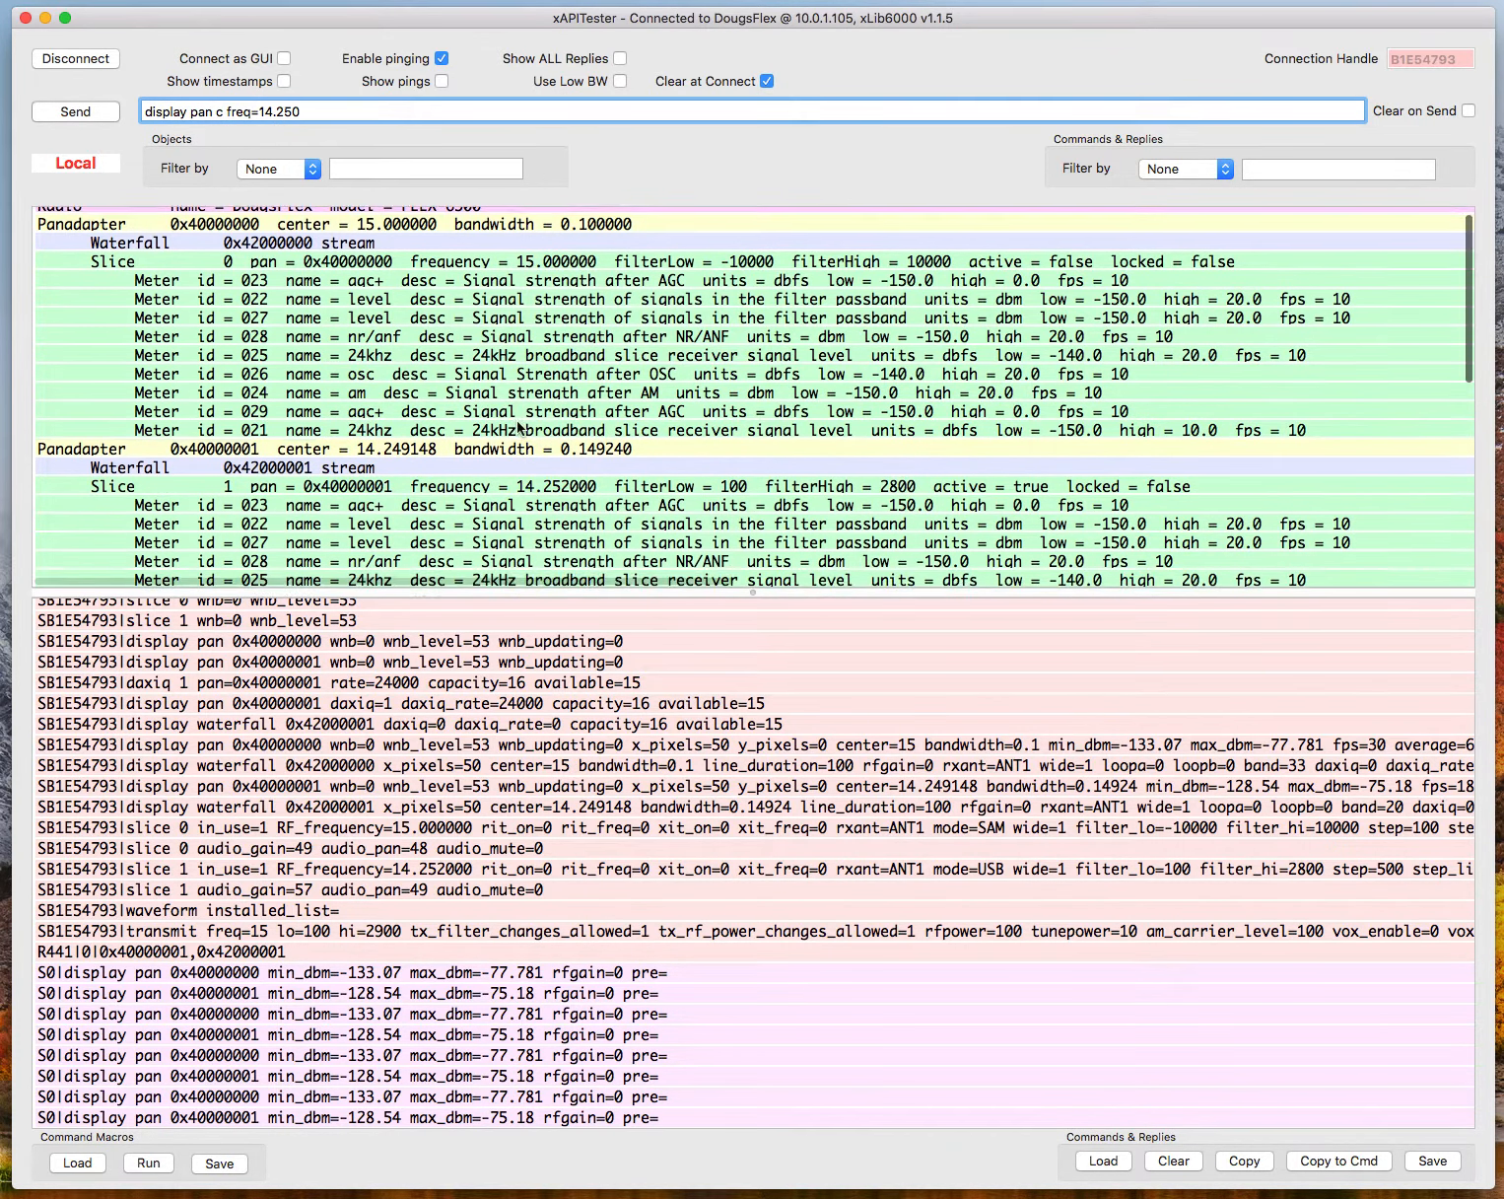
scroll(519, 428, right, 1)
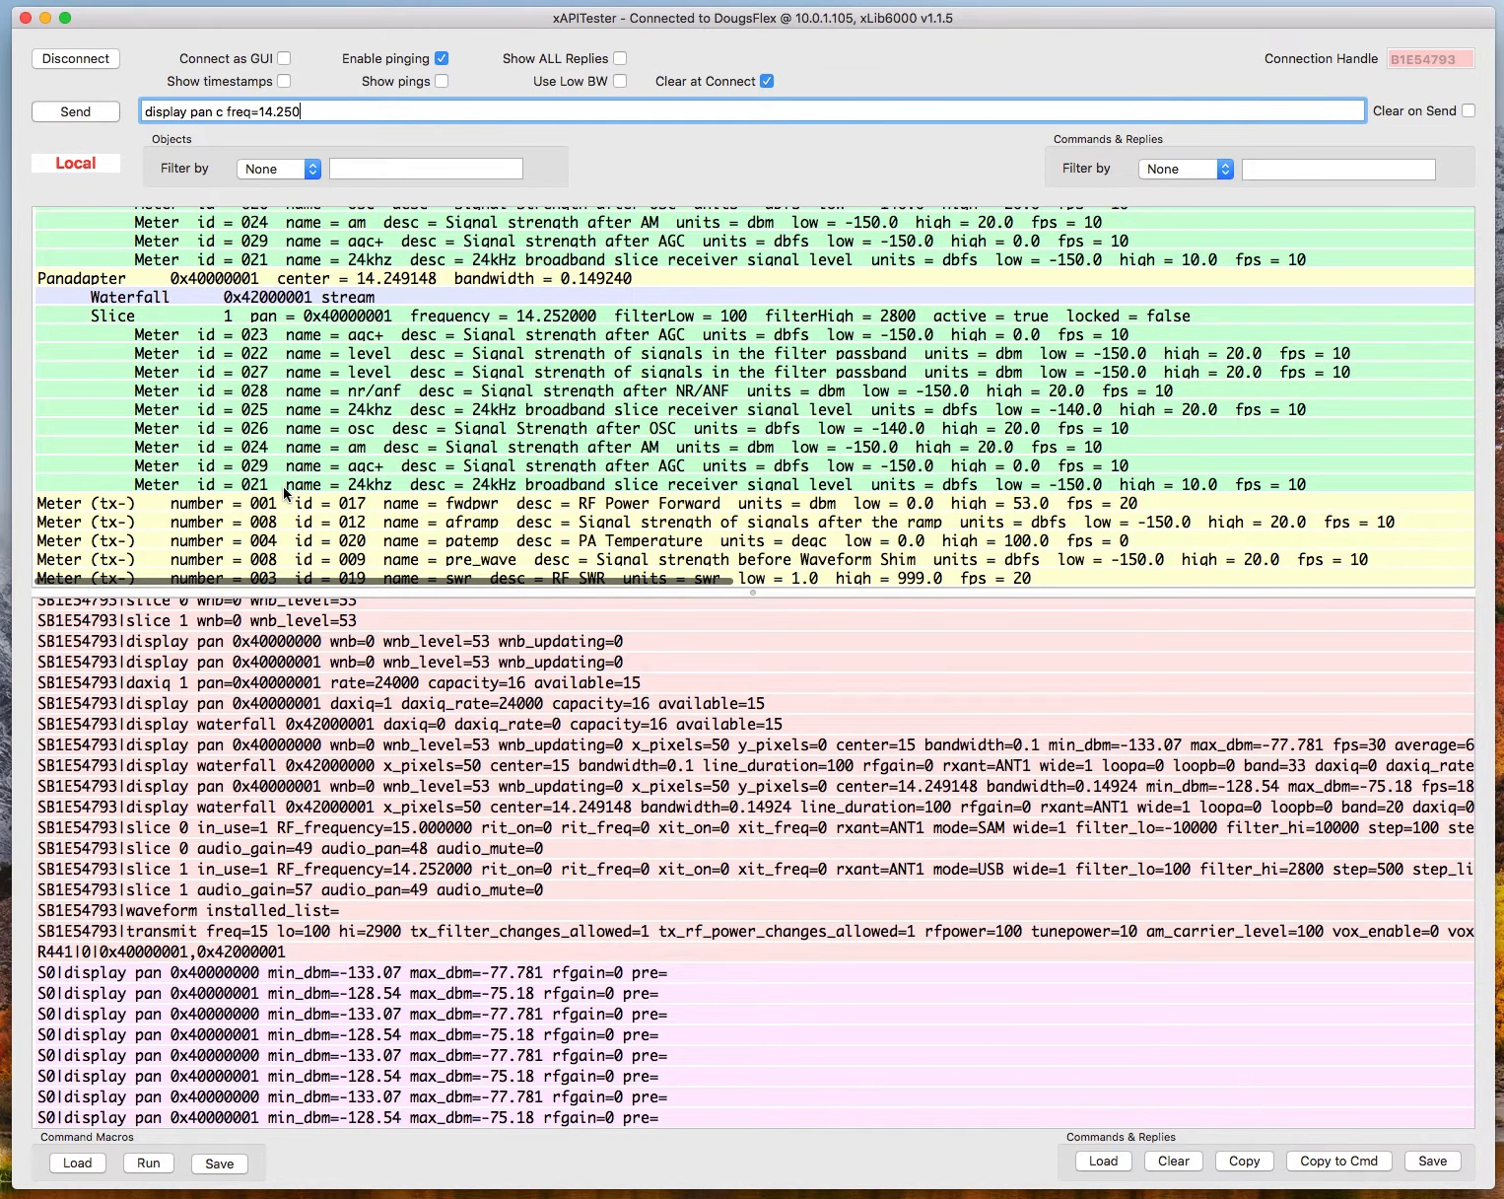
scroll(285, 493, down, 8)
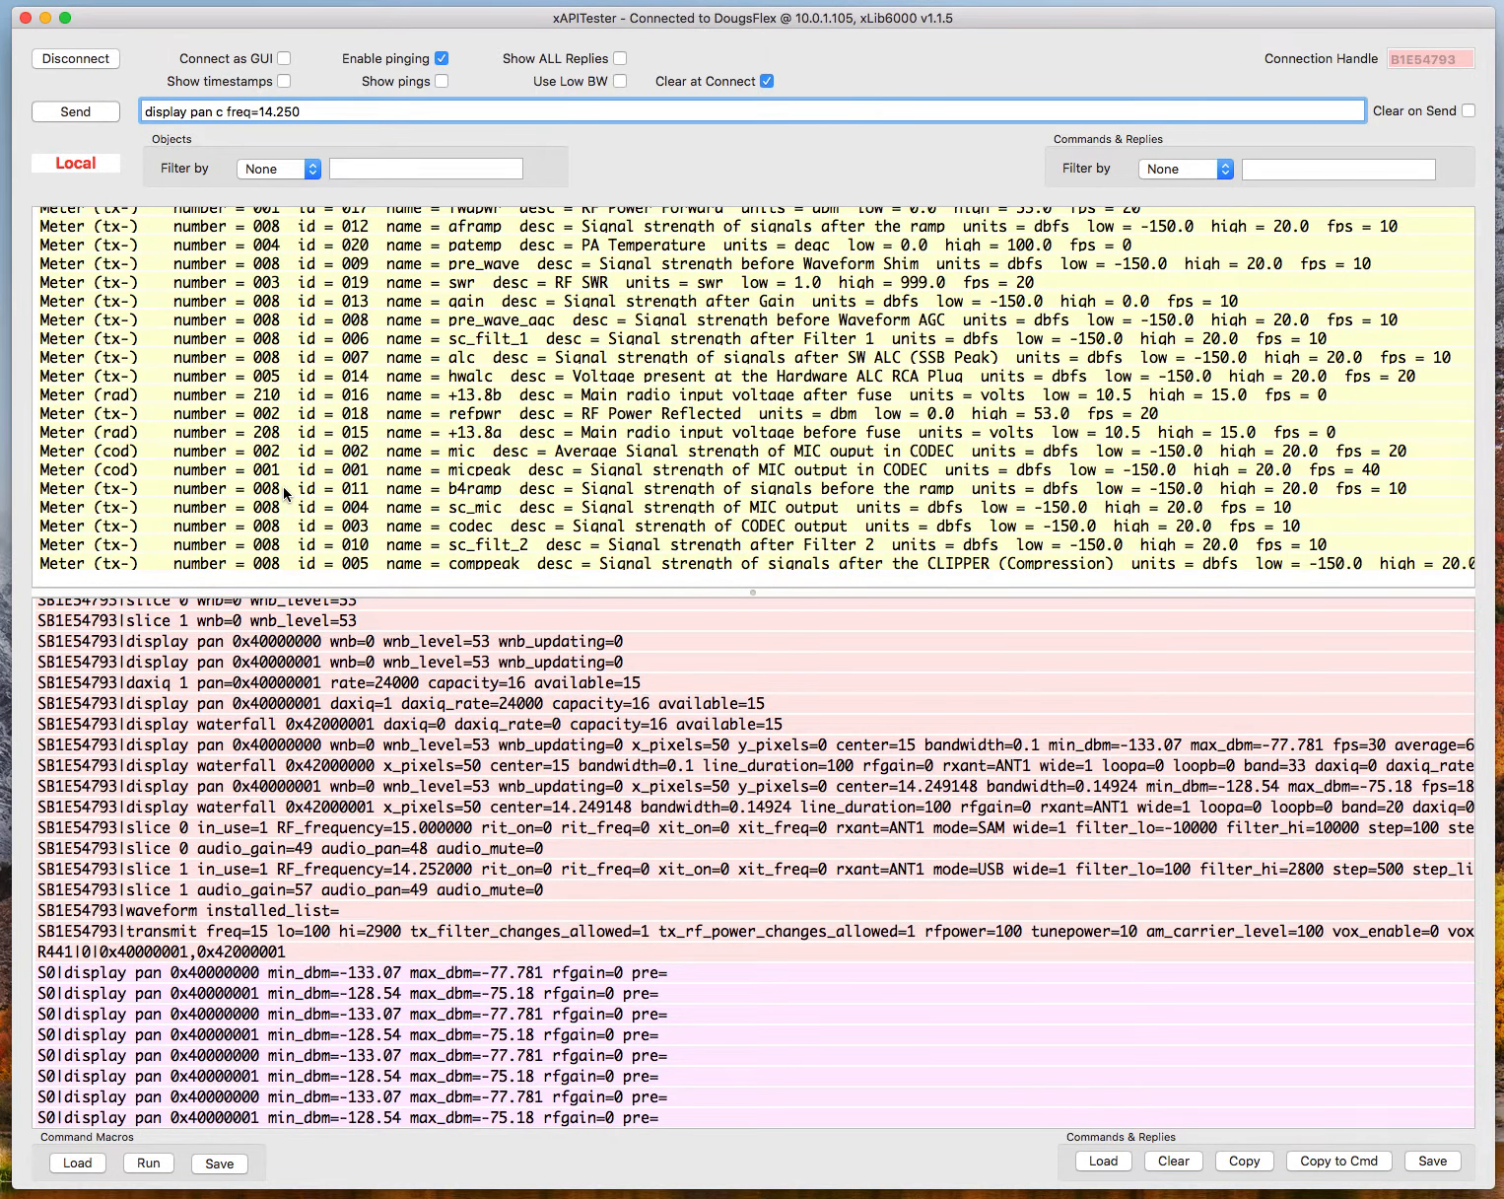
scroll(284, 493, up, 15)
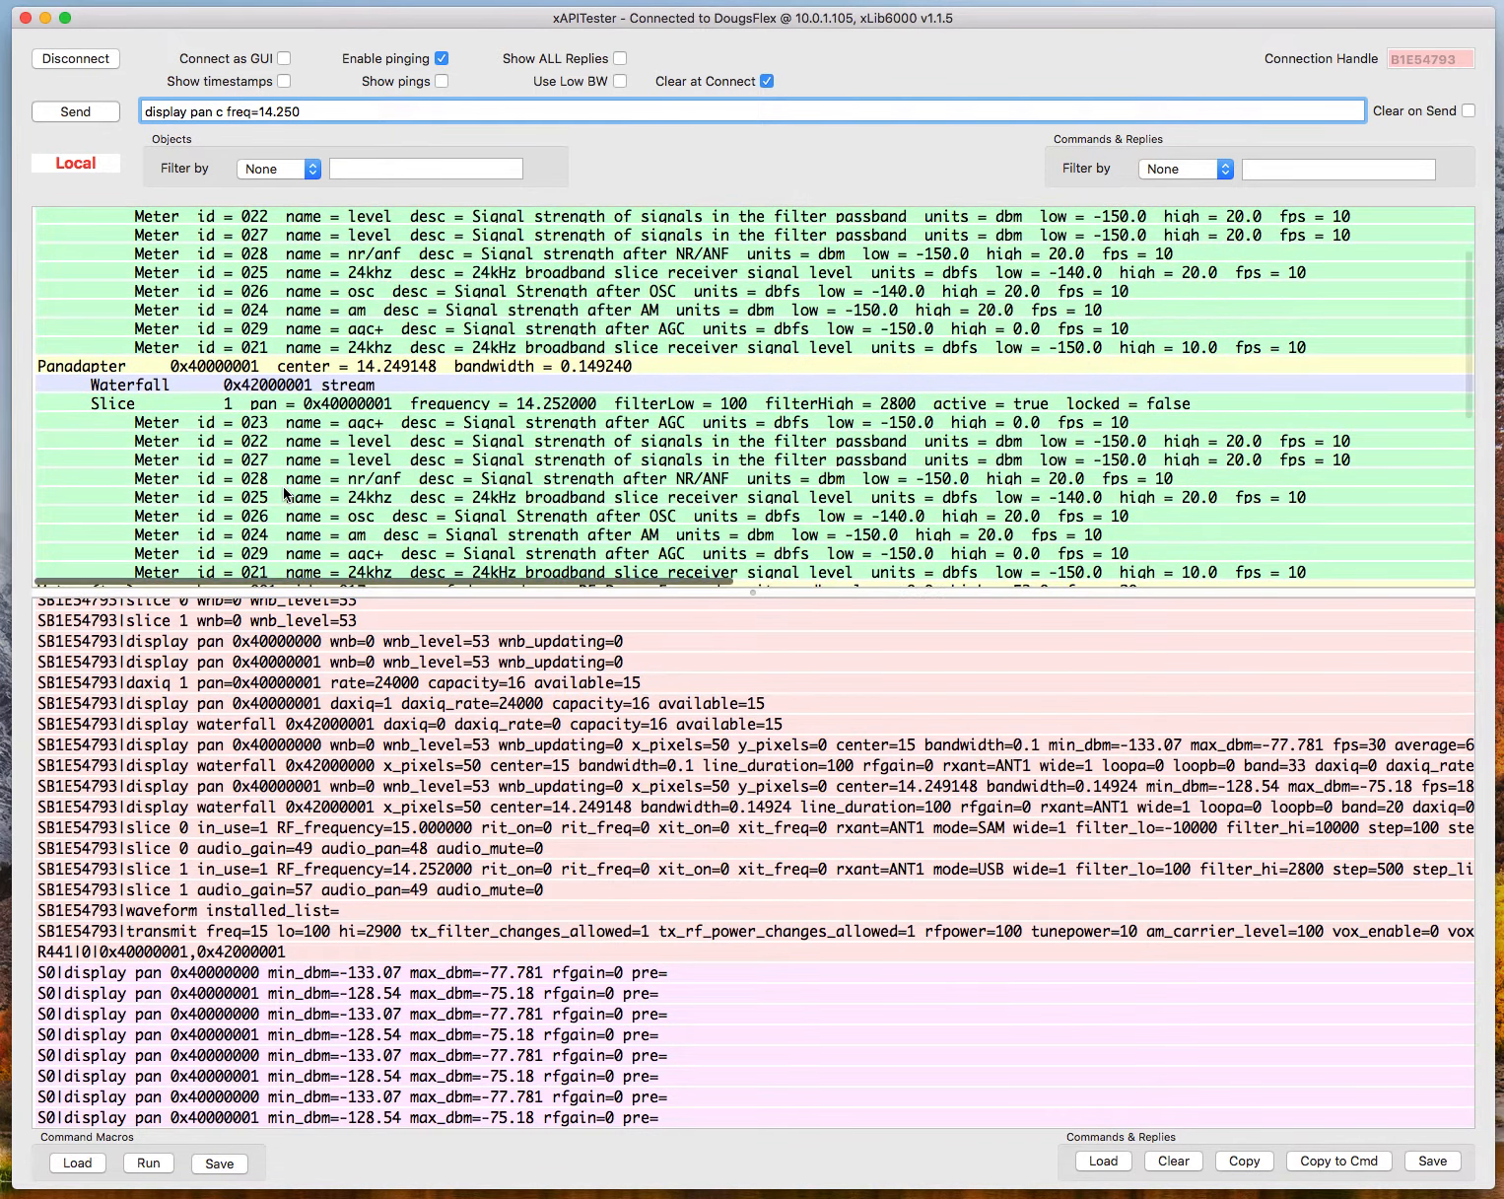
Hide the meters from the objects list again with an Exclude filter on "Meter".
click(314, 168)
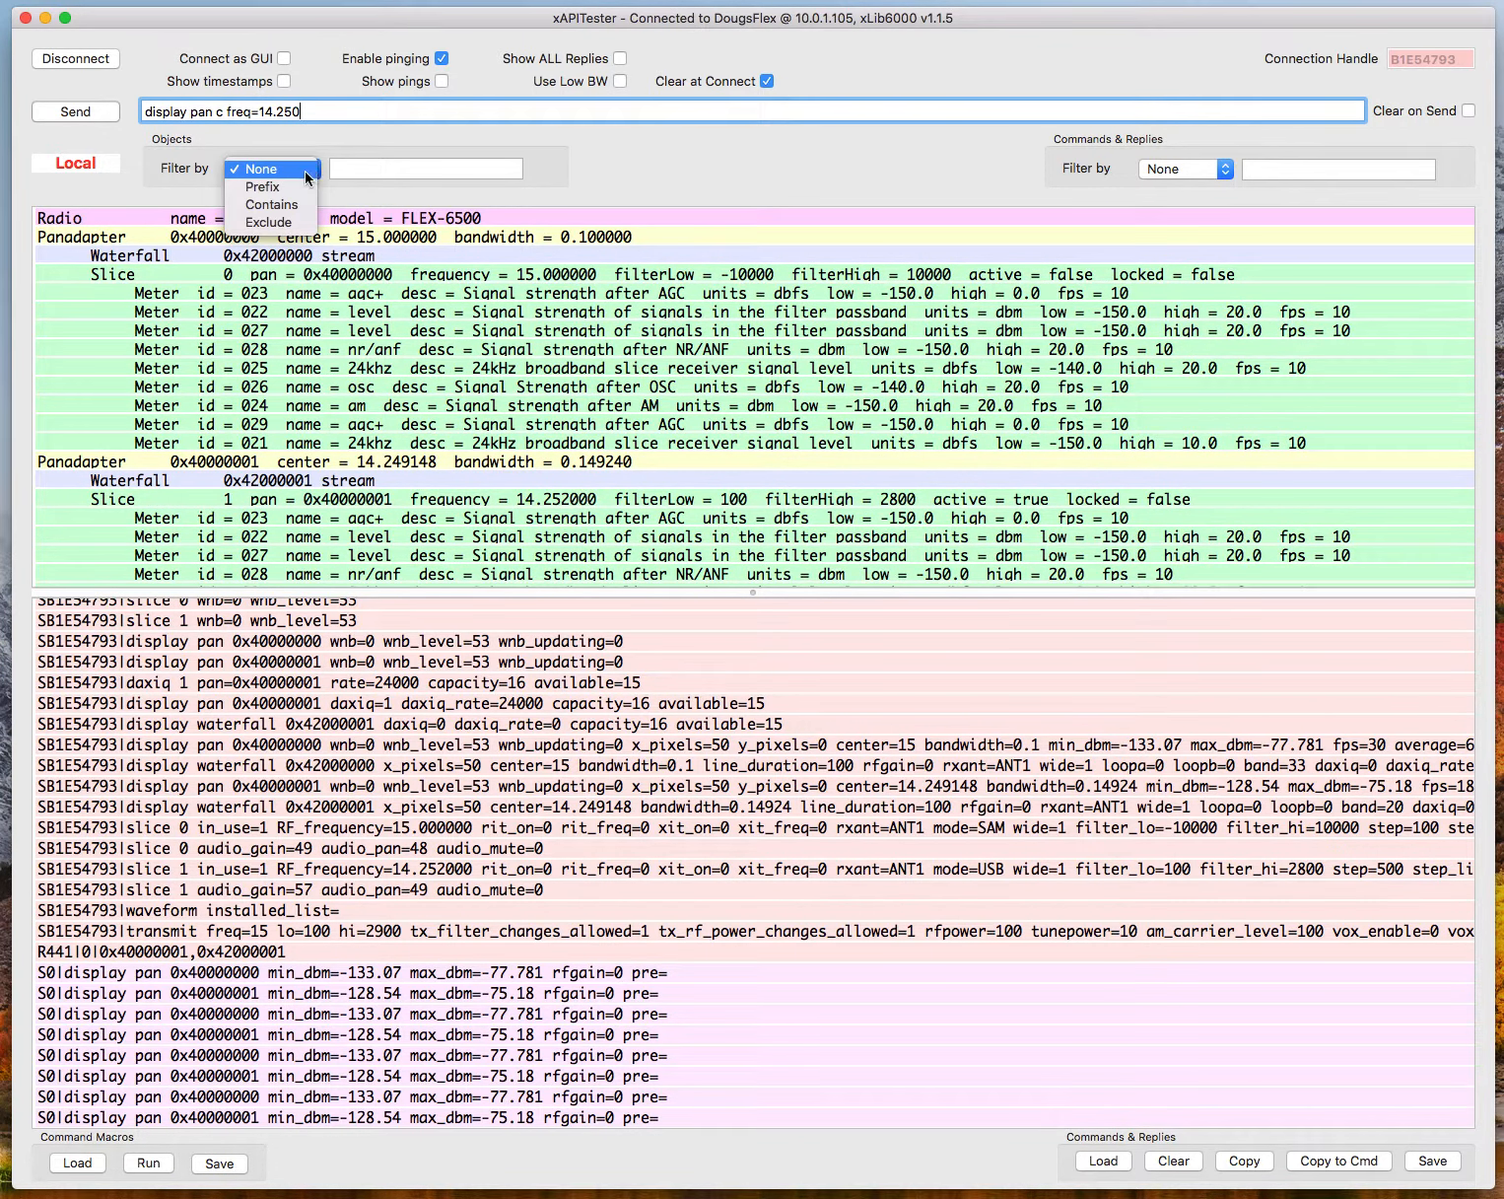
click(285, 220)
click(361, 171)
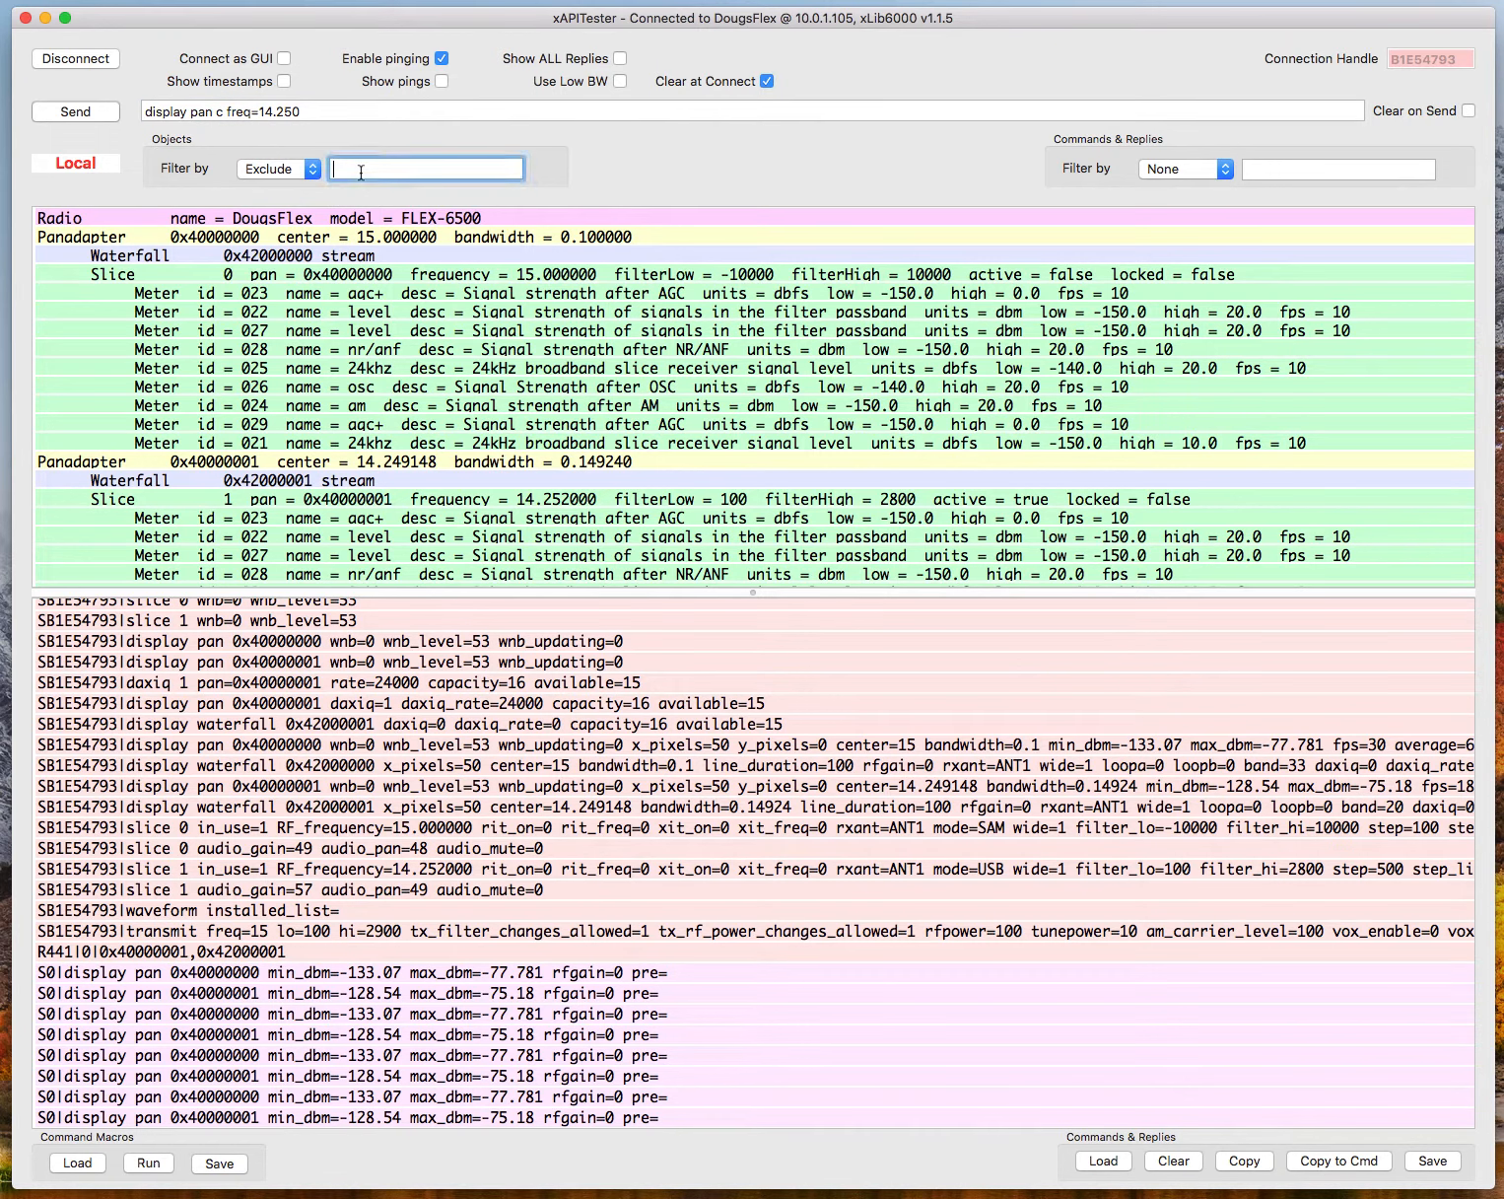
text(Meter)
key(Return)
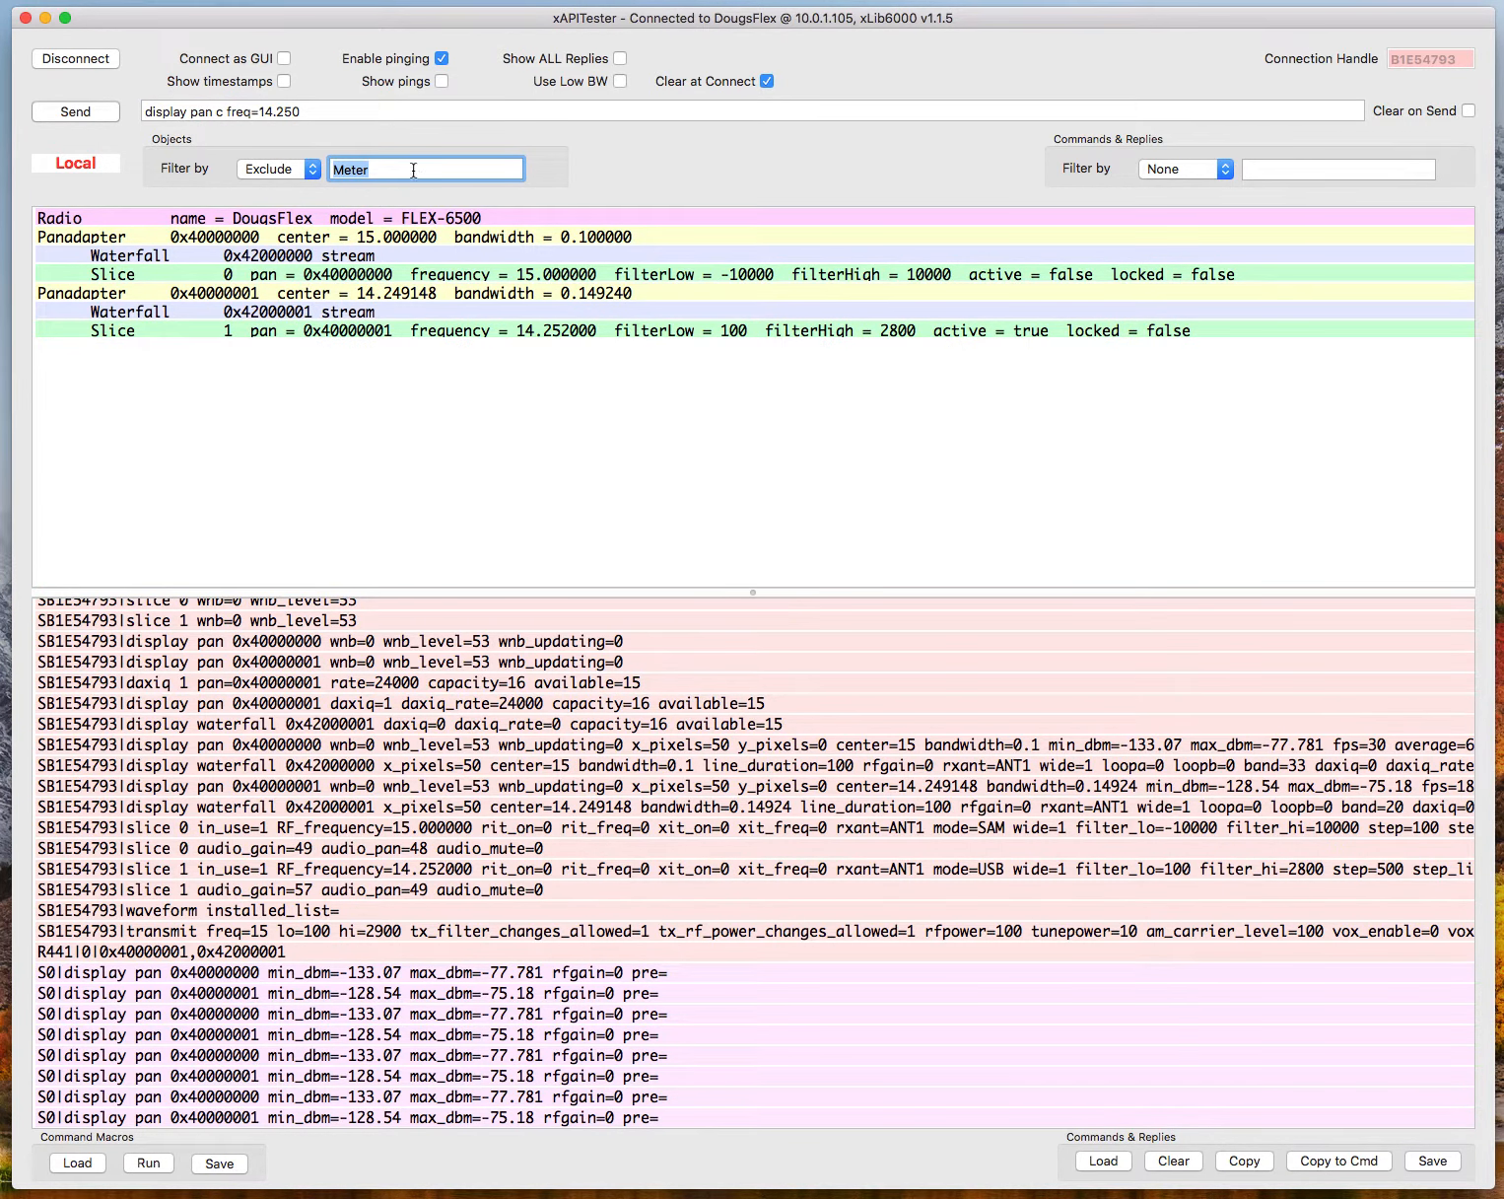
click(312, 169)
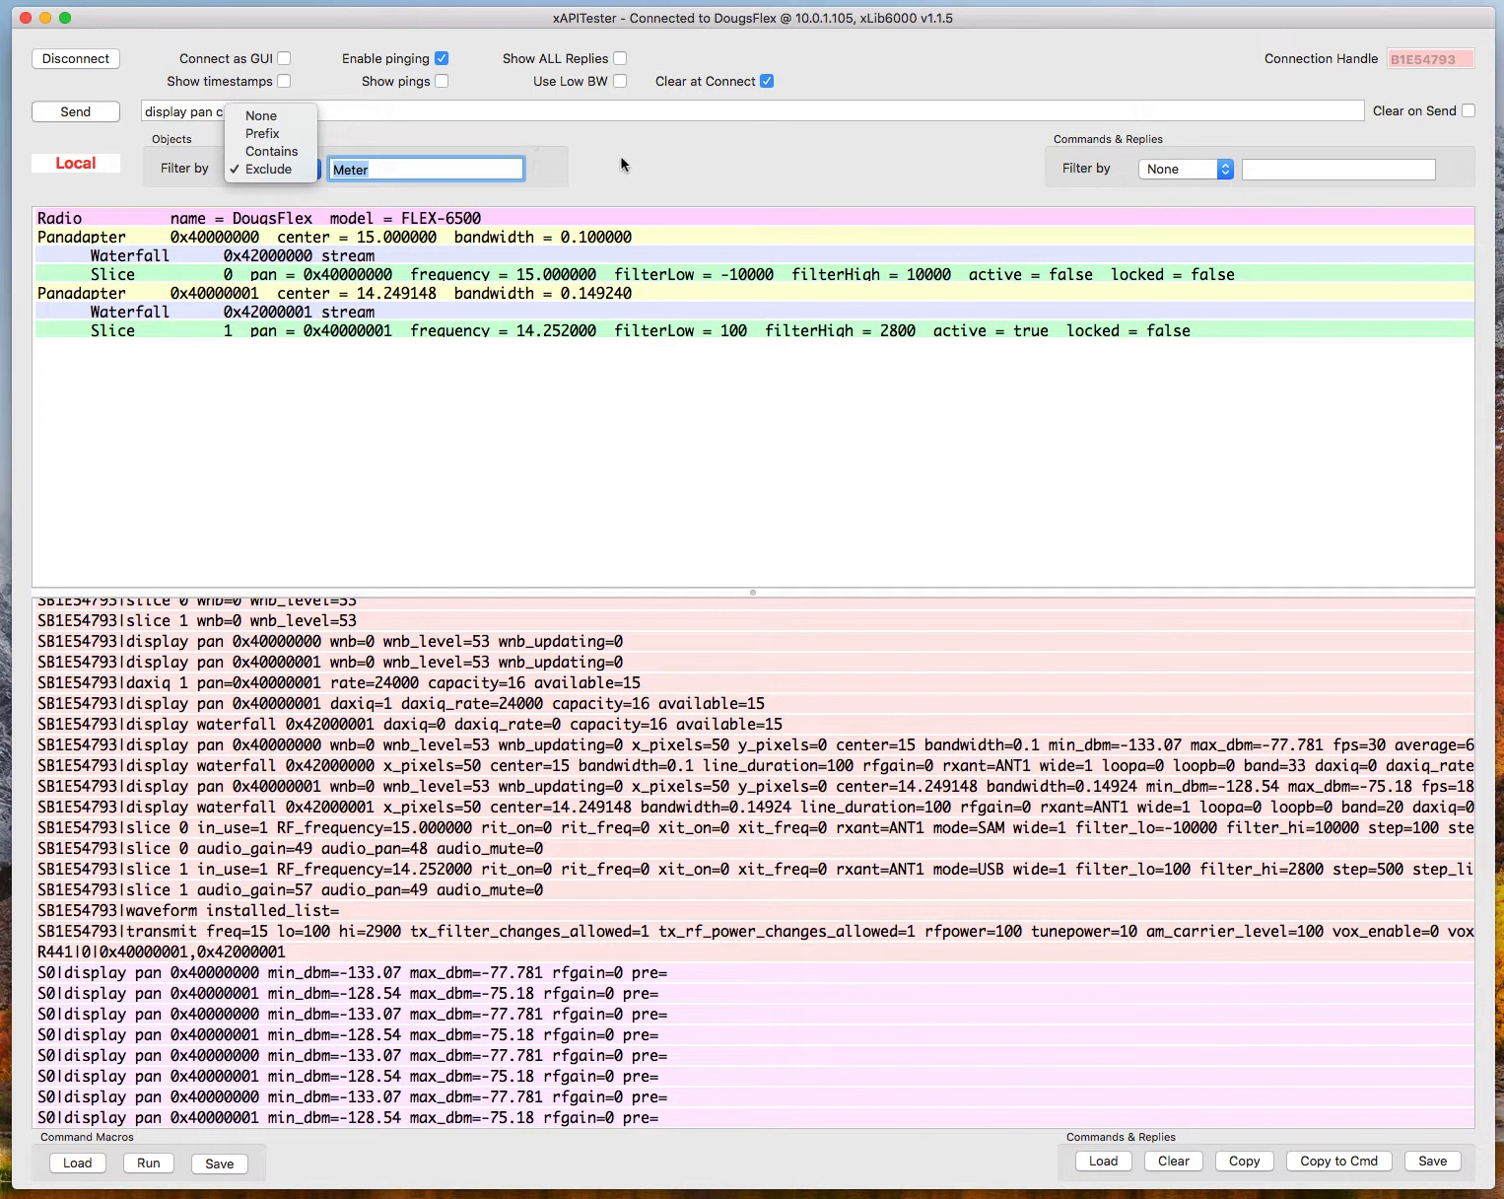
click(647, 173)
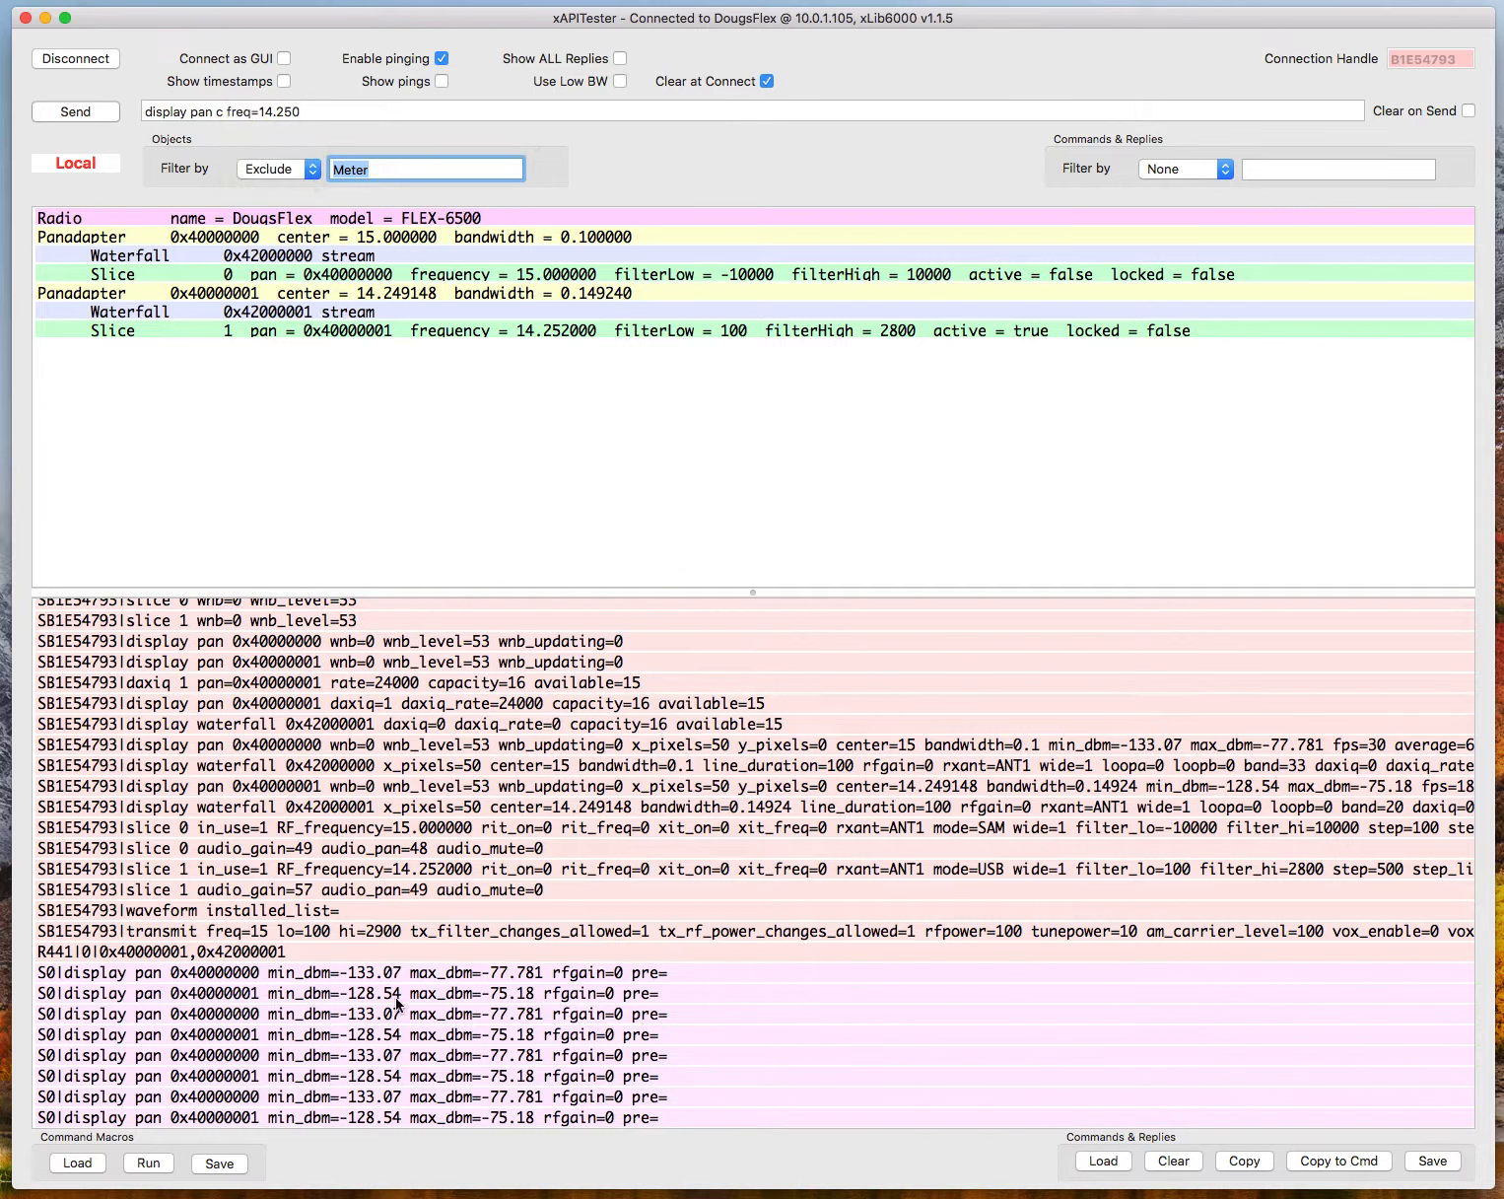
Filter the commands and replies by the prefix "slice" and look through the slice messages.
click(1222, 168)
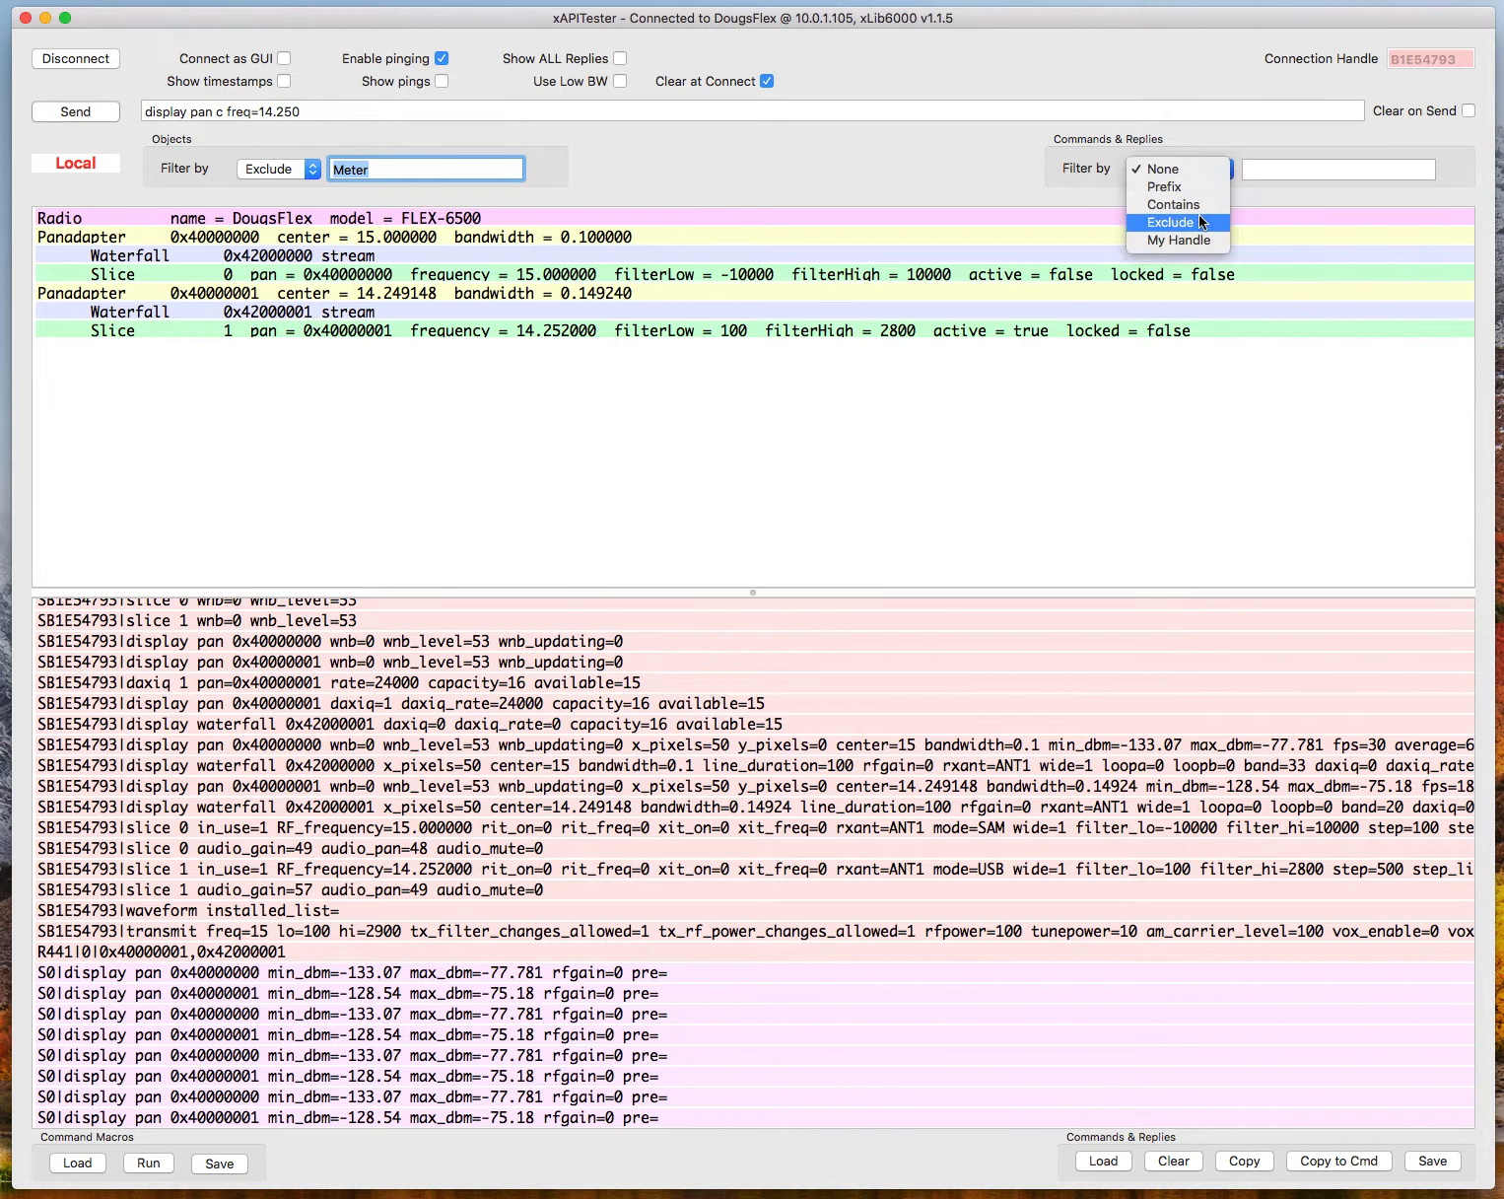
click(1191, 186)
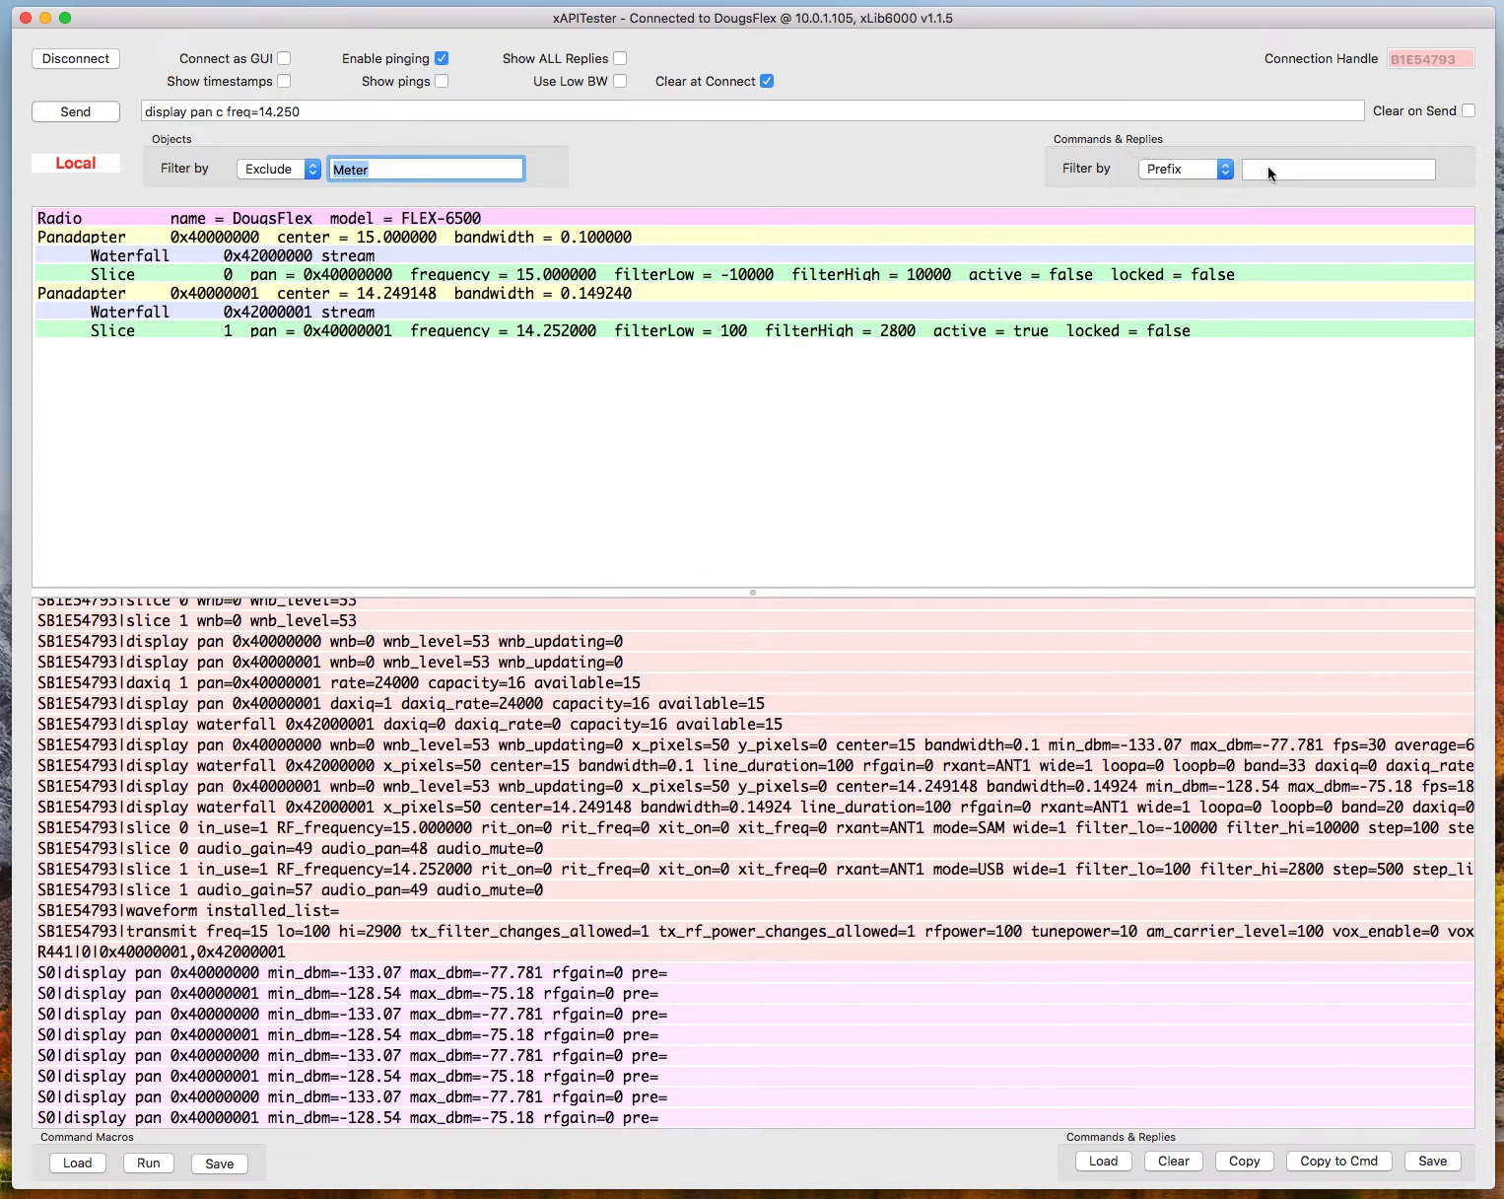
click(1271, 170)
text(slice)
key(Return)
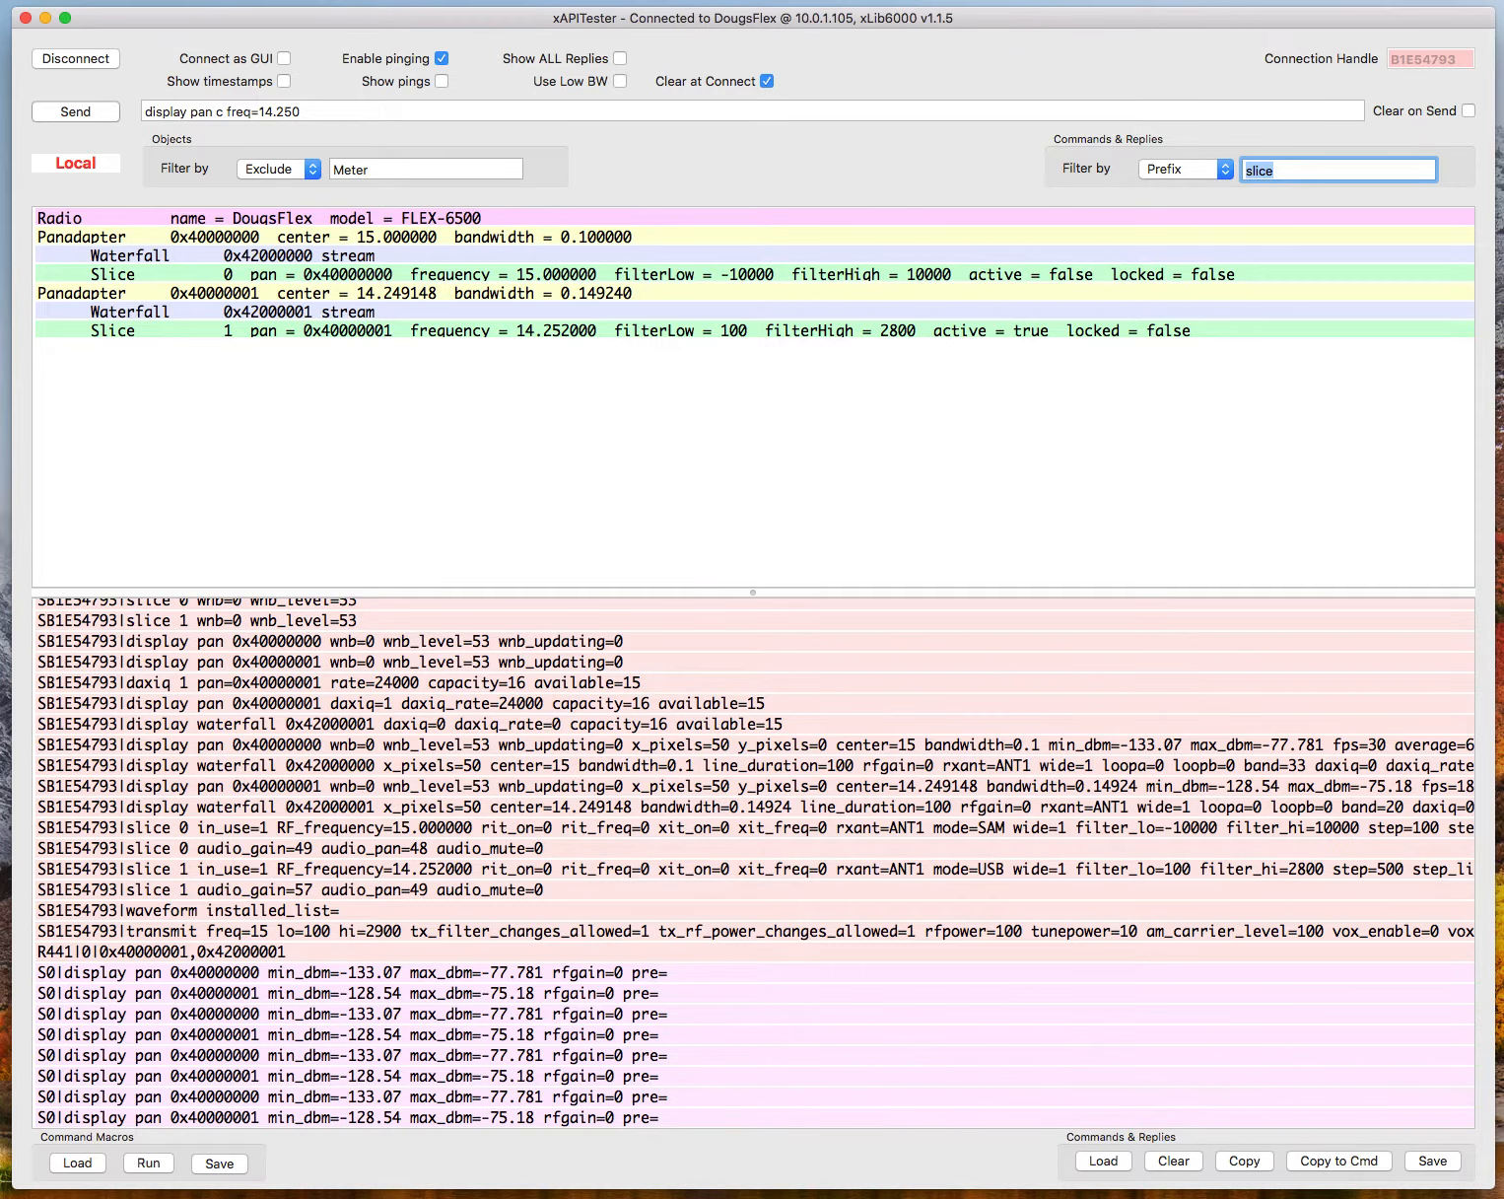
scroll(286, 707, up, 5)
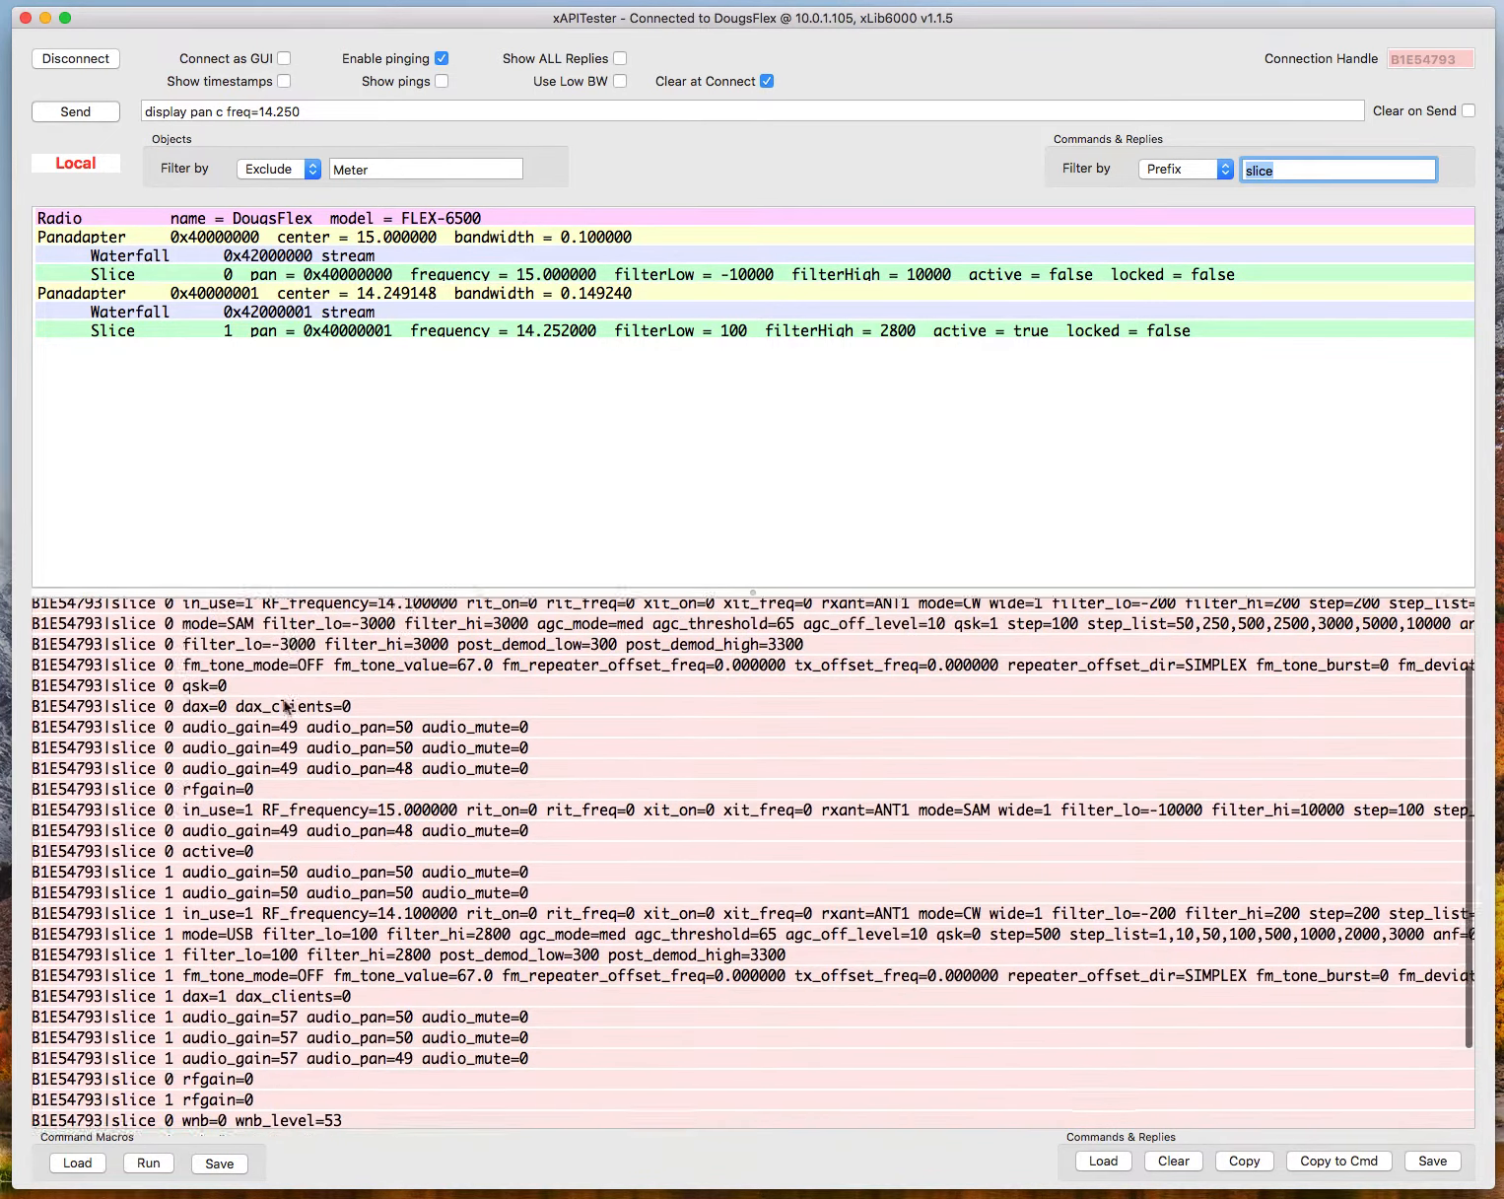
scroll(286, 707, down, 5)
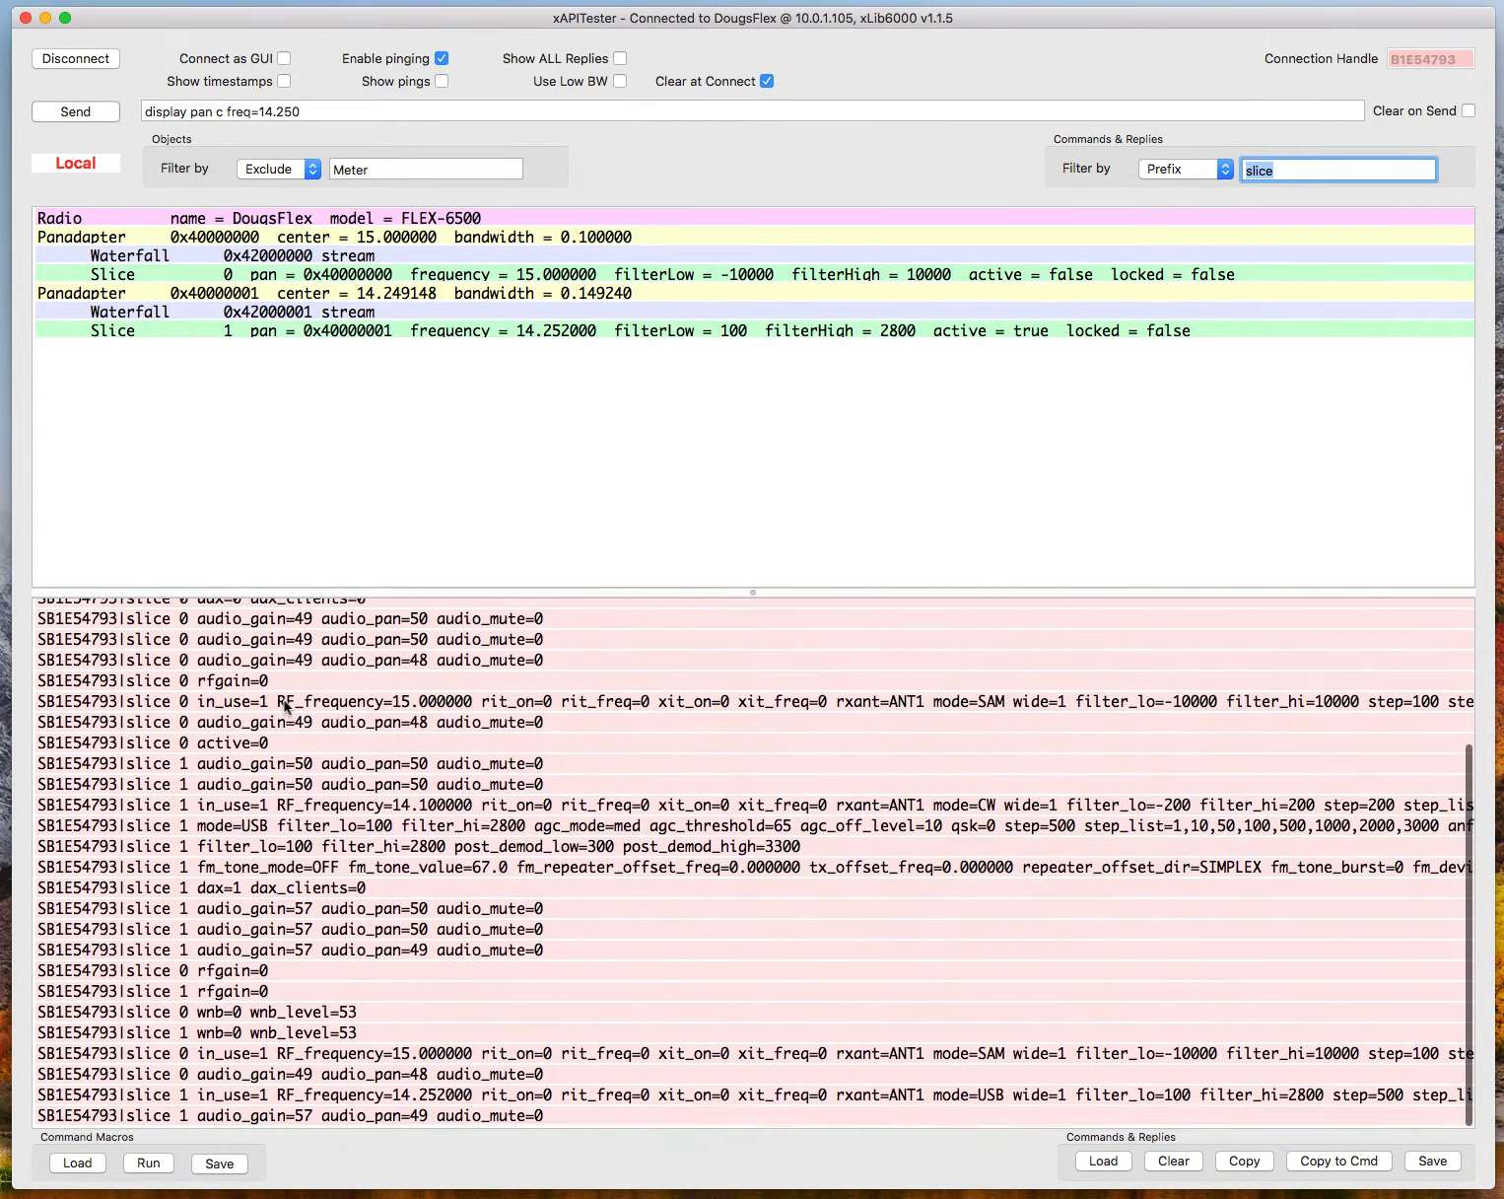
scroll(286, 706, up, 3)
scroll(286, 707, down, 1)
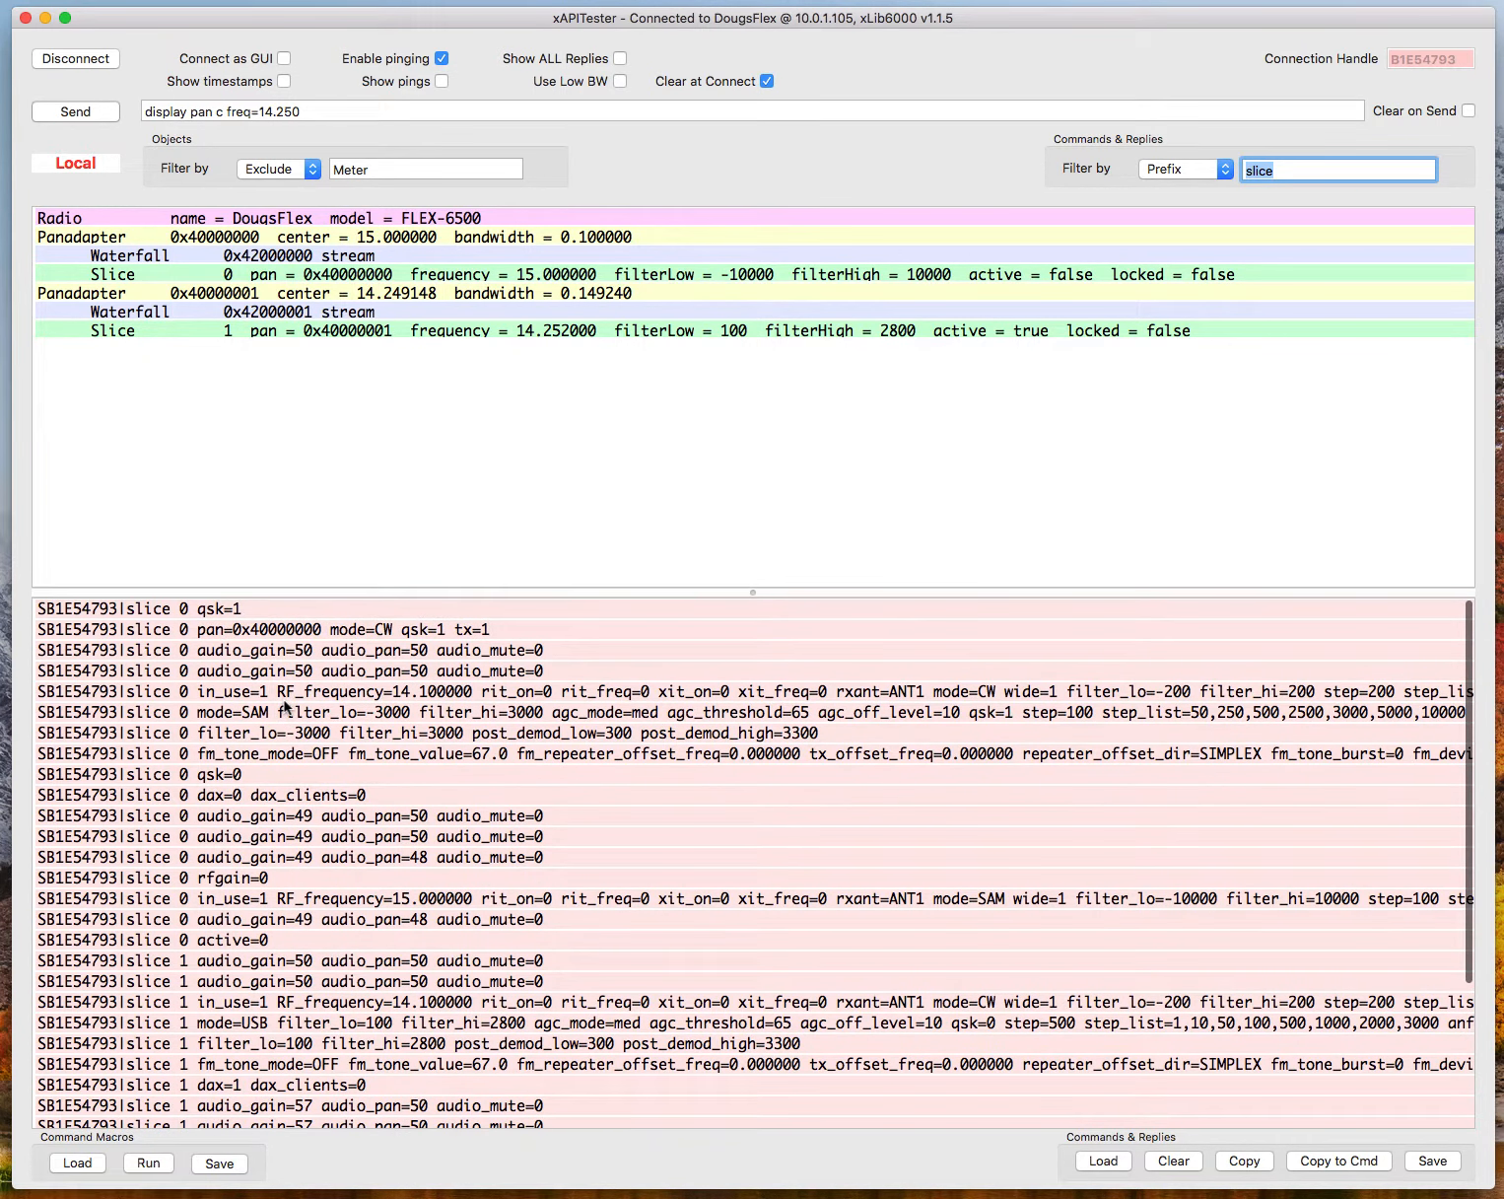
Set the commands and replies filter back to None and look through the unfiltered log.
click(1225, 170)
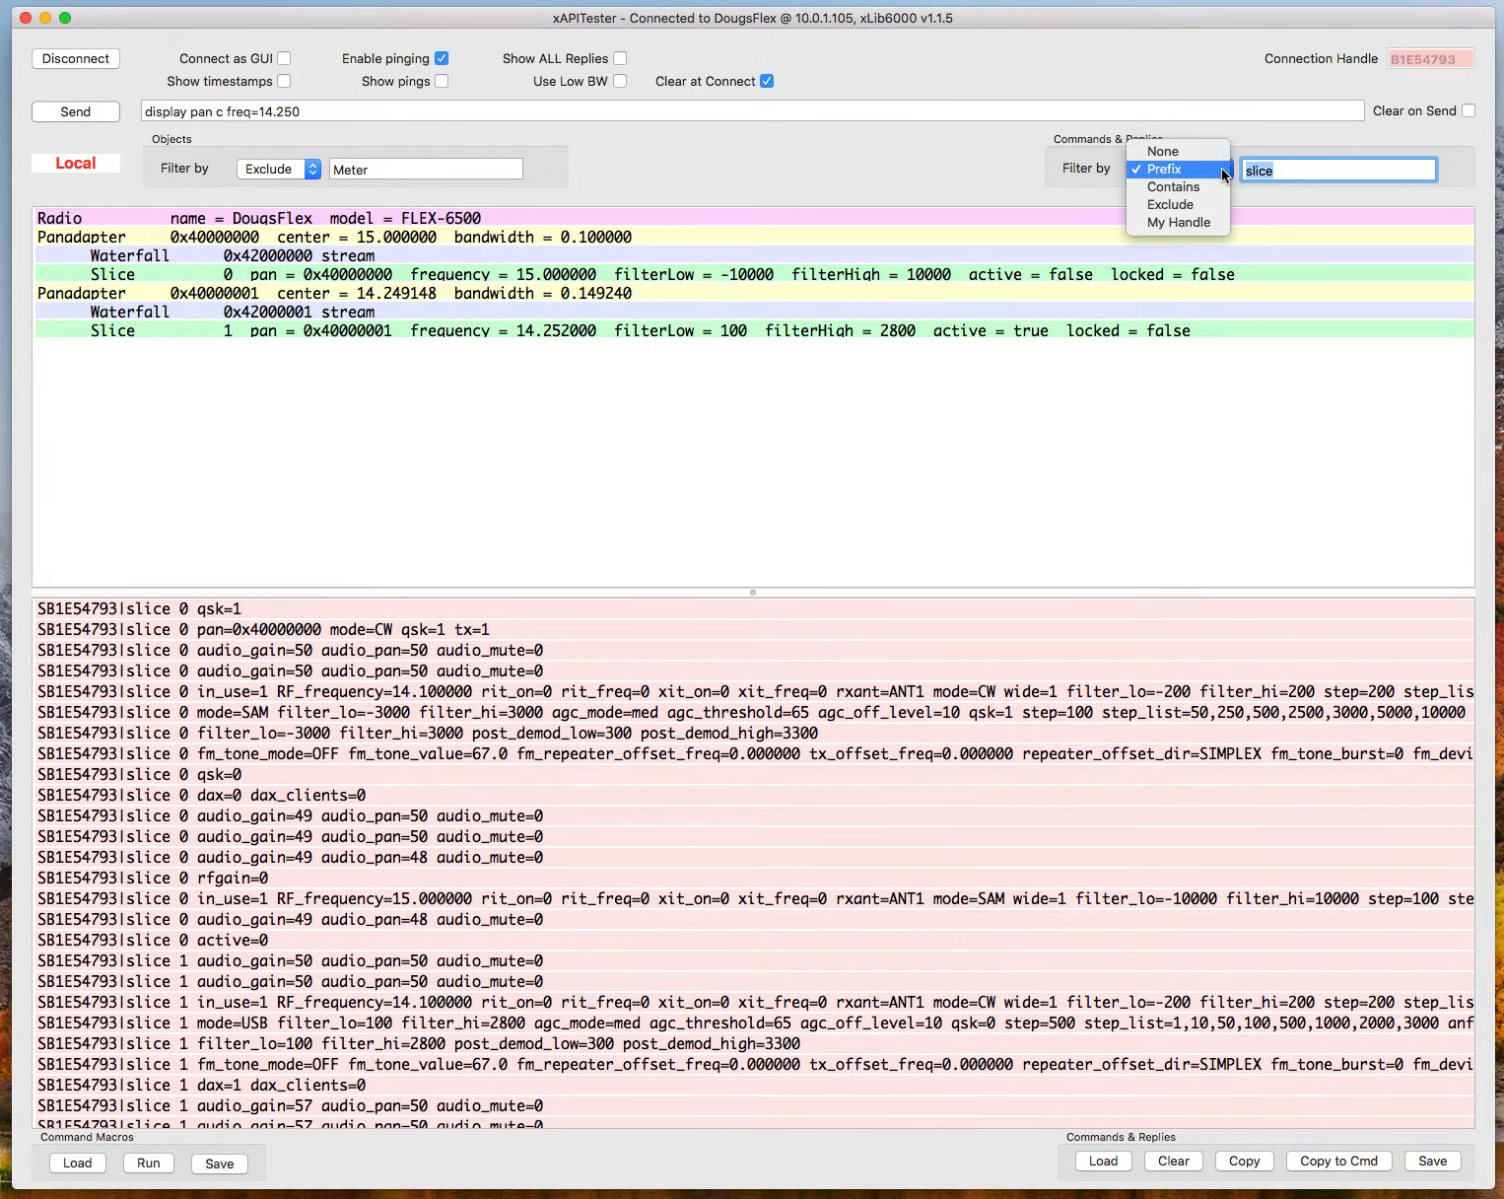
click(1199, 149)
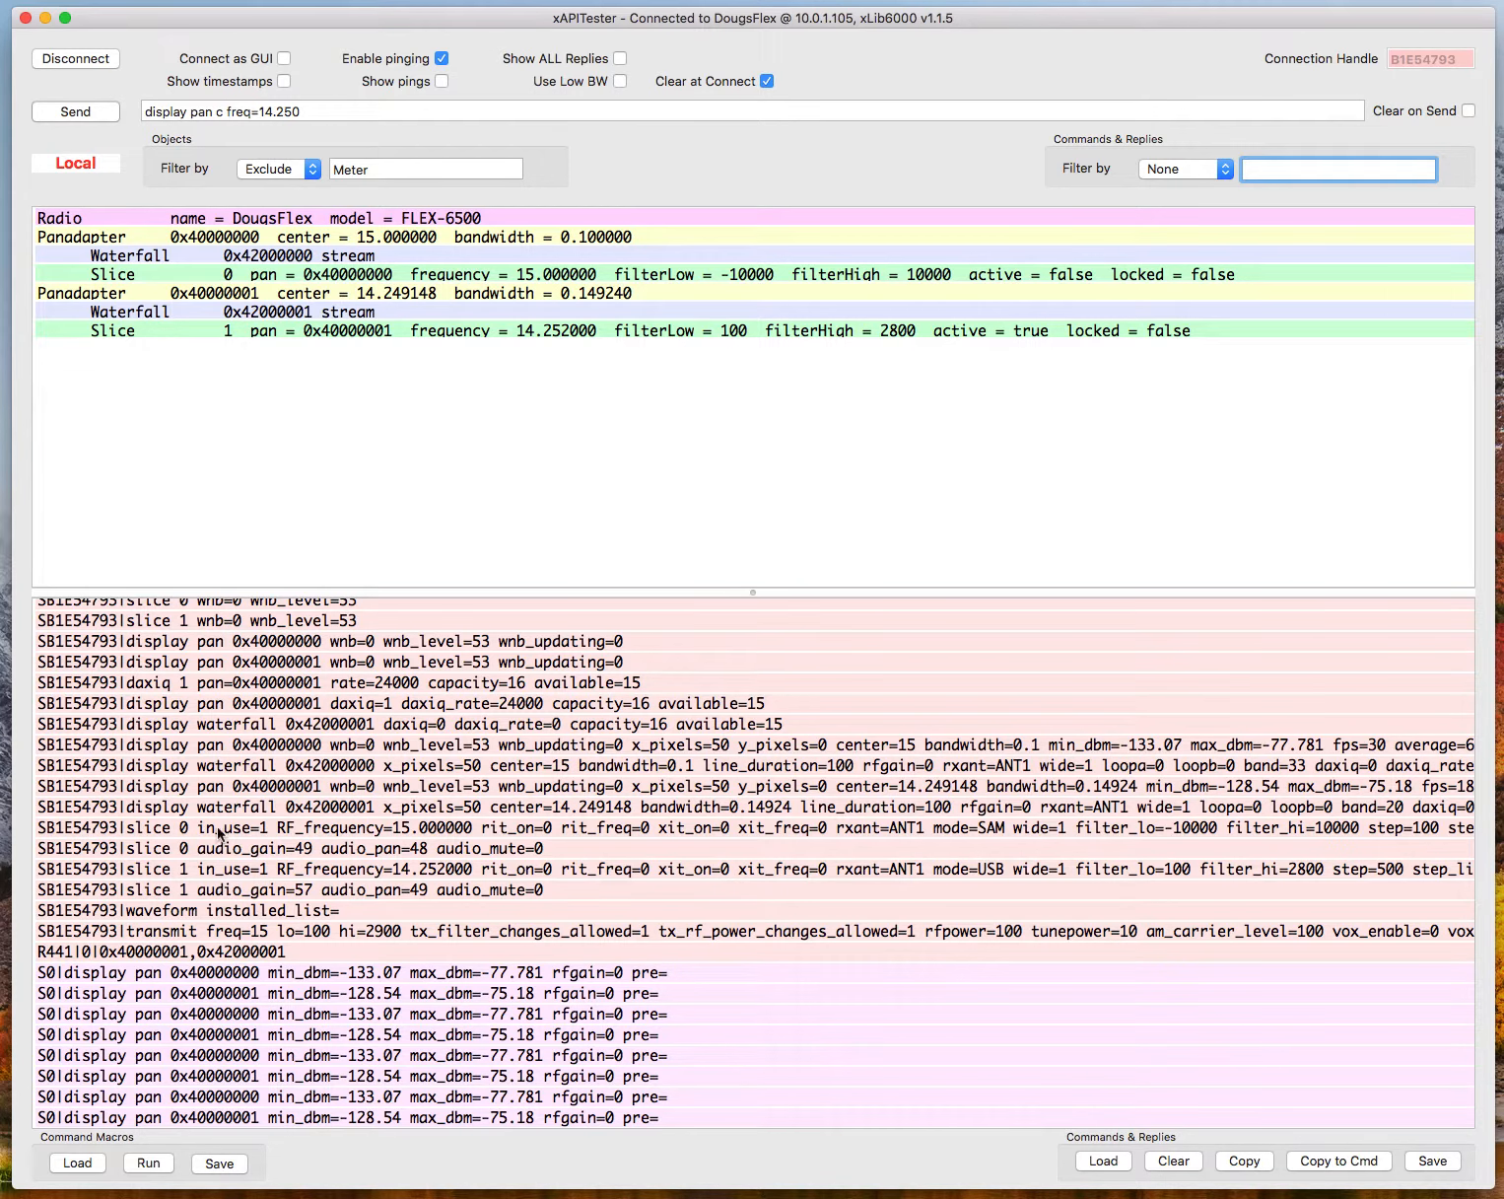
scroll(226, 749, up, 10)
scroll(226, 750, up, 10)
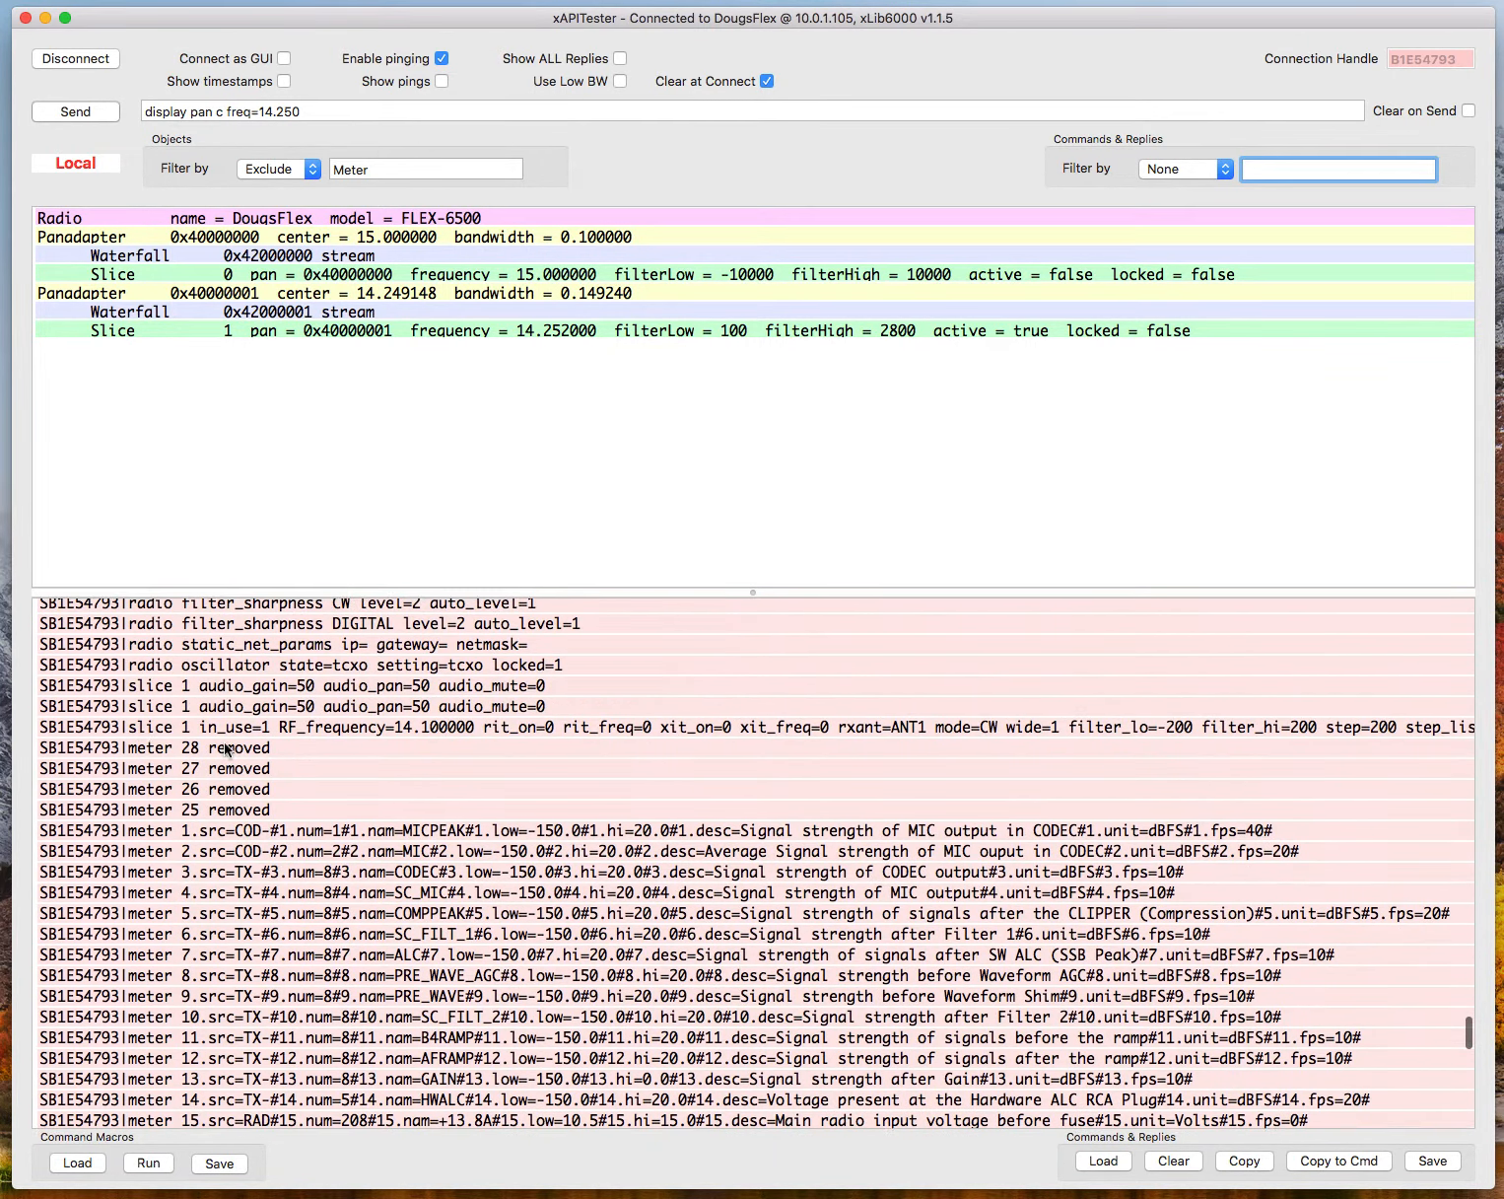
scroll(226, 749, up, 15)
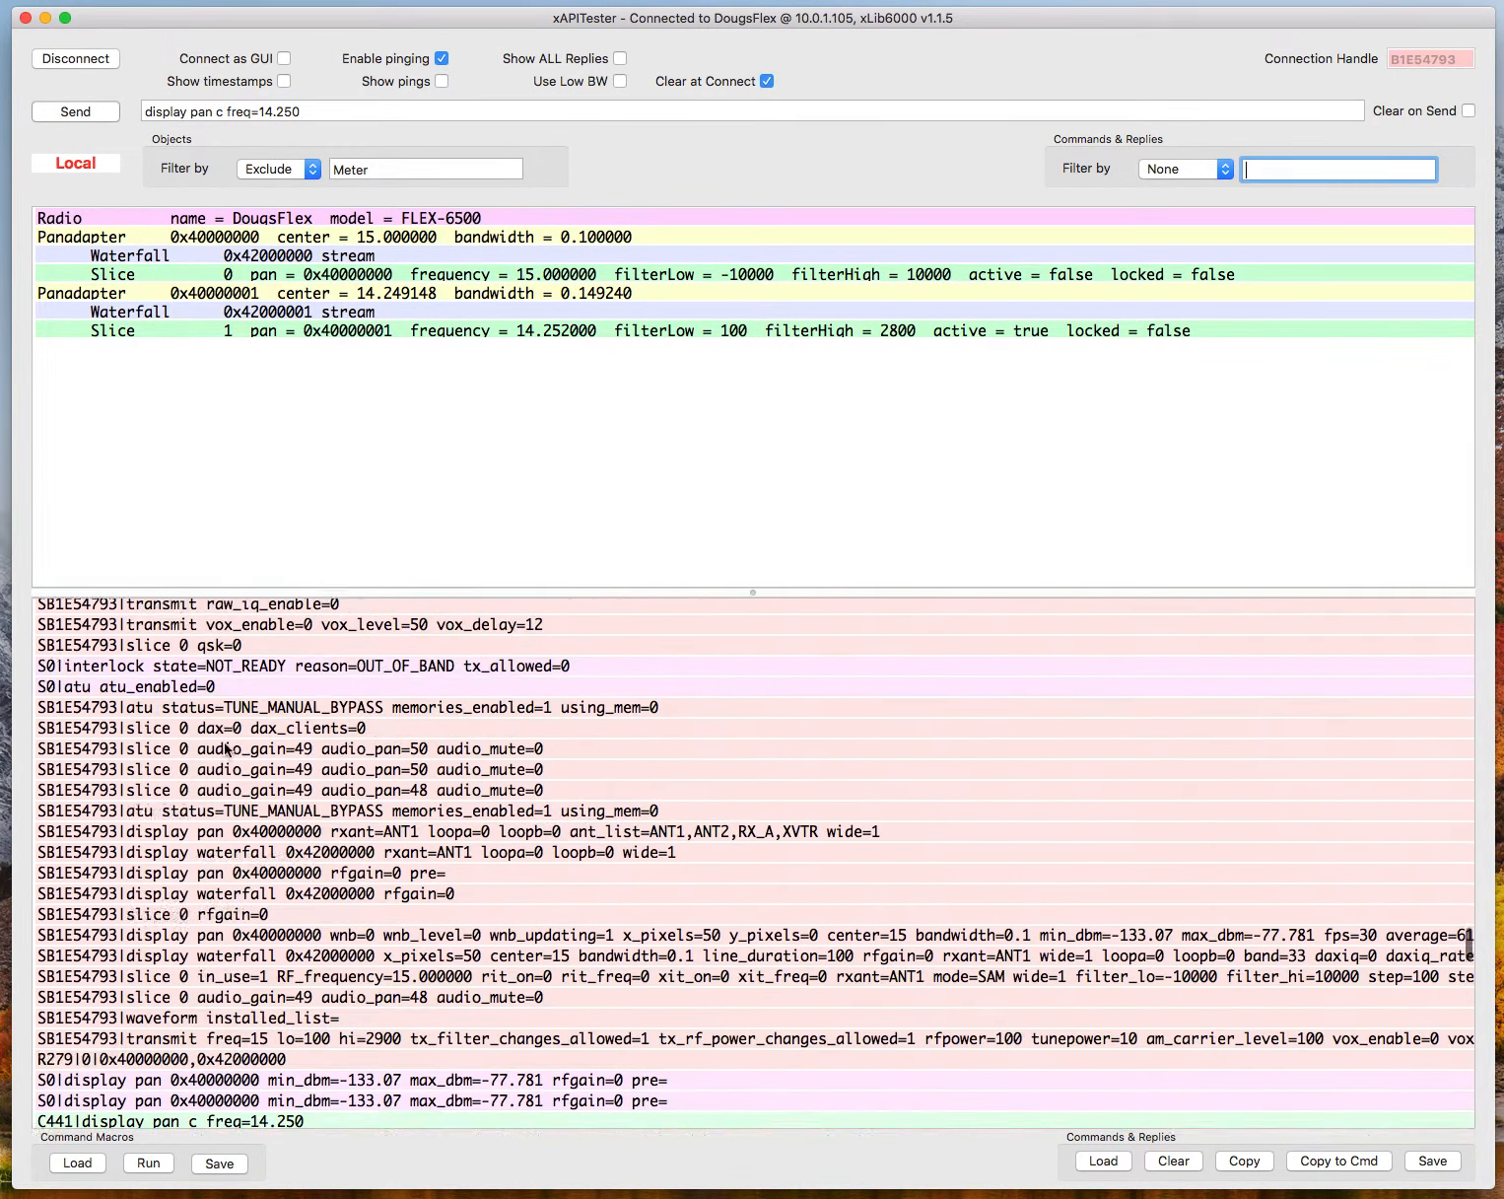
Show timestamps in the log and examine the messages from the start of the connection, through the subscriptions and meter definitions.
click(285, 85)
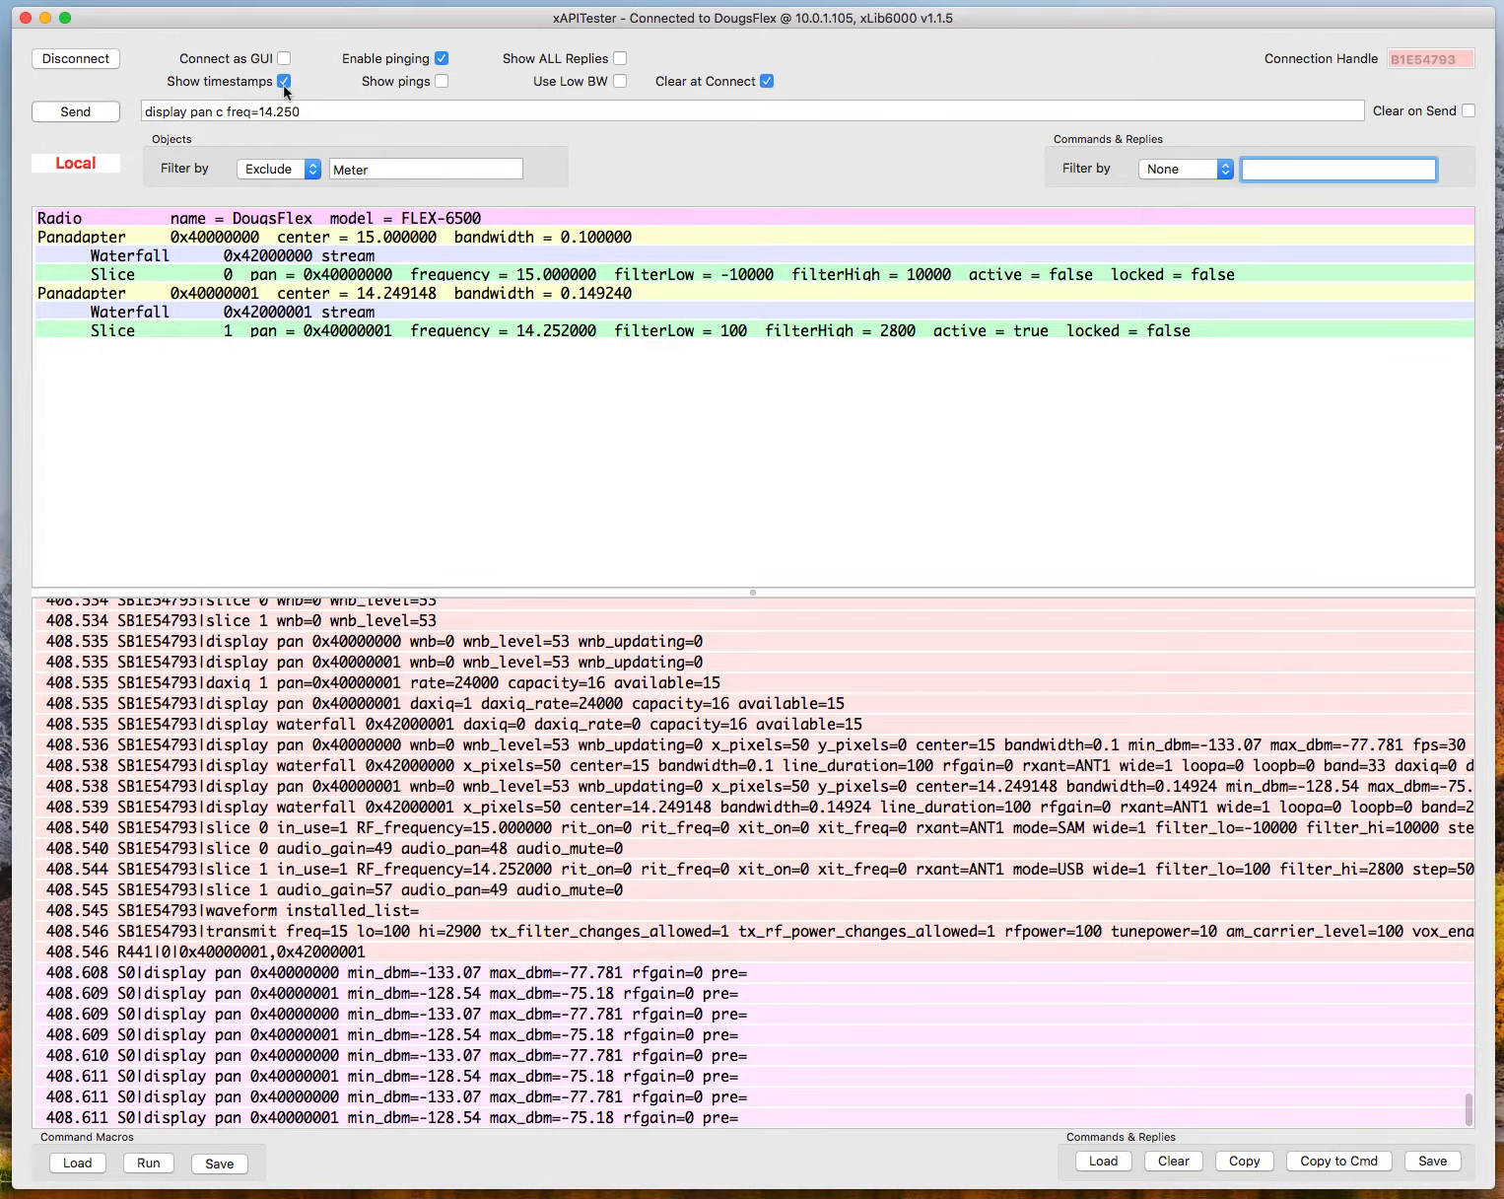
scroll(166, 732, up, 20)
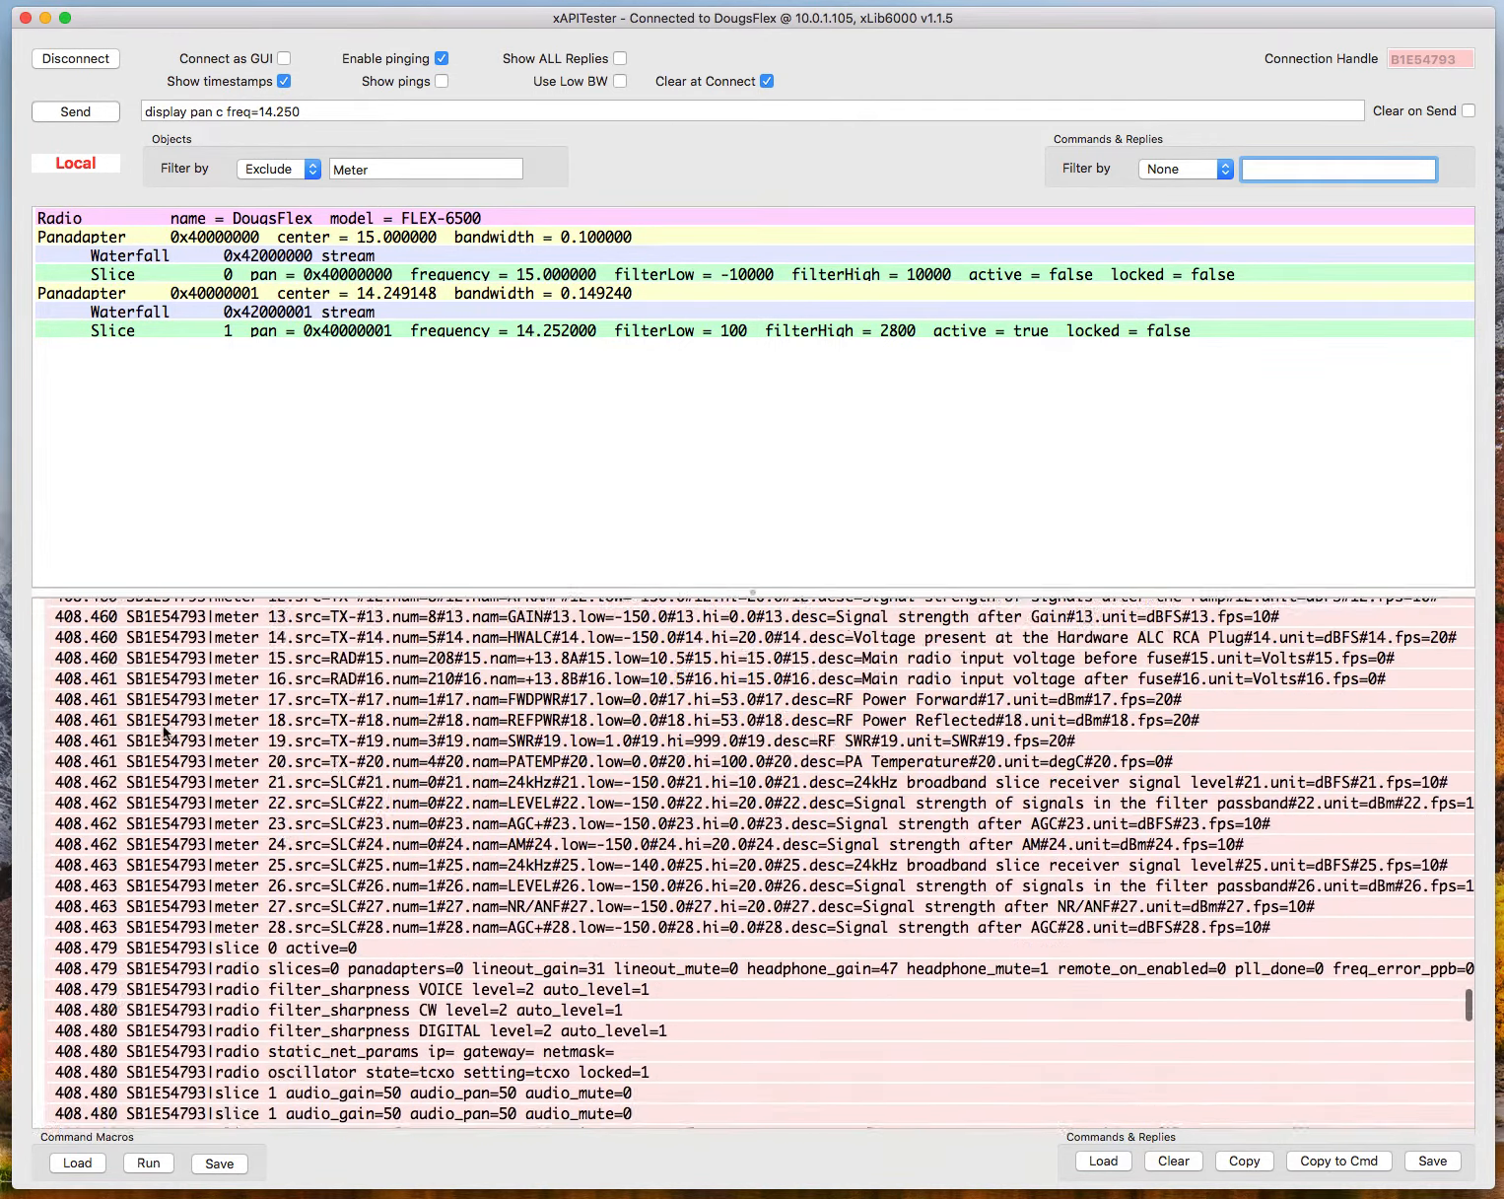
scroll(166, 732, up, 20)
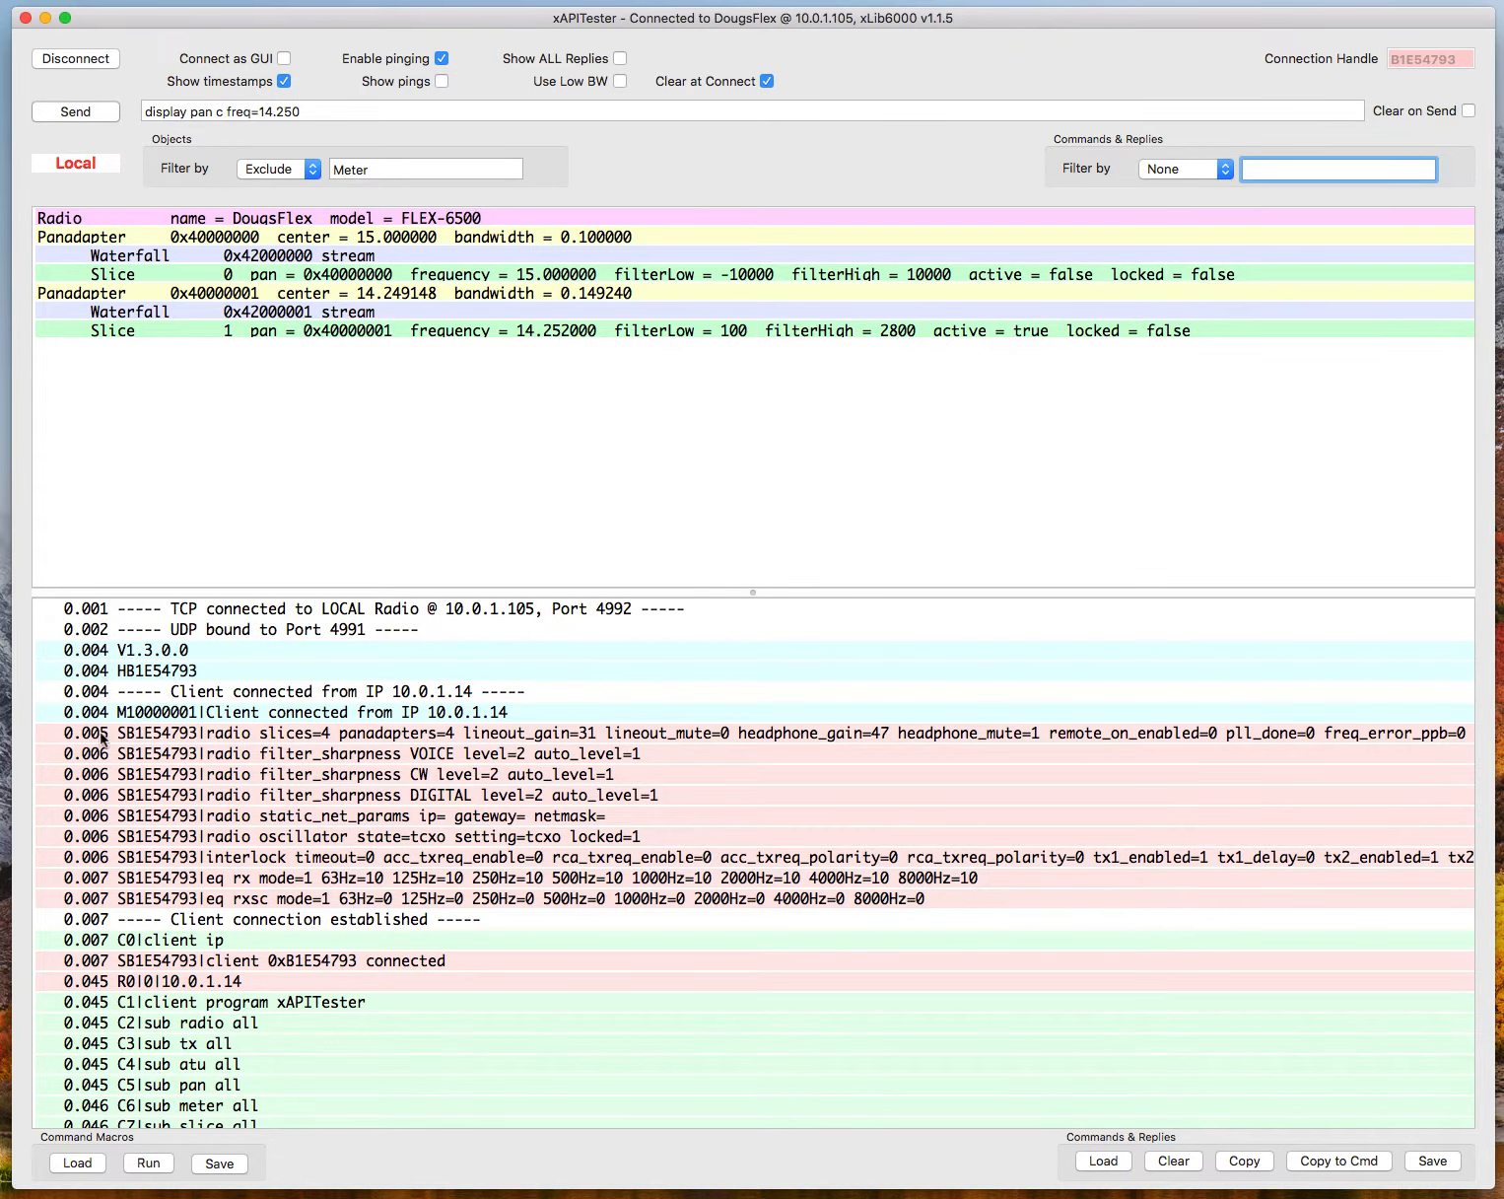
scroll(102, 759, down, 8)
scroll(103, 759, down, 15)
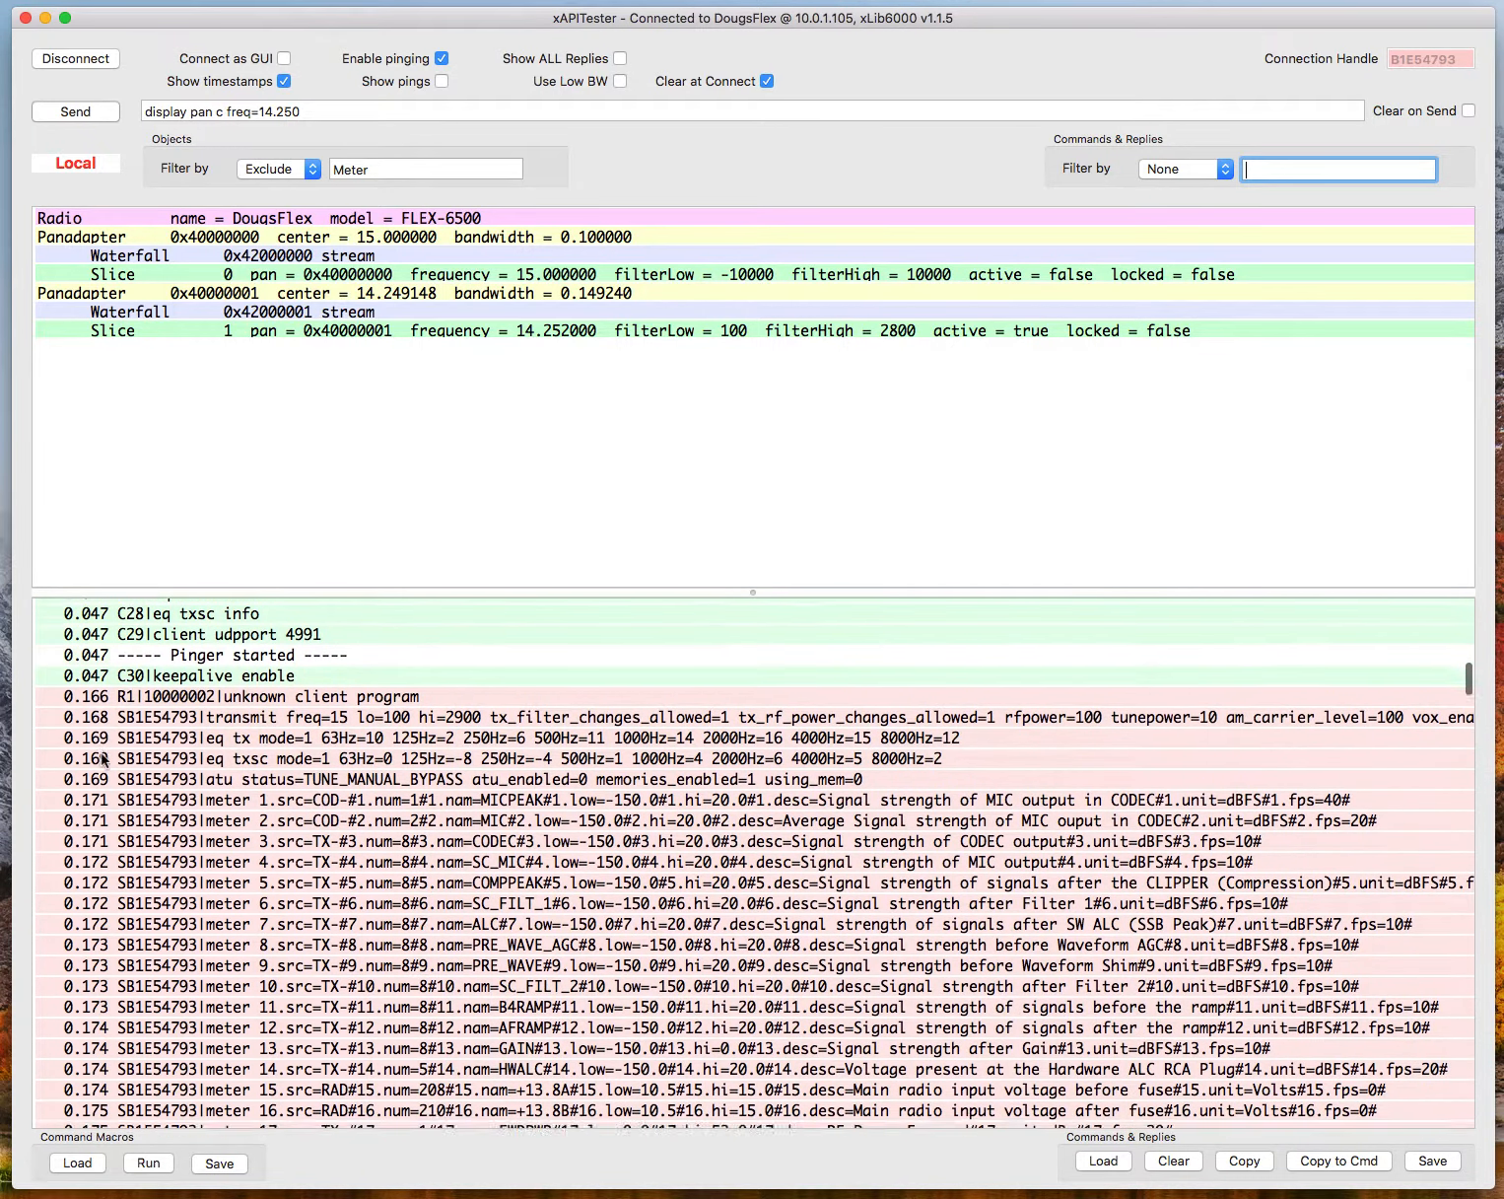
scroll(103, 759, down, 8)
scroll(103, 759, down, 14)
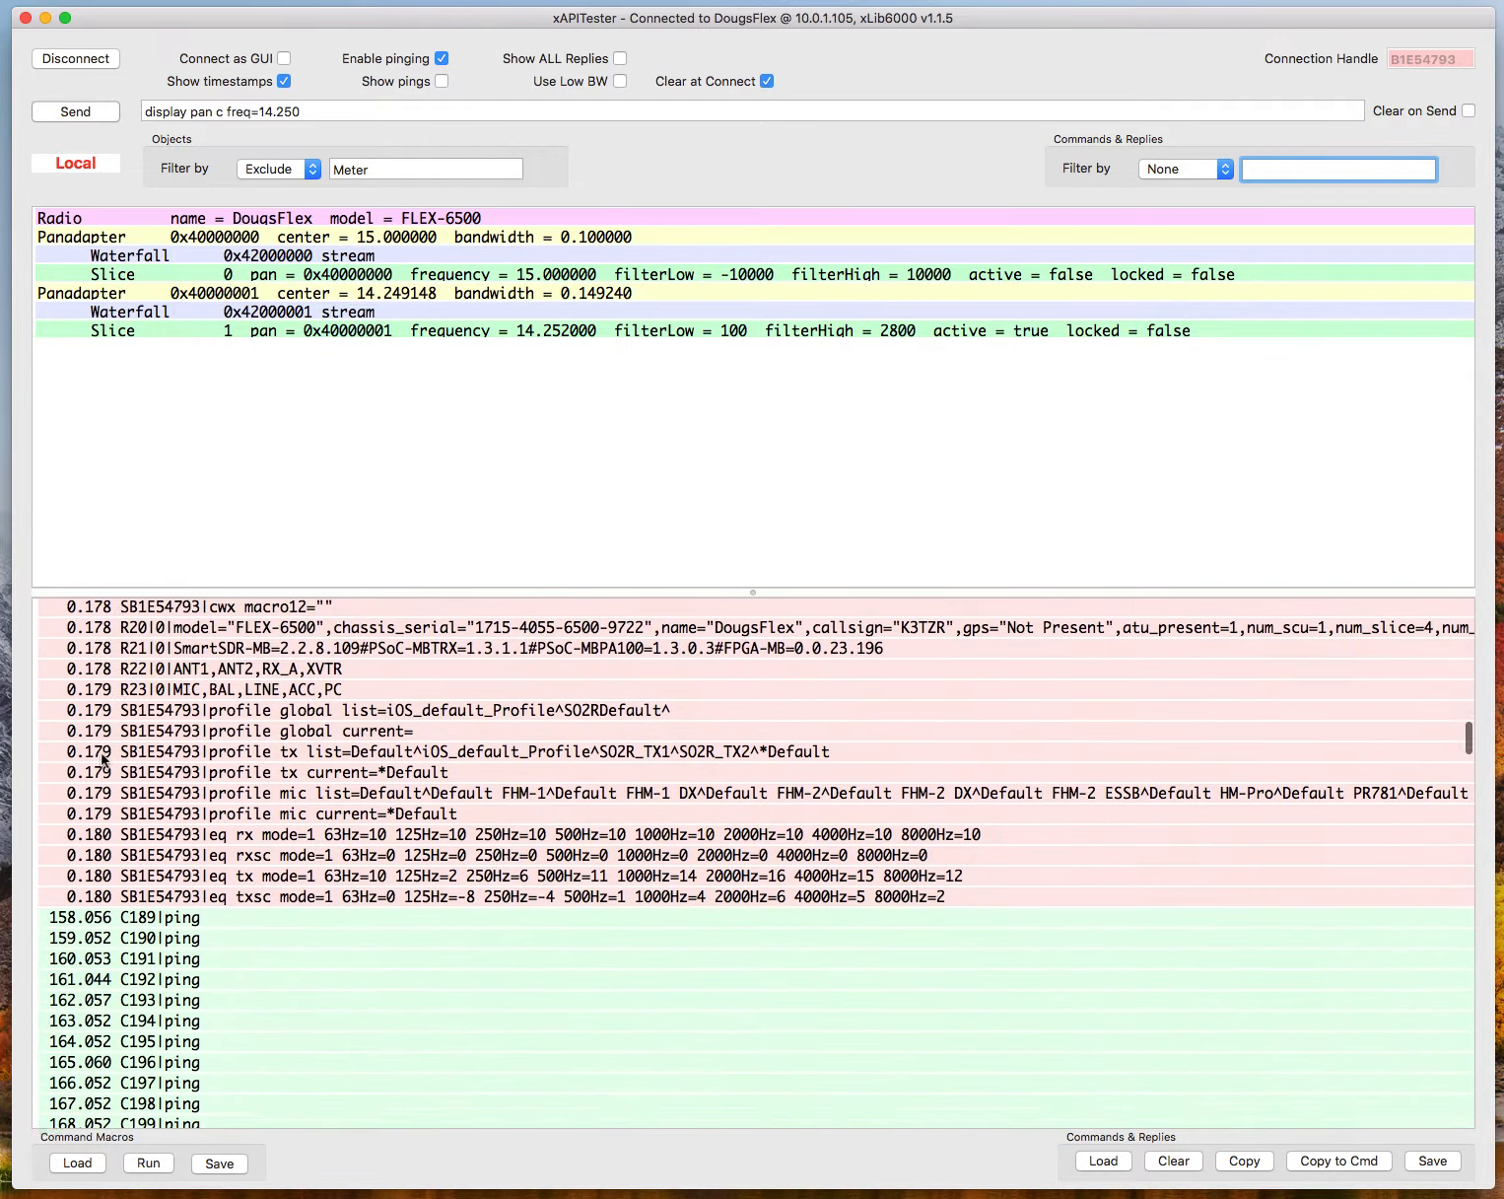
Examine the timestamps of the pings and of the messages following the "display pan c freq=15.000" command.
scroll(103, 759, down, 3)
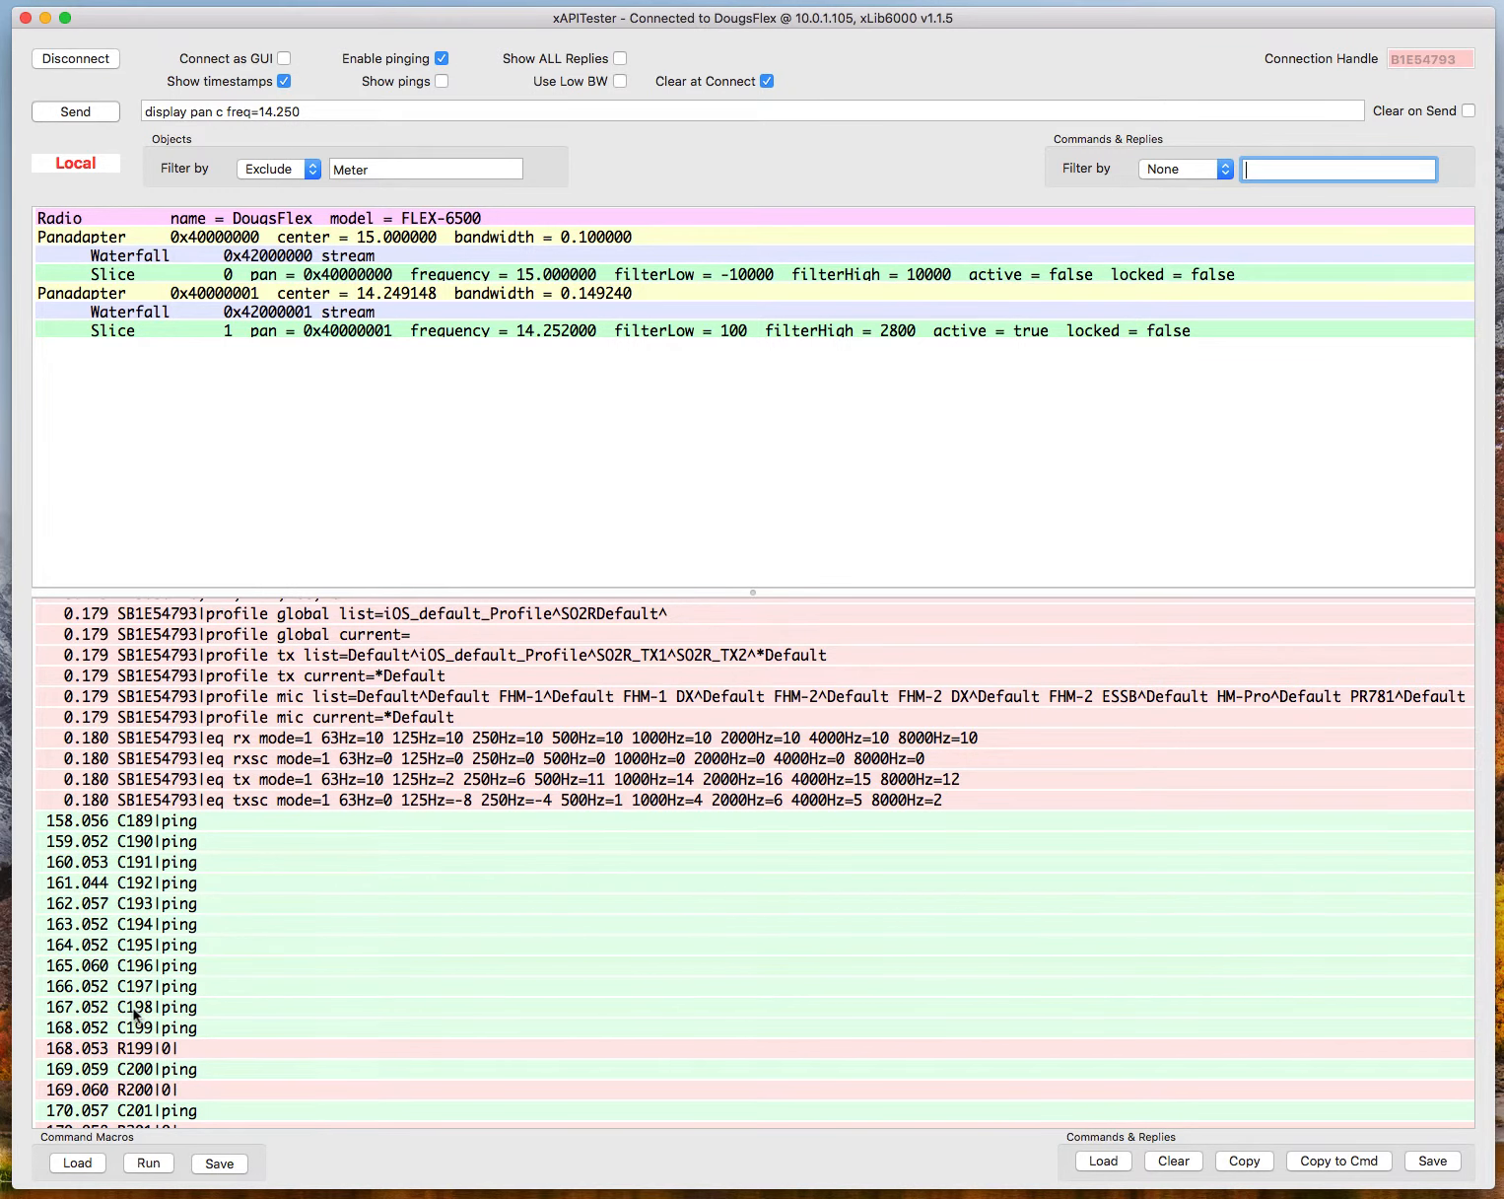
scroll(129, 1017, down, 9)
scroll(135, 1015, down, 14)
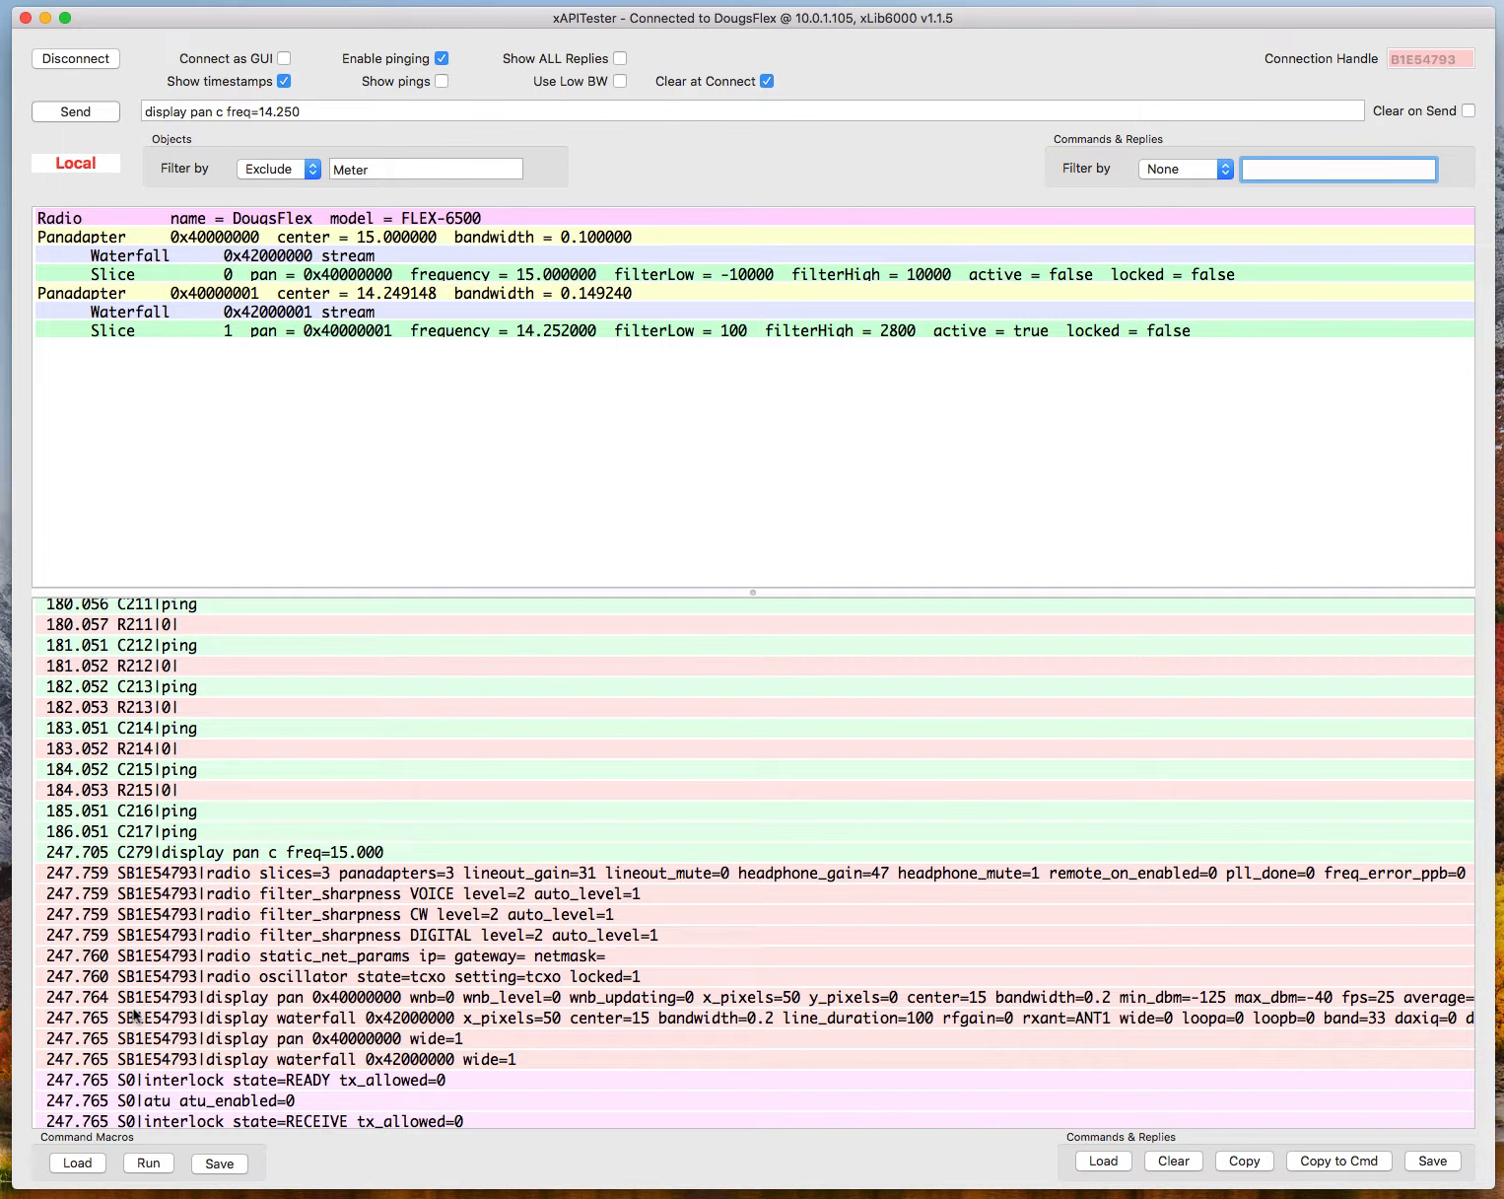
scroll(135, 1016, down, 17)
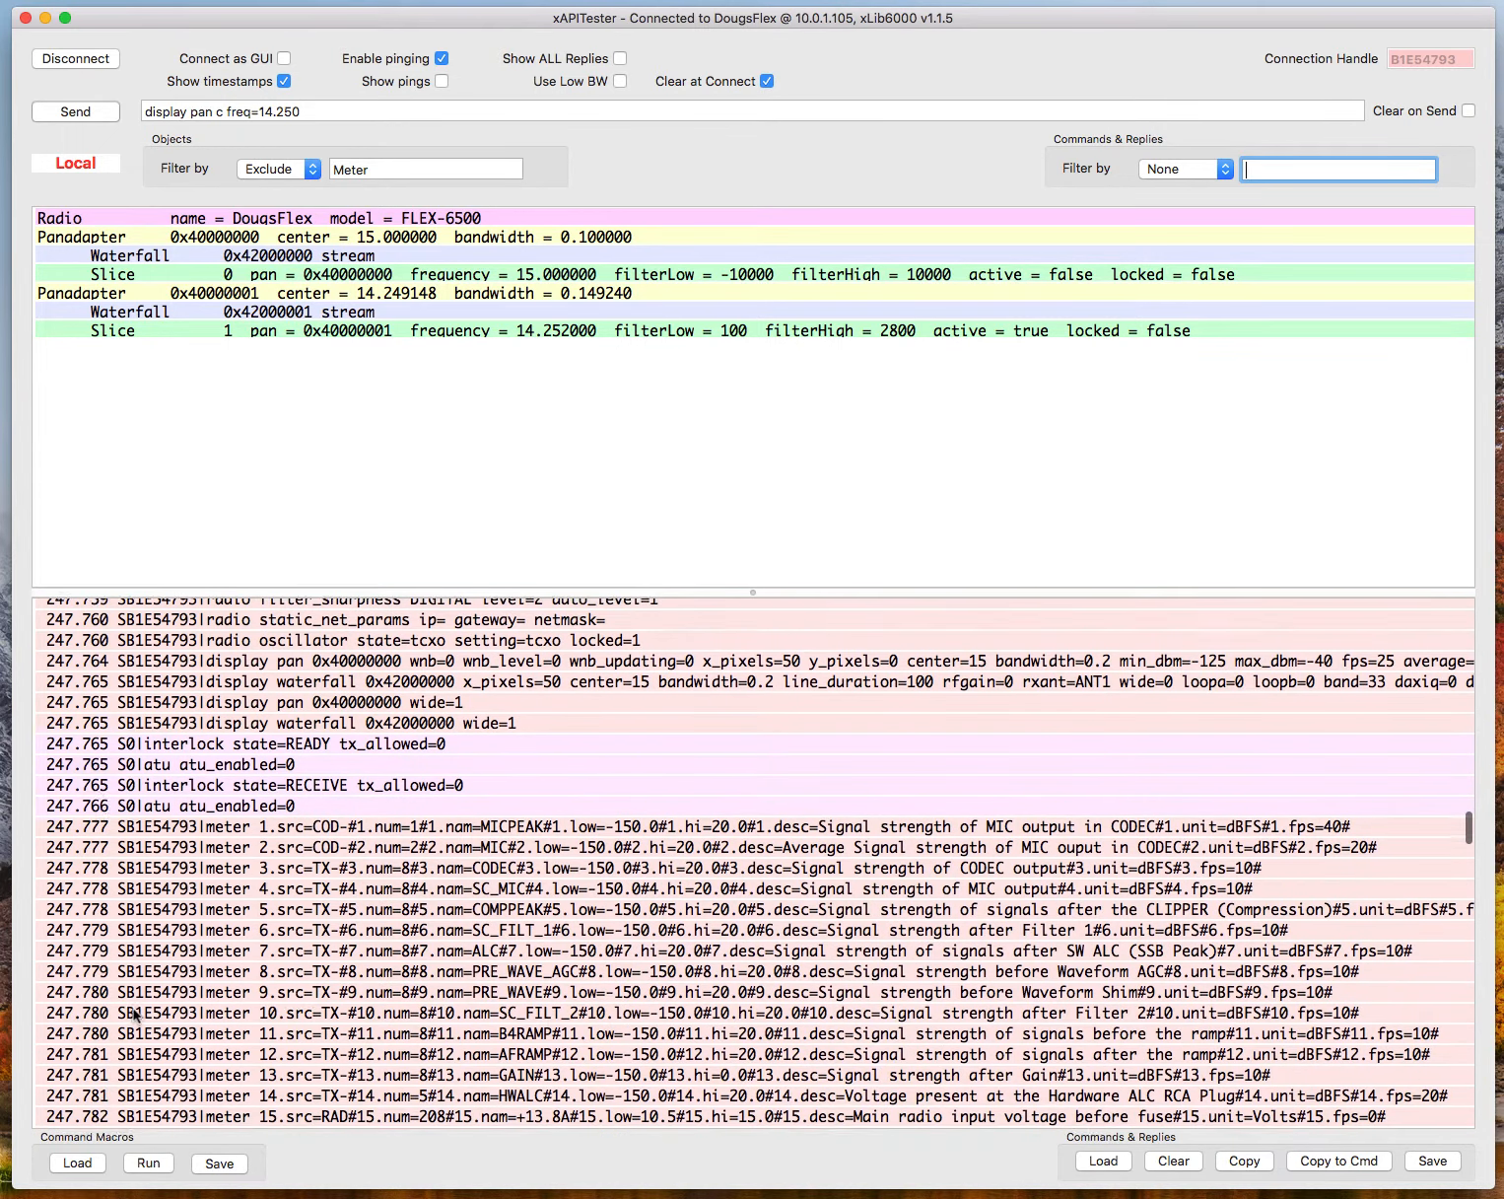
scroll(135, 1015, down, 19)
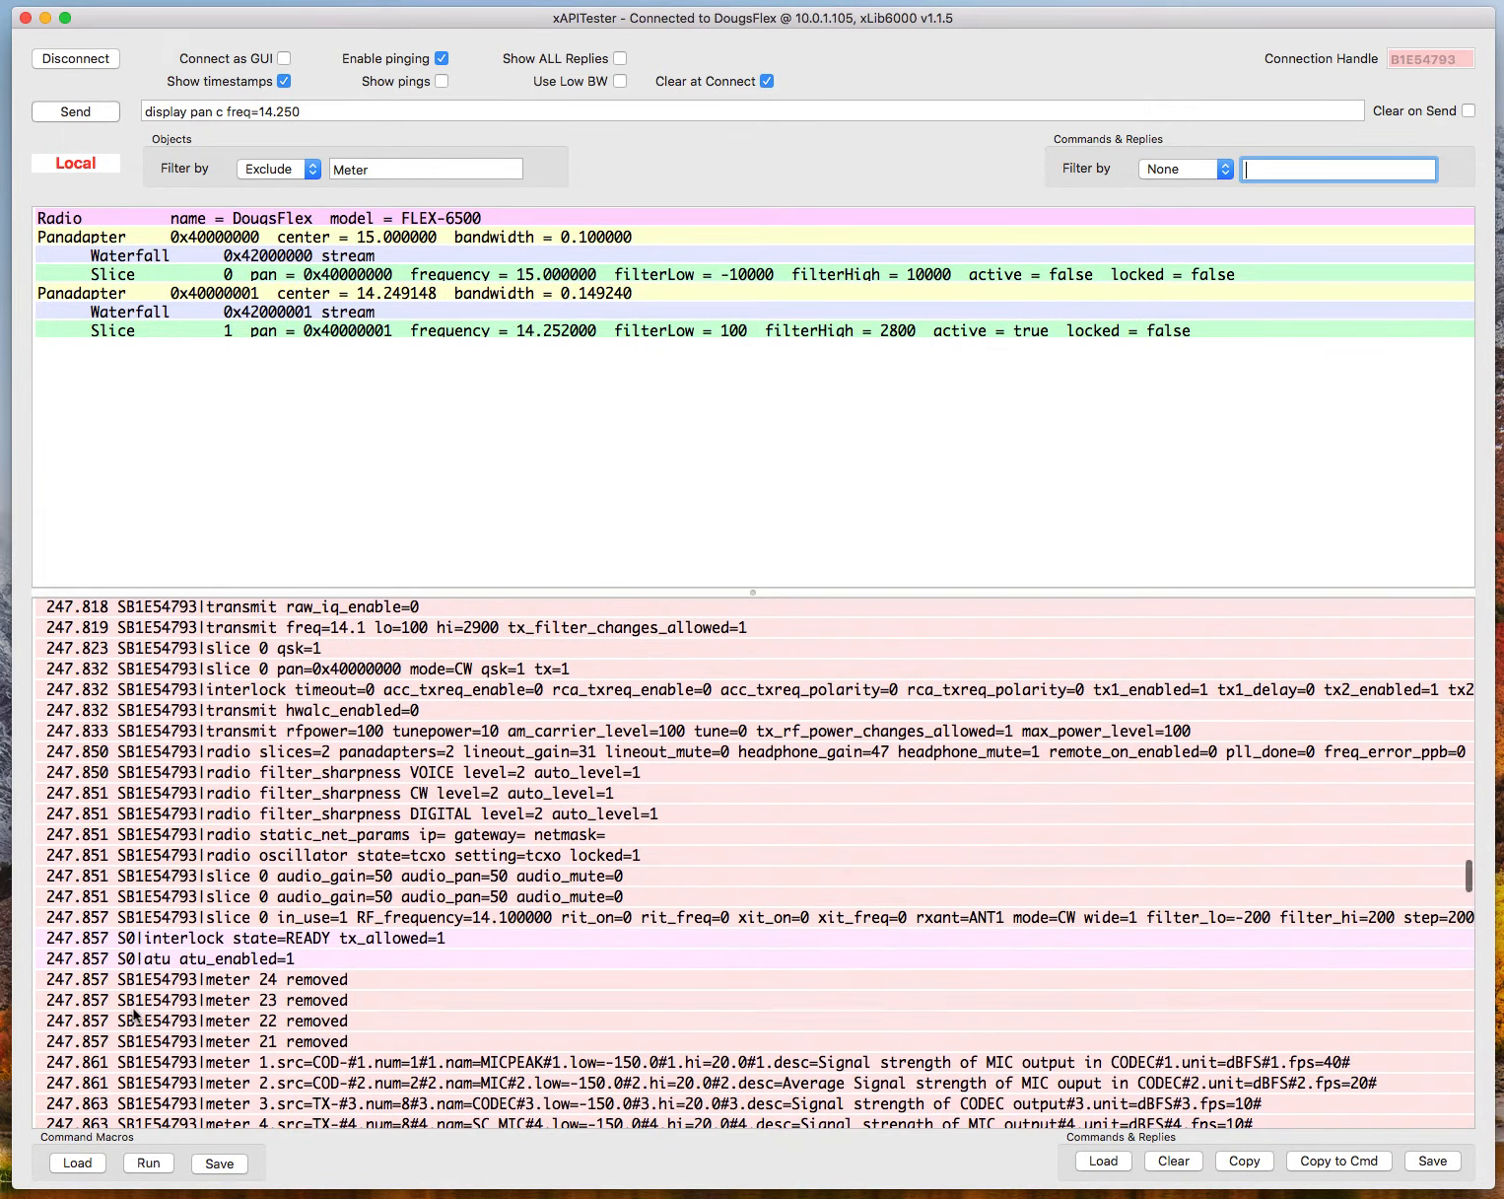
scroll(135, 1013, down, 9)
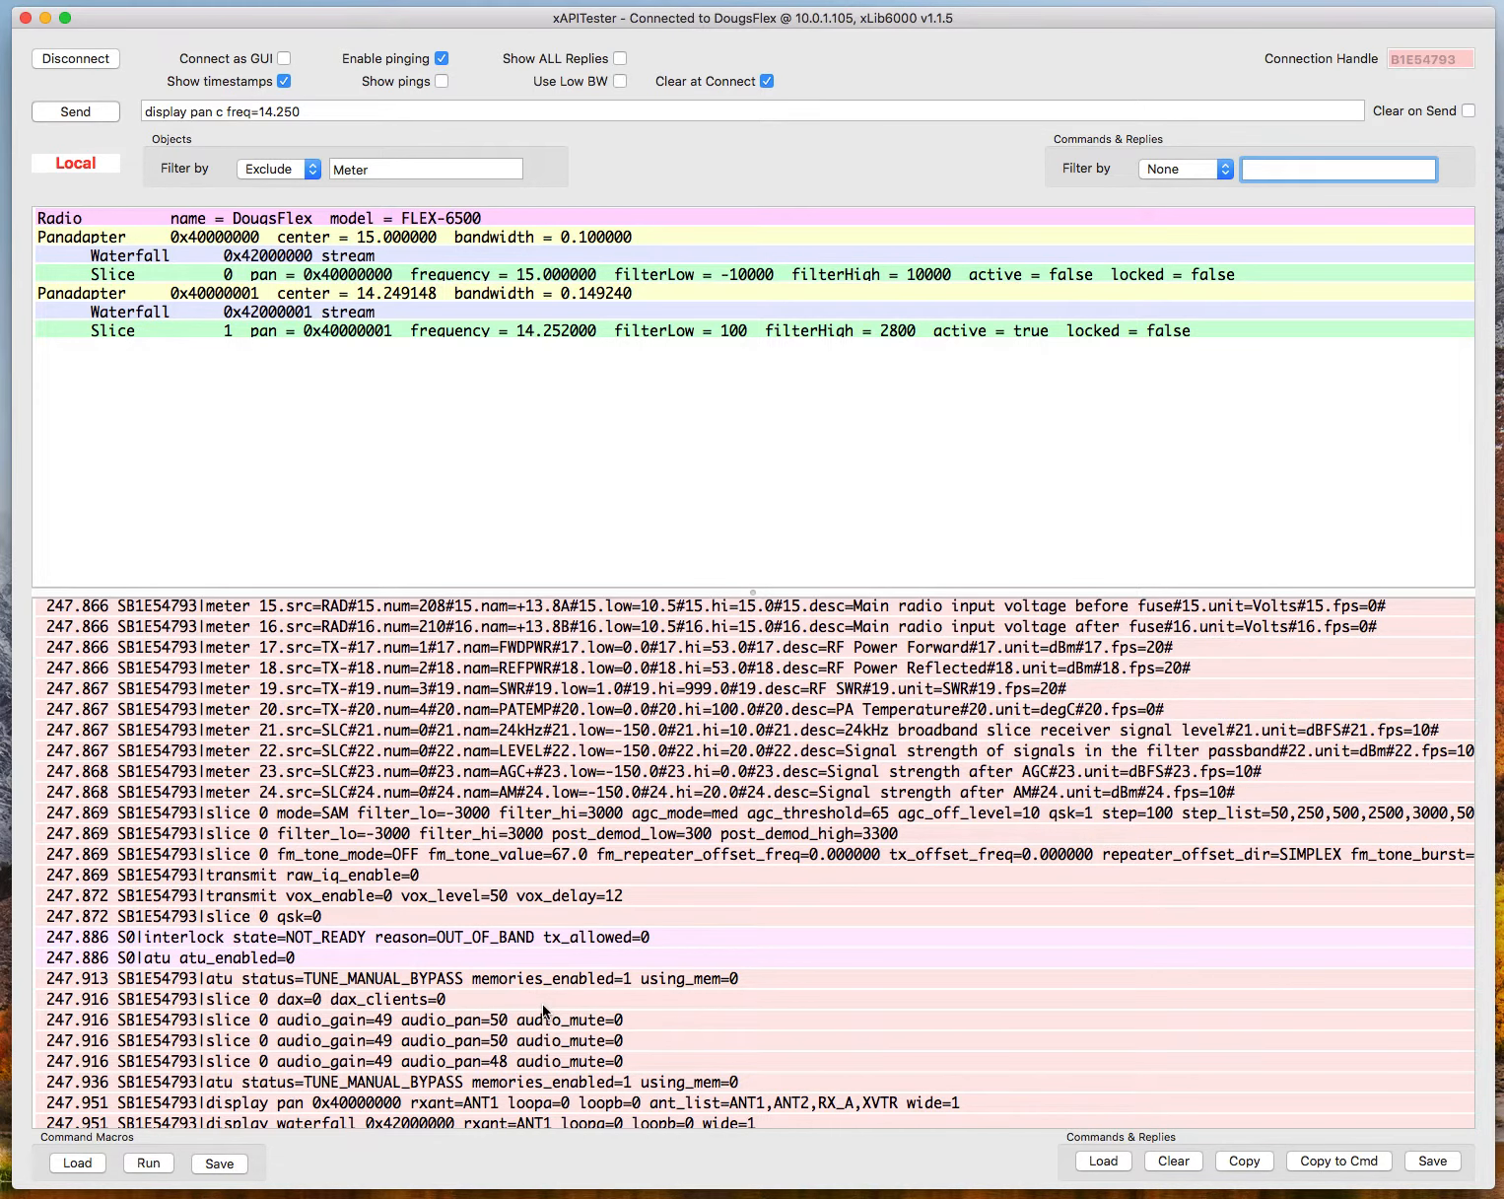
click(274, 999)
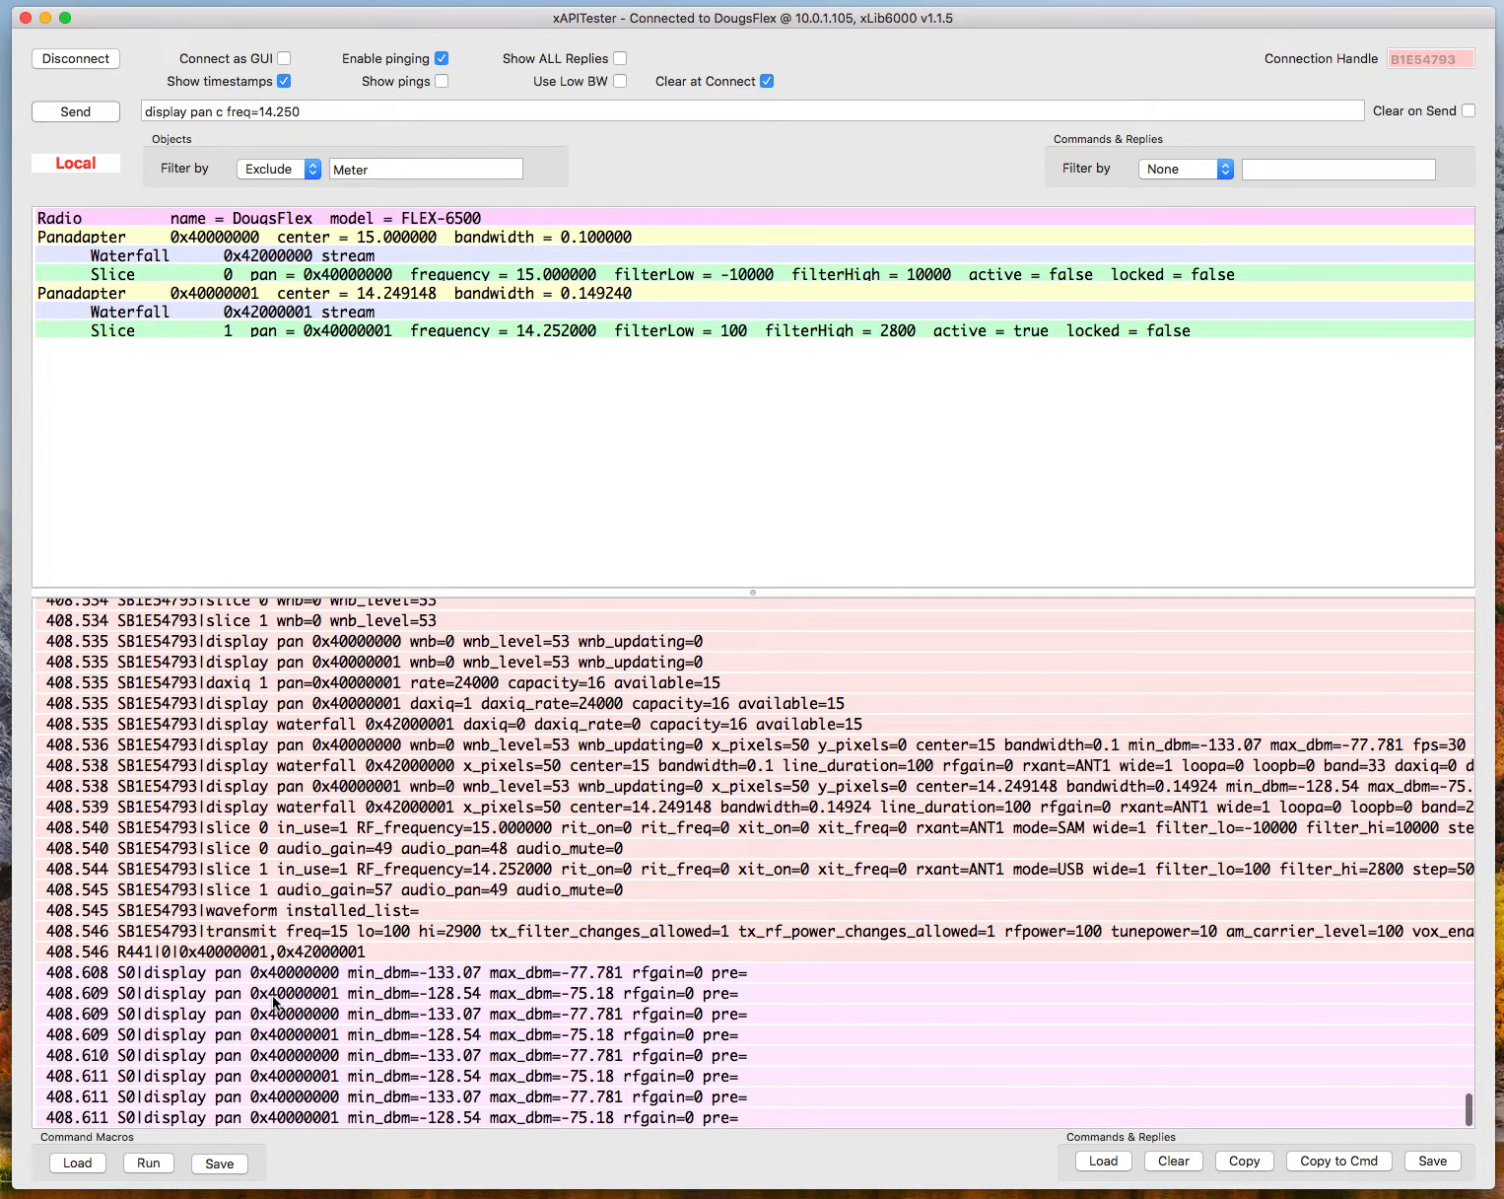
Copy the logged message "waveform installed_list=" into the command to send.
click(266, 909)
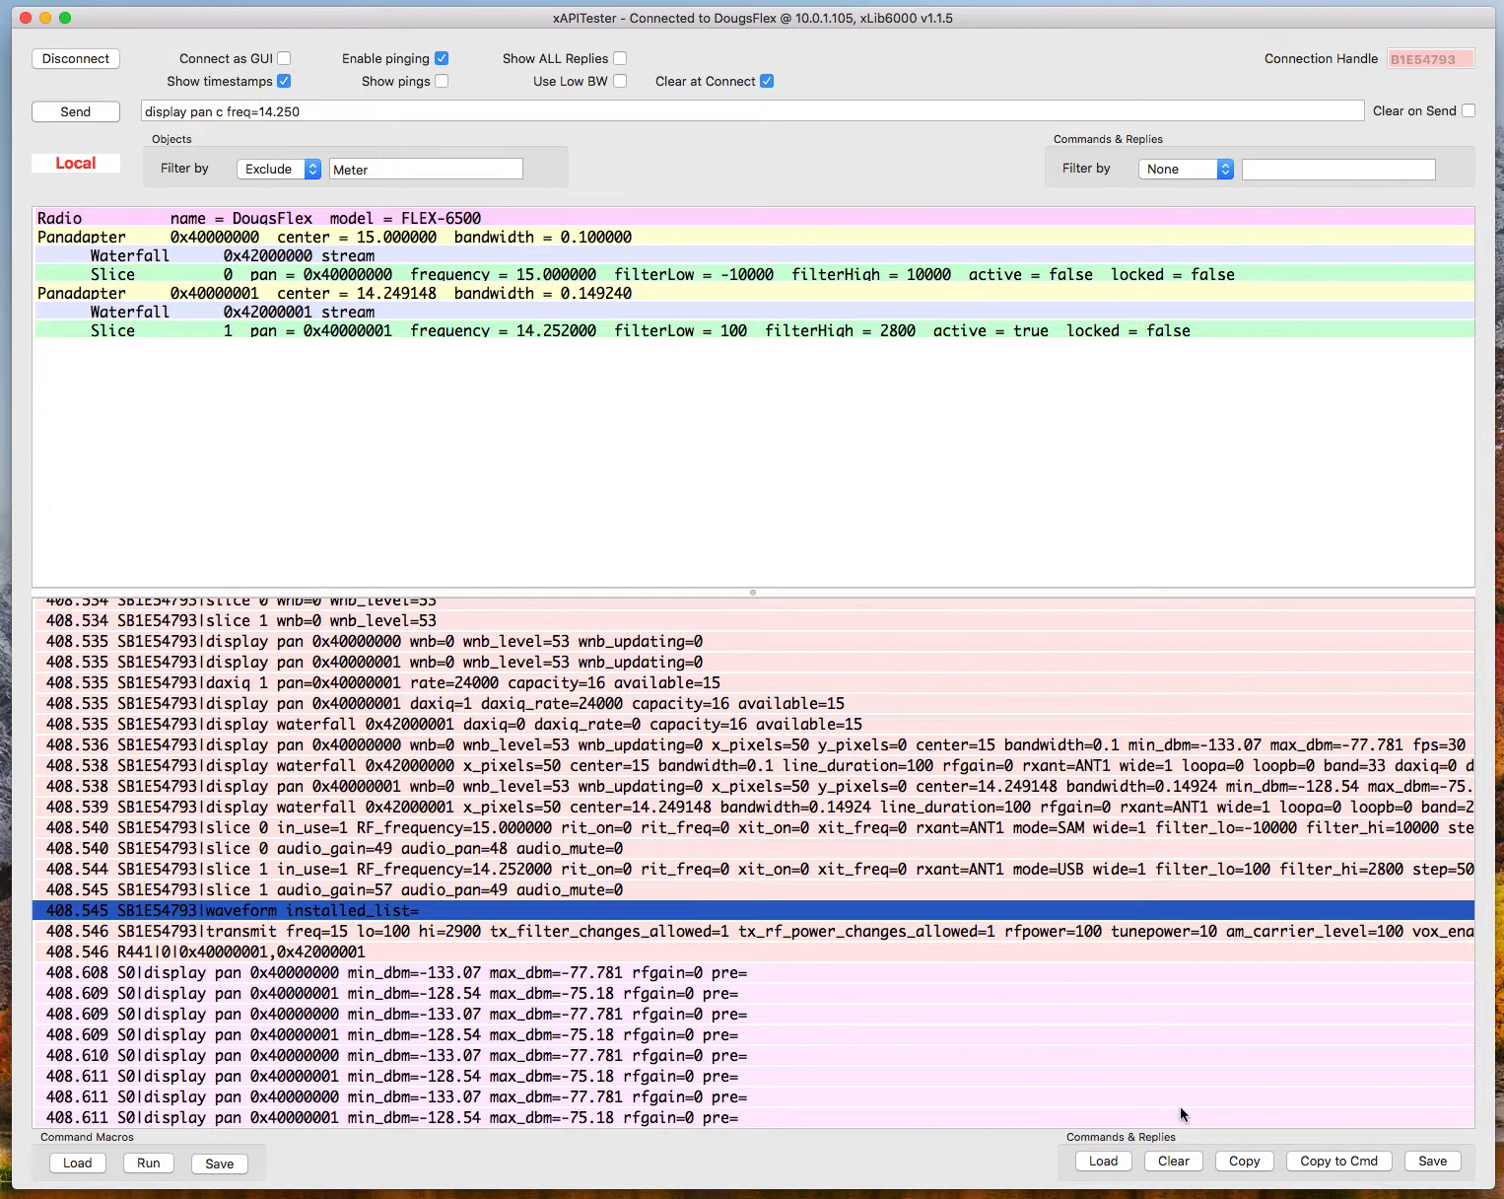
click(1329, 1161)
Hide the timestamps and look back through the log to the "display pan c freq=14.250" command.
click(284, 81)
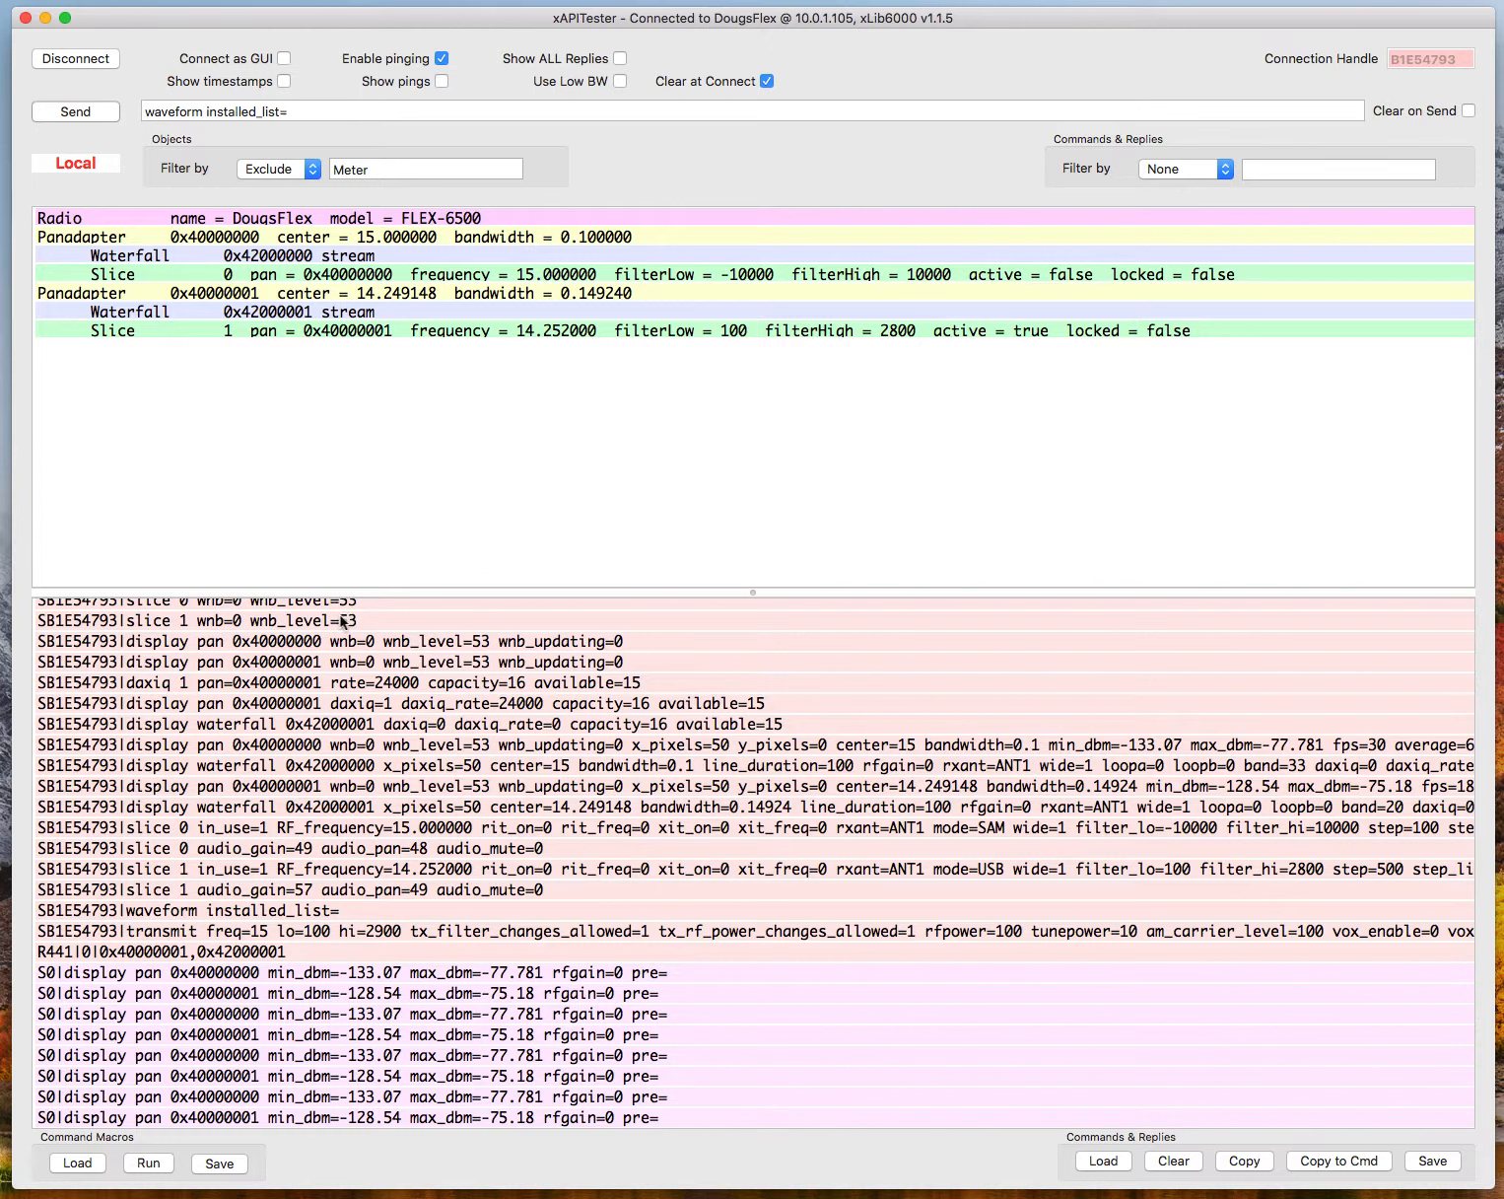
scroll(333, 682, up, 15)
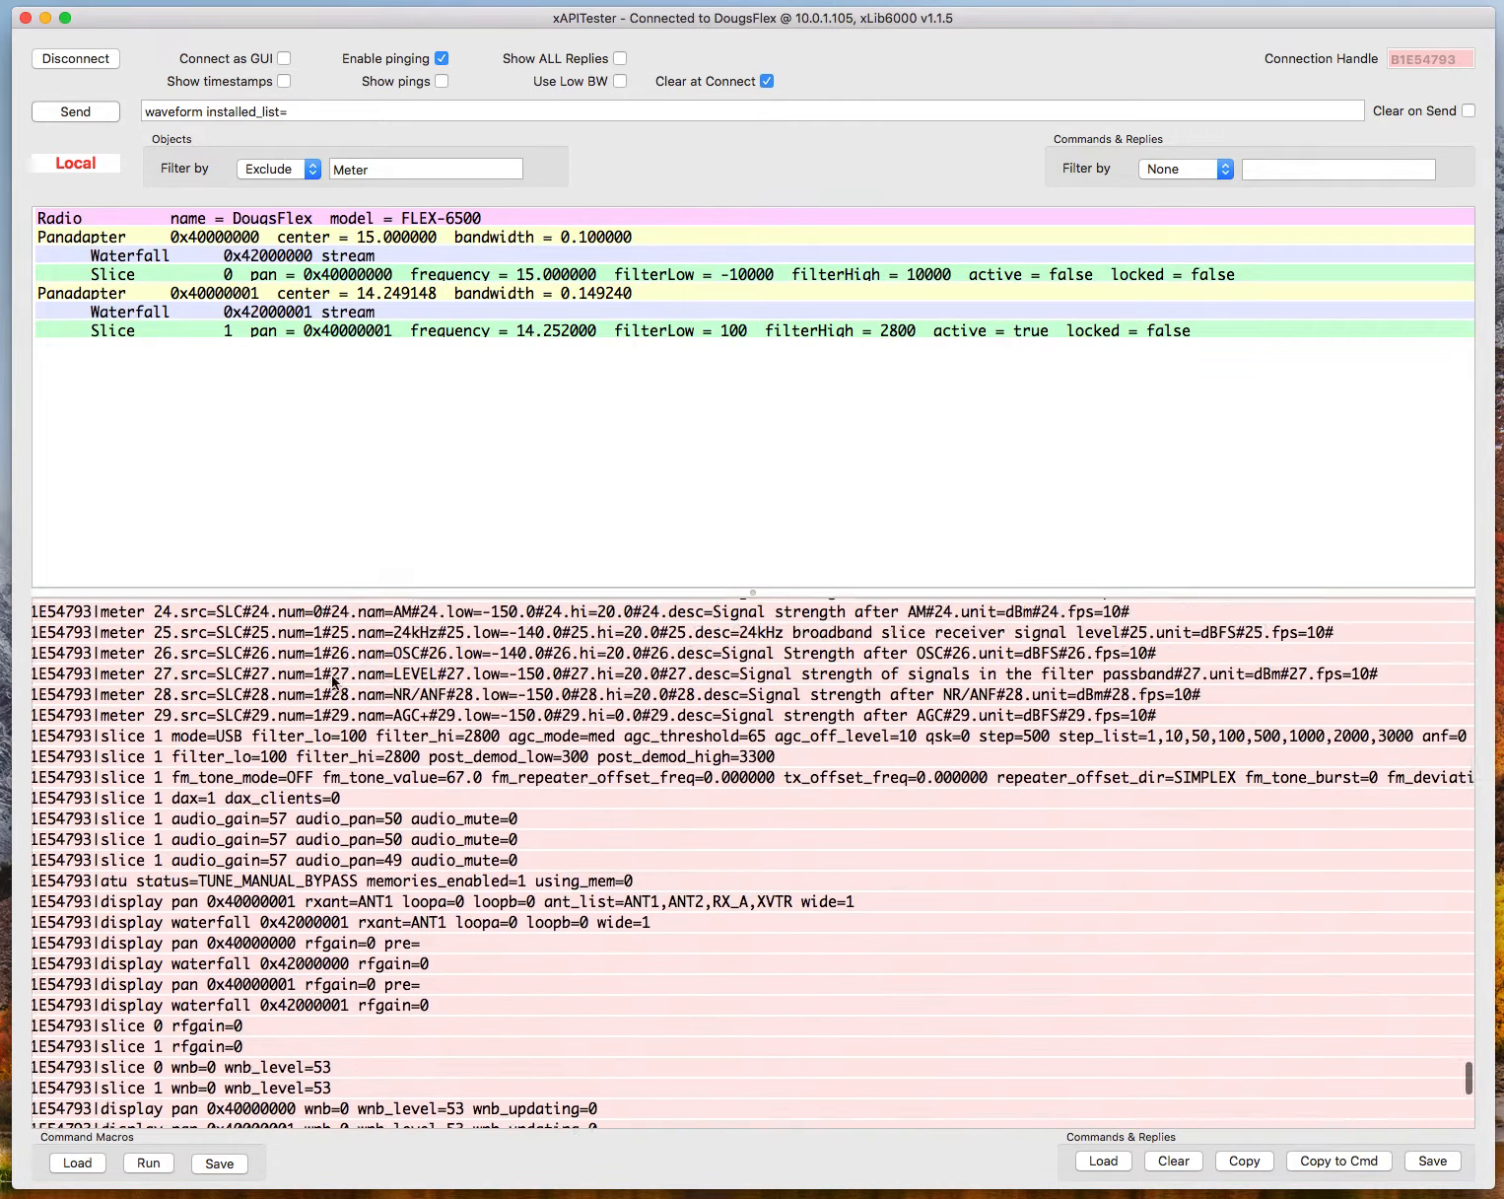
scroll(333, 681, down, 5)
scroll(333, 680, up, 15)
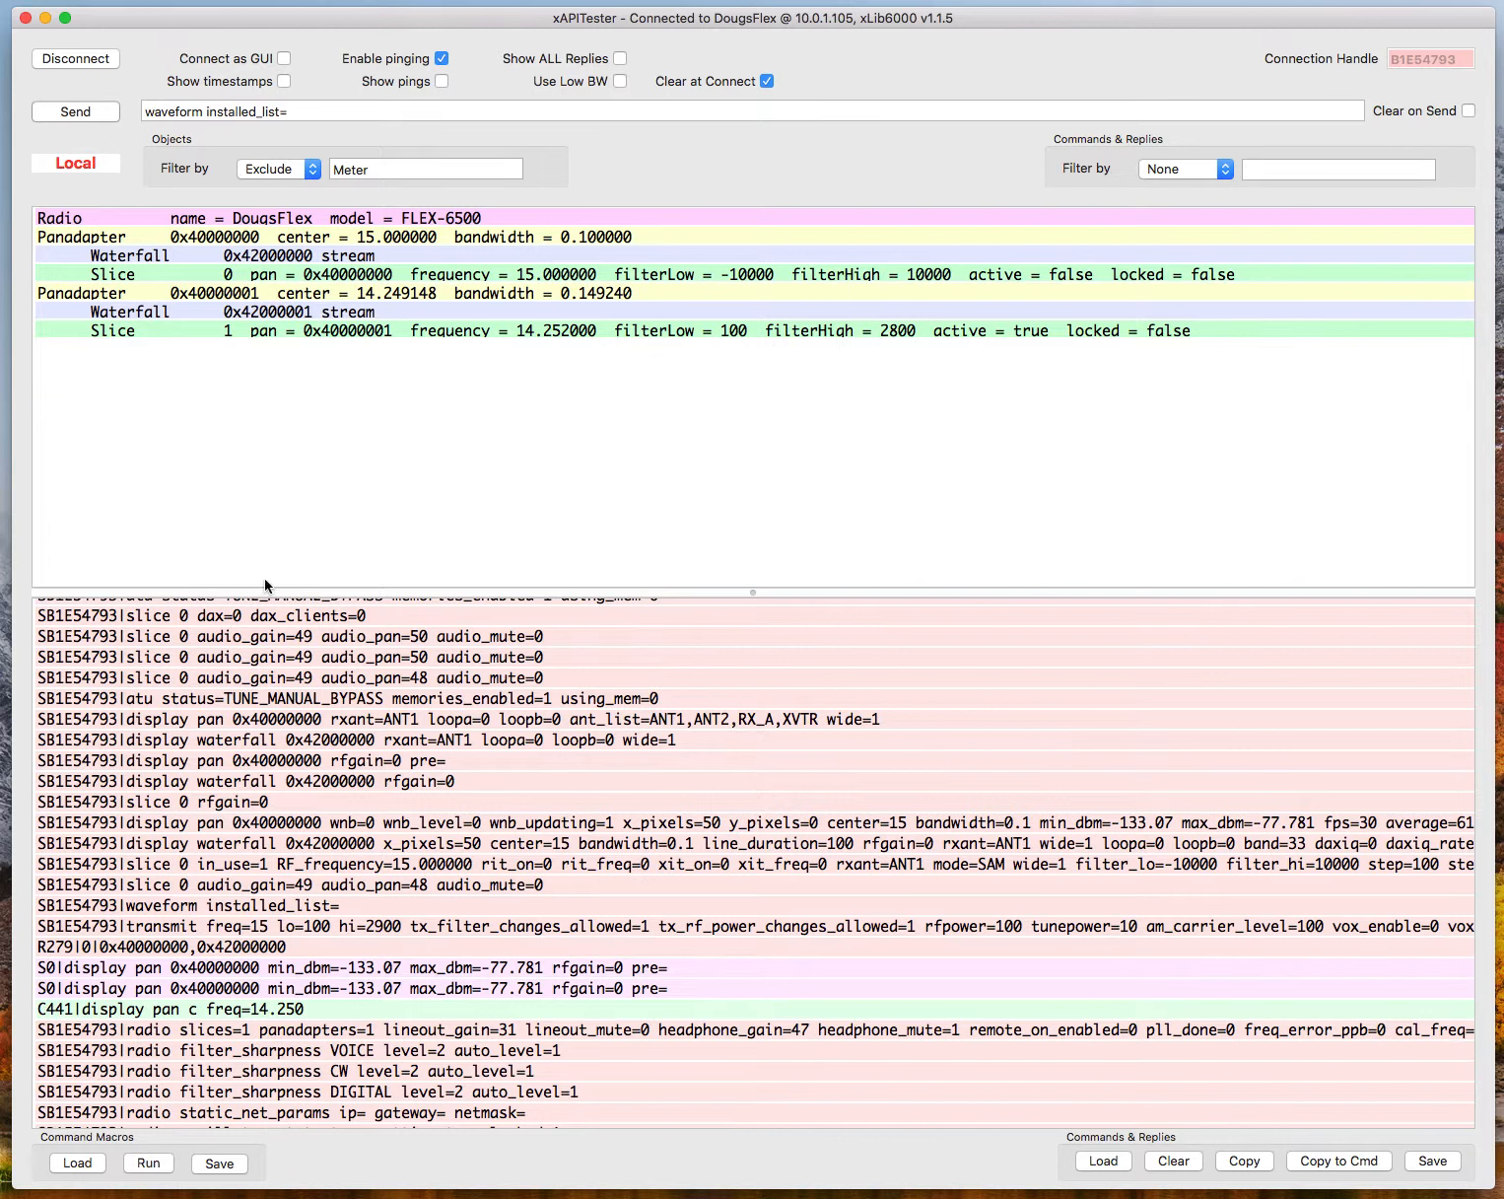
Go back and forth through the previously sent commands, ending on "display pan c freq=15.000".
click(305, 111)
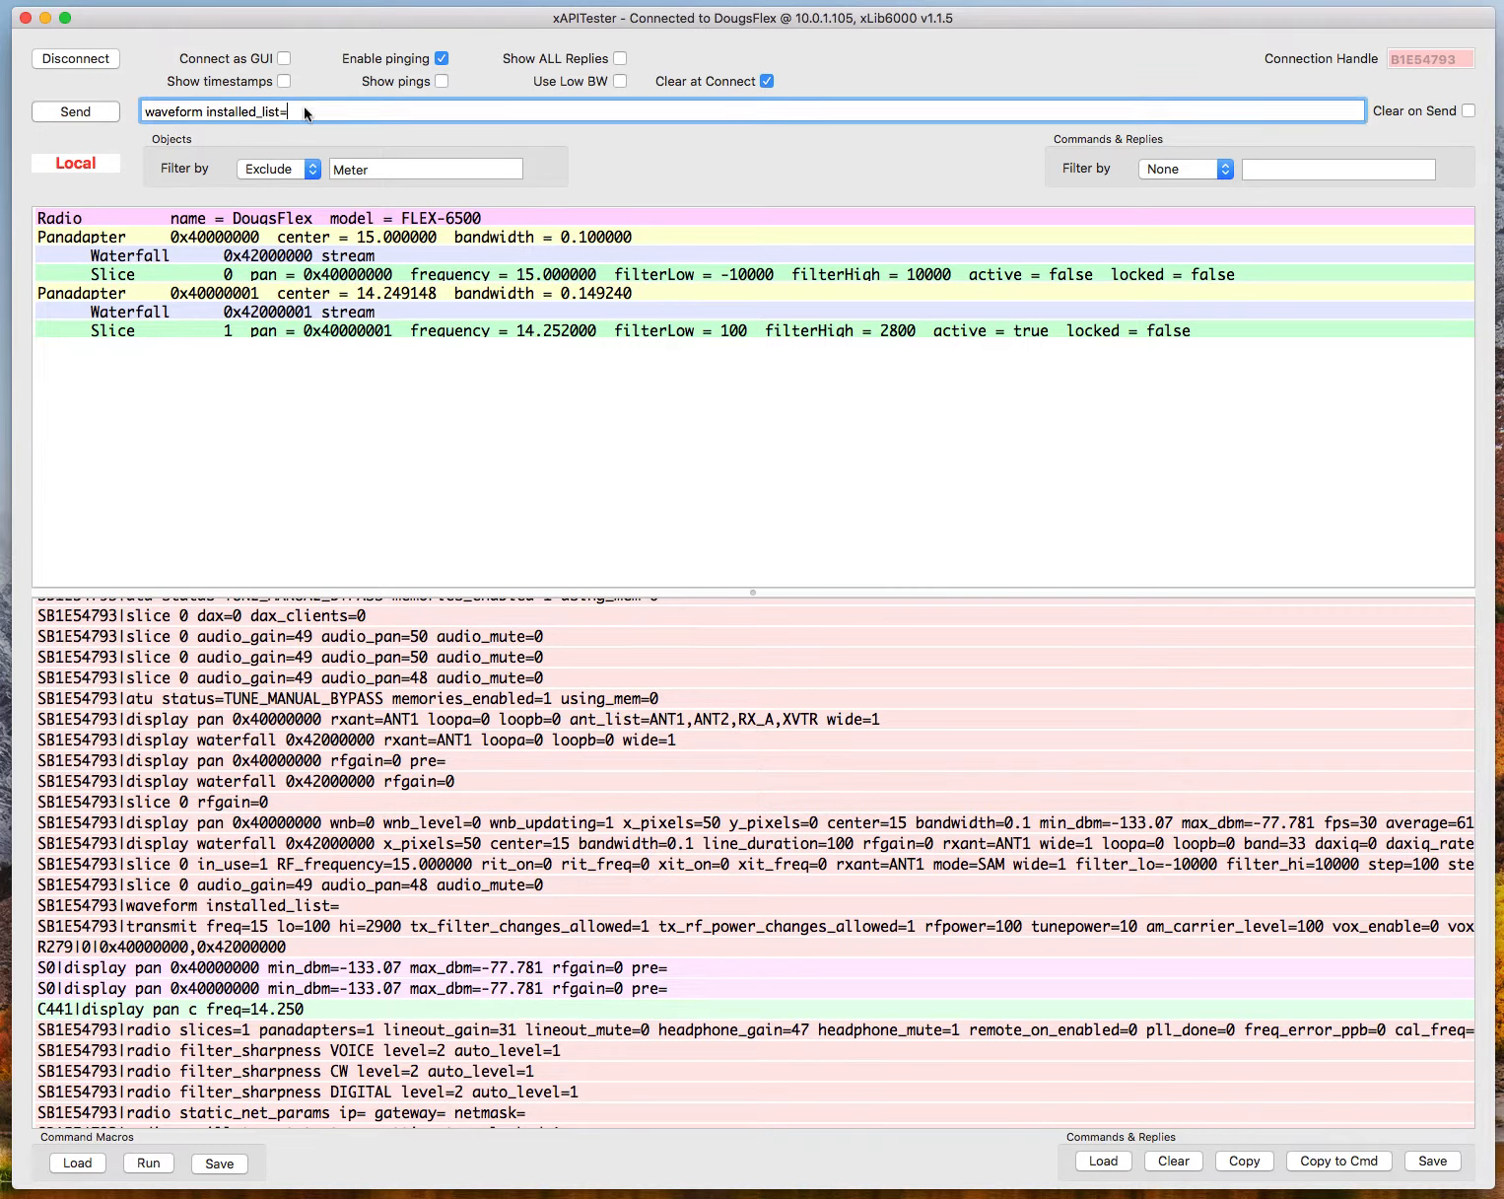
key(Up)
key(Up)
key(Down)
key(Down)
key(Up)
key(Up)
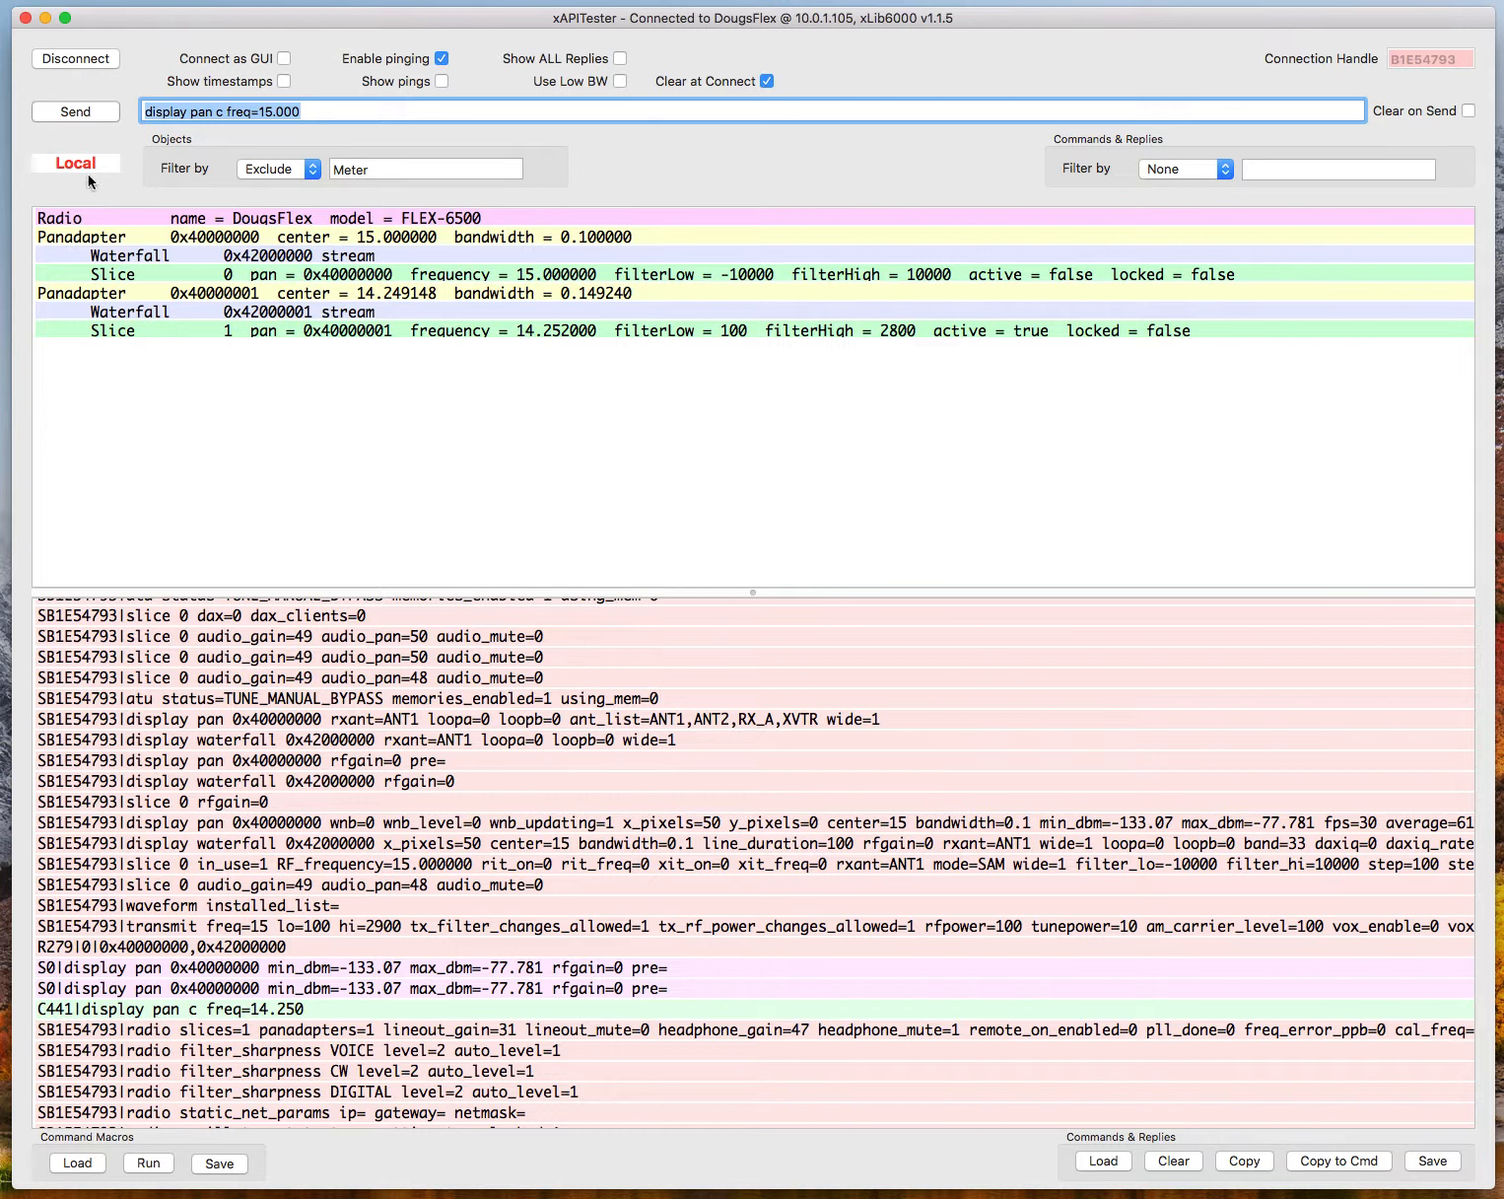
Disconnect from the radio and look through the messages kept in the log.
click(77, 59)
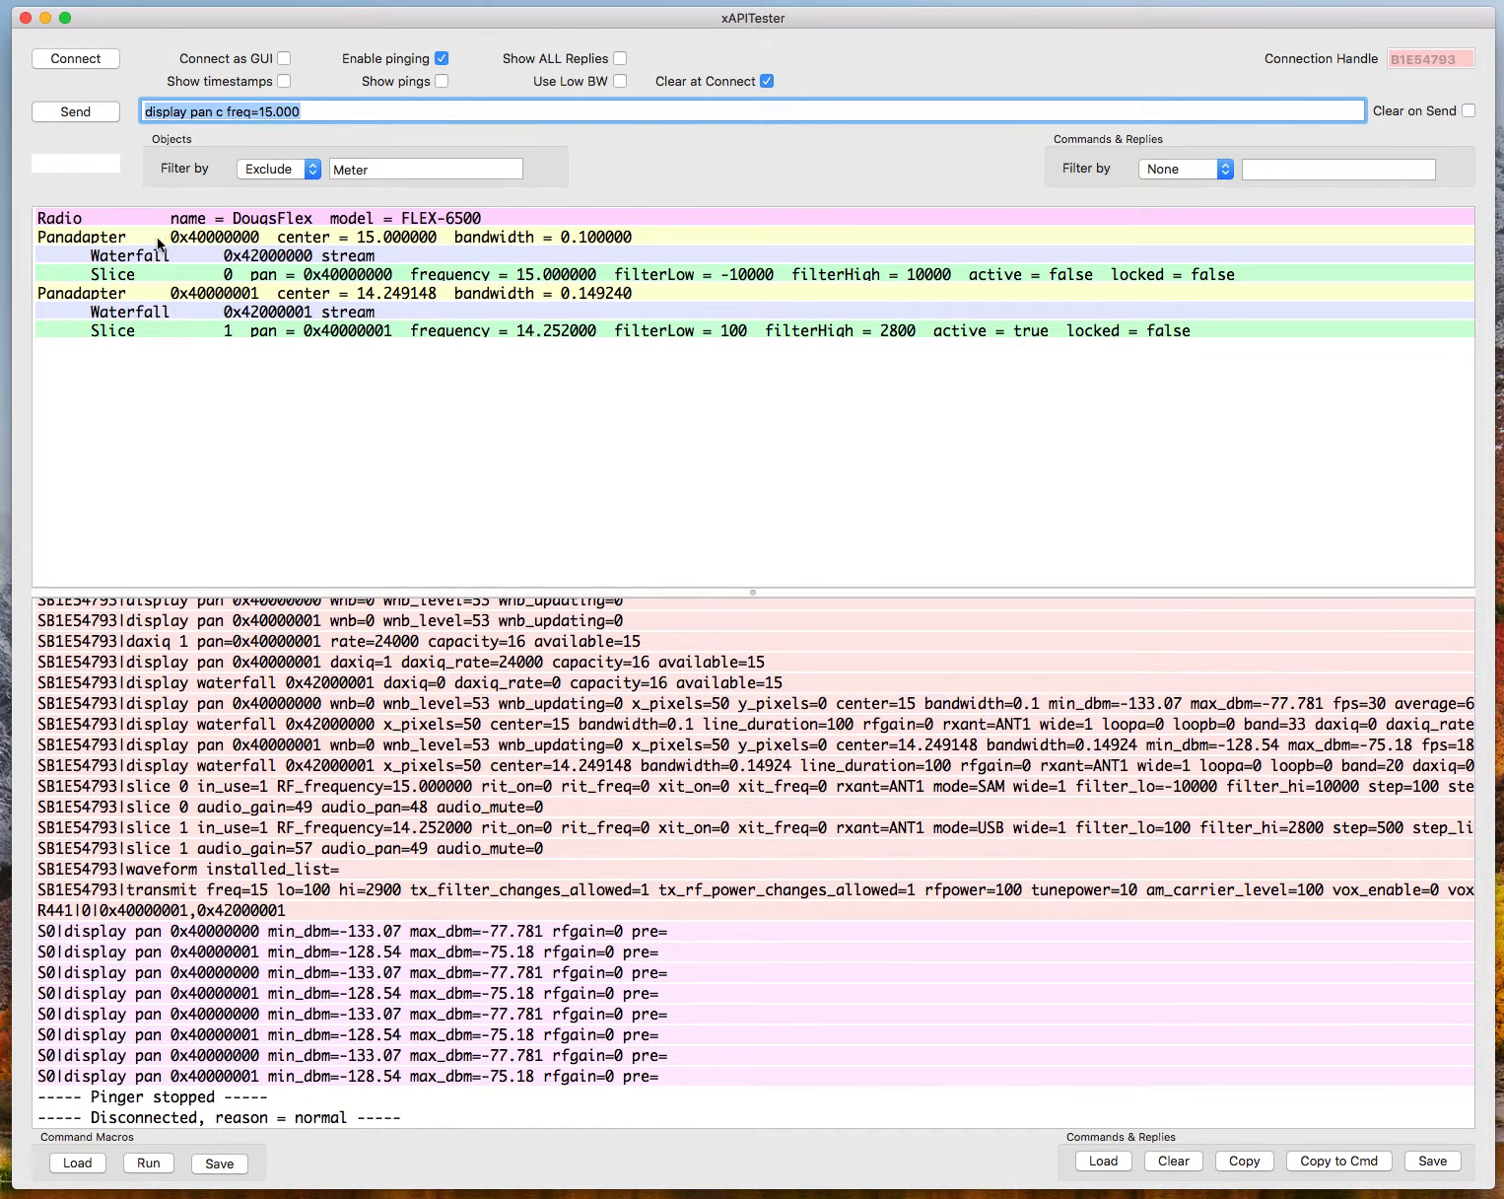
scroll(332, 714, up, 10)
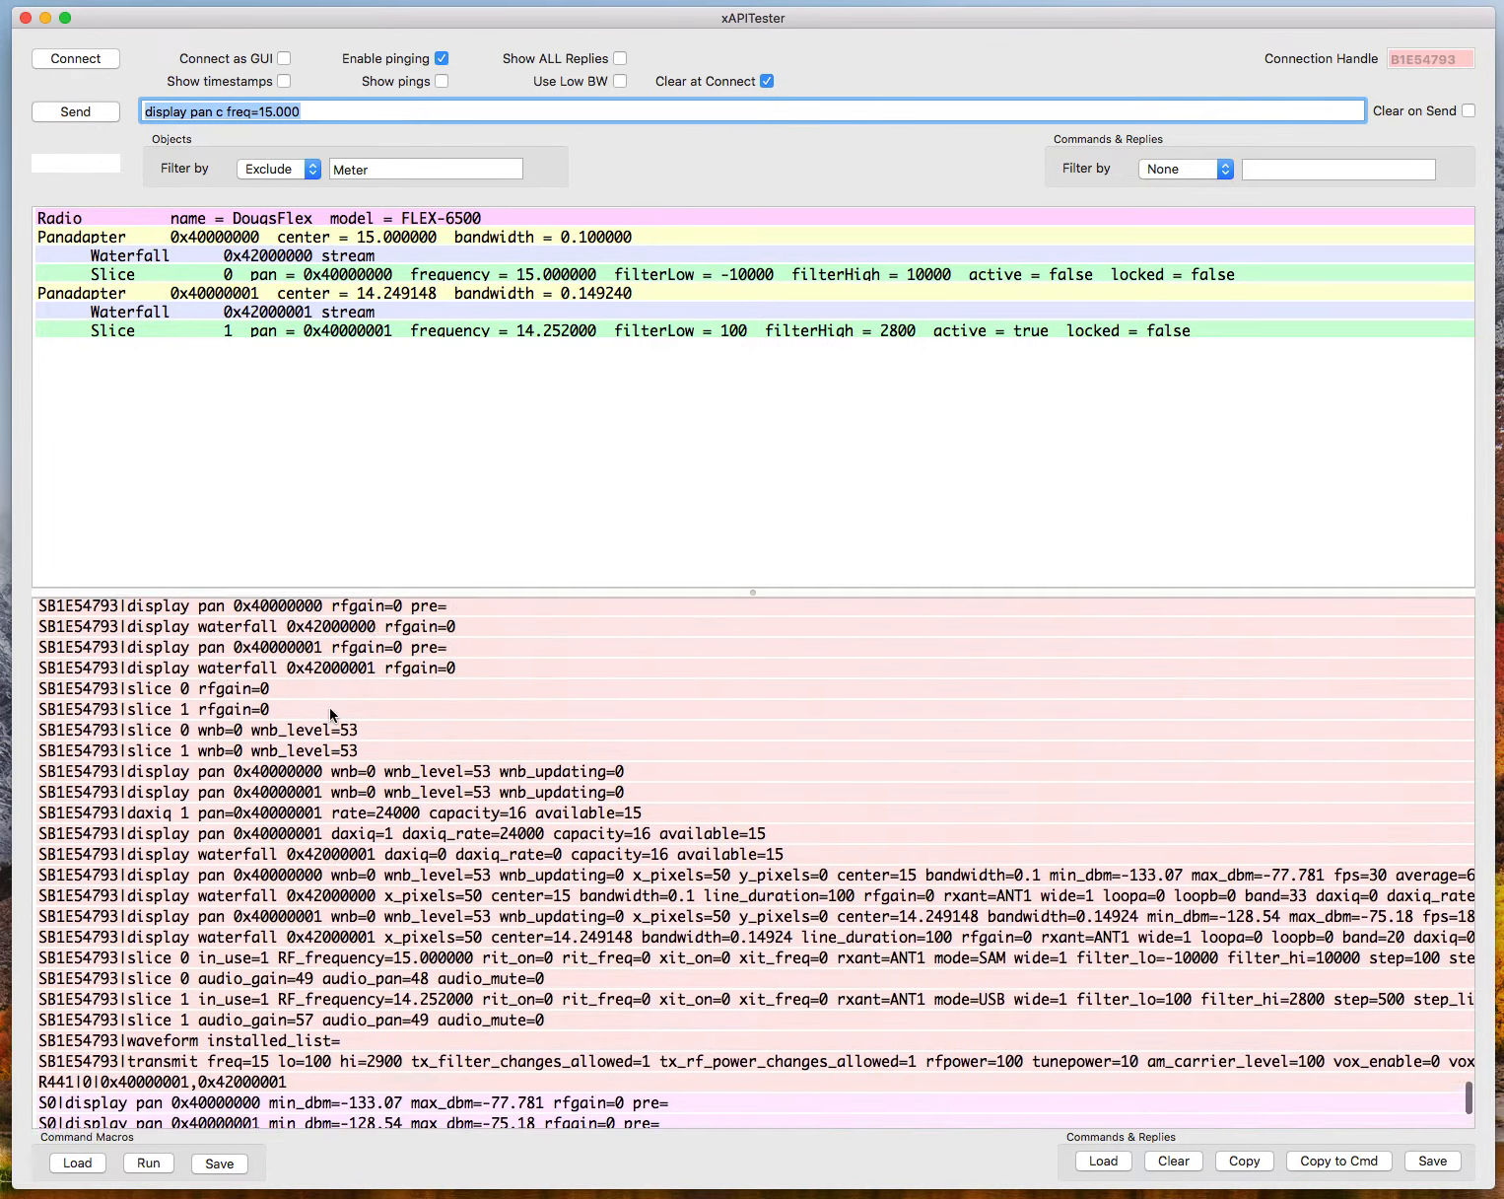
scroll(331, 713, down, 4)
scroll(331, 714, down, 6)
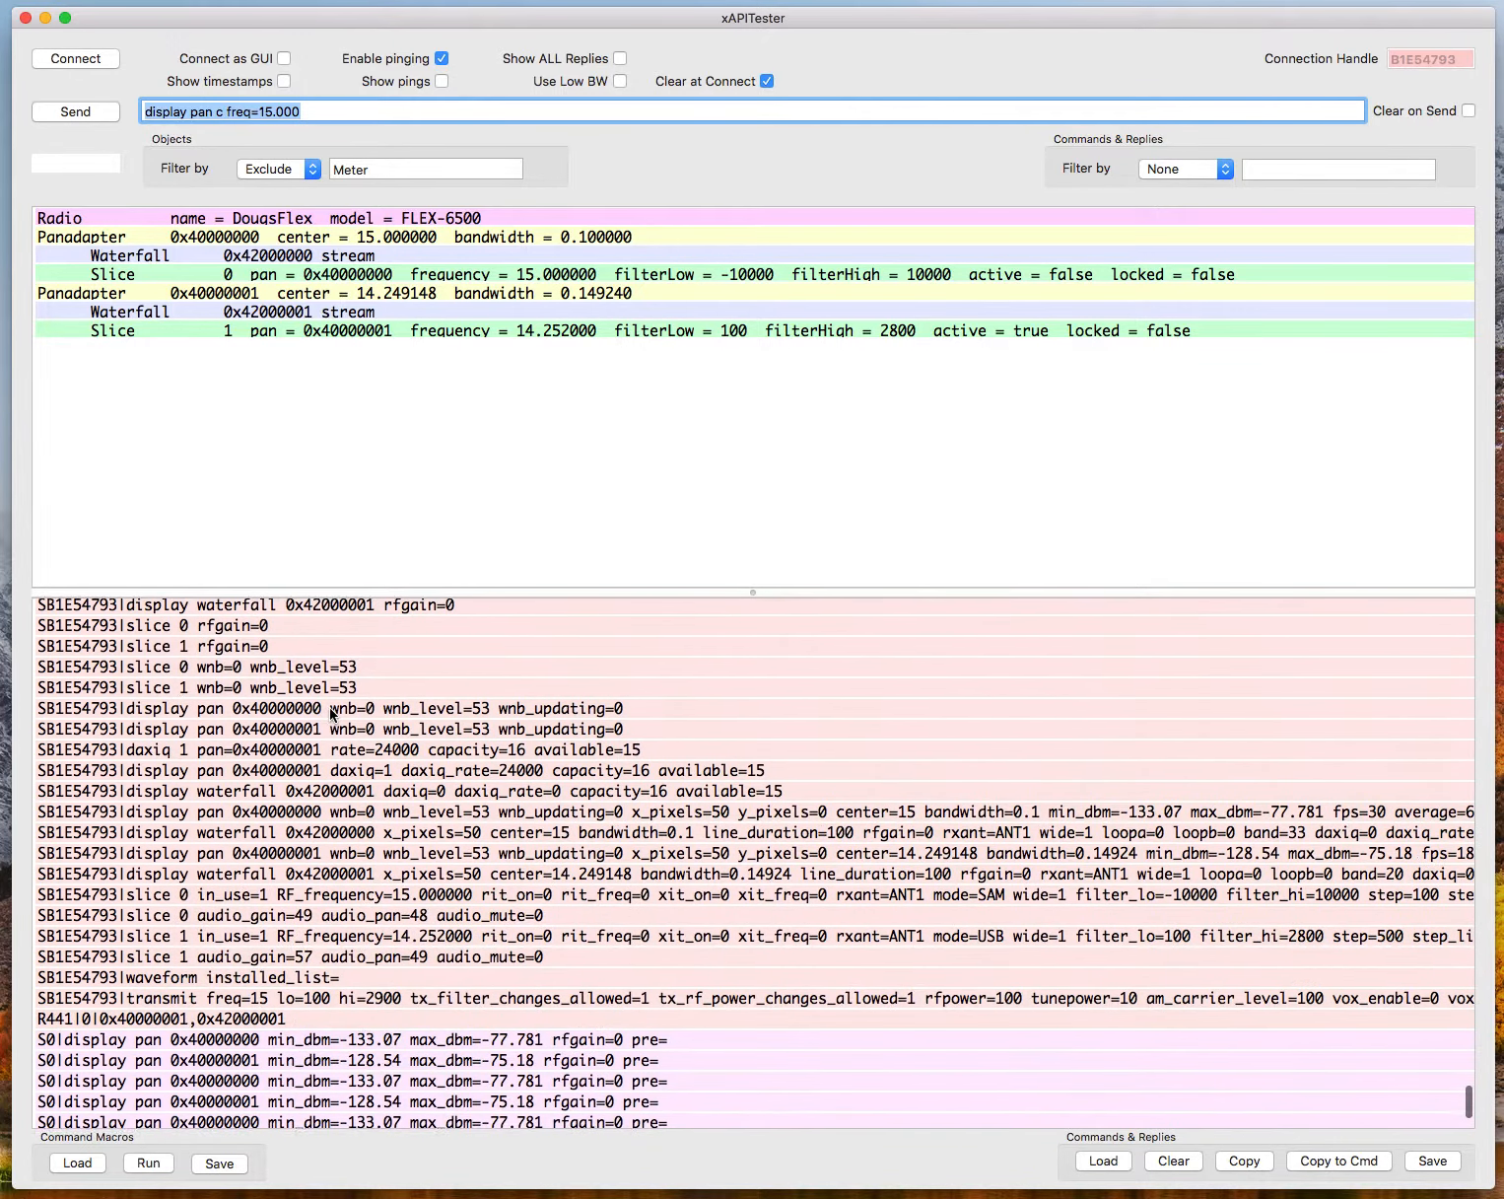